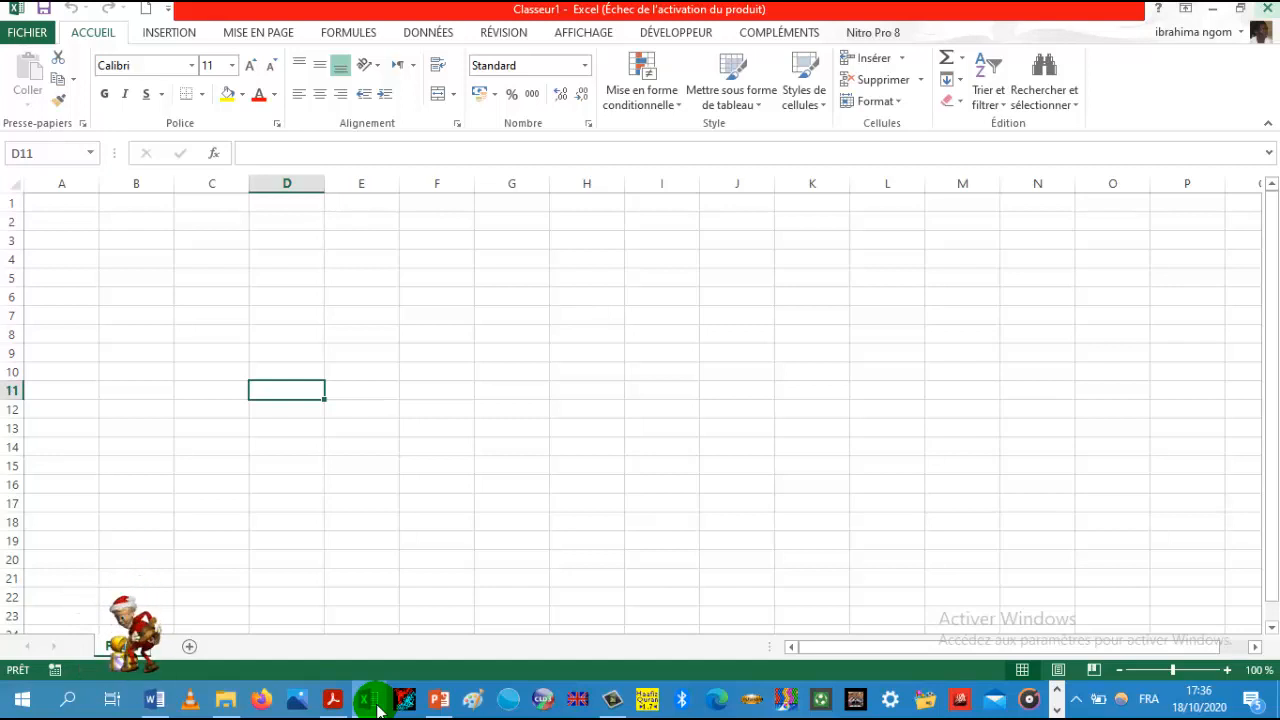
Step: Switch to Word and scroll through the English Functions Handbook document, then return to the workbook
left_click(372, 702)
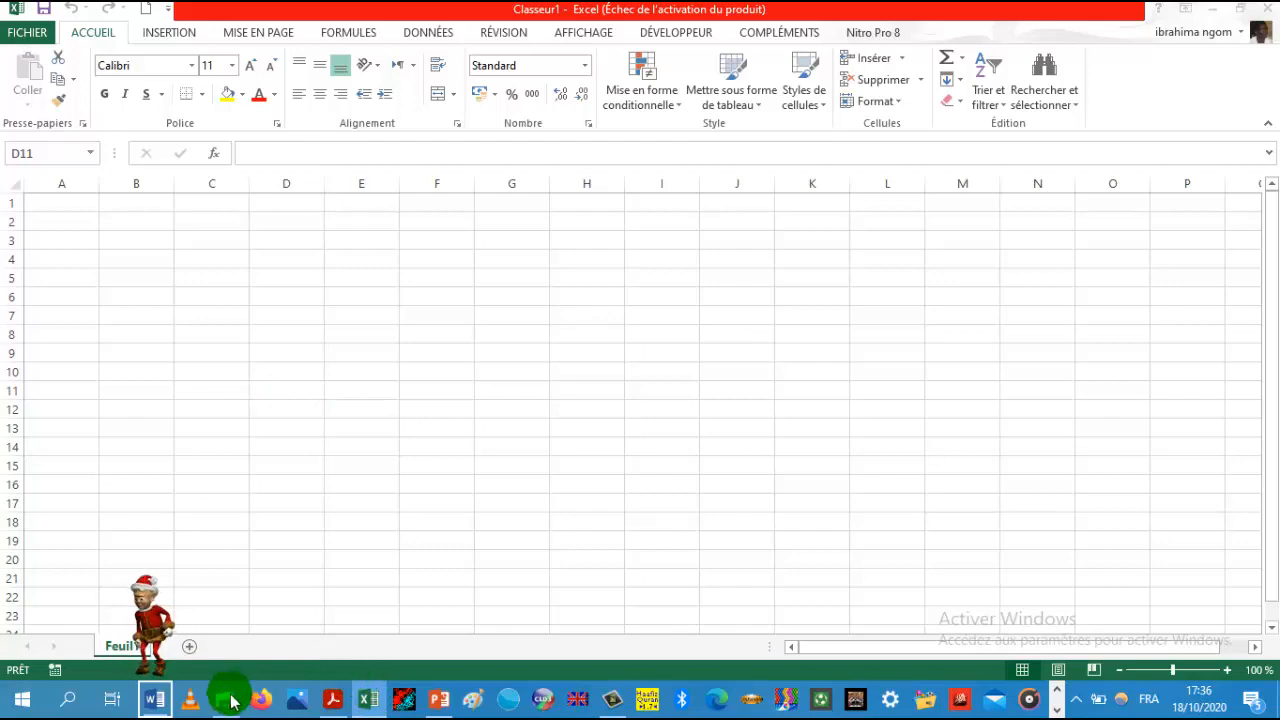
left_click(158, 702)
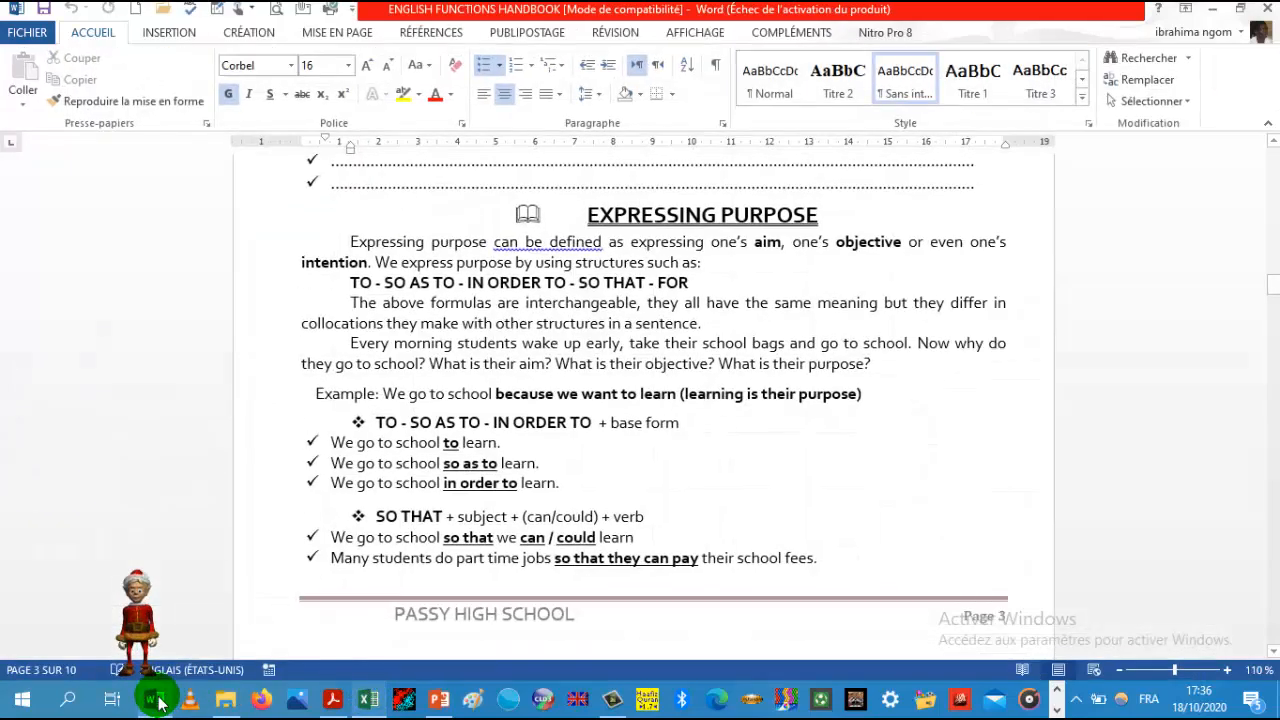
mouse_move(220, 597)
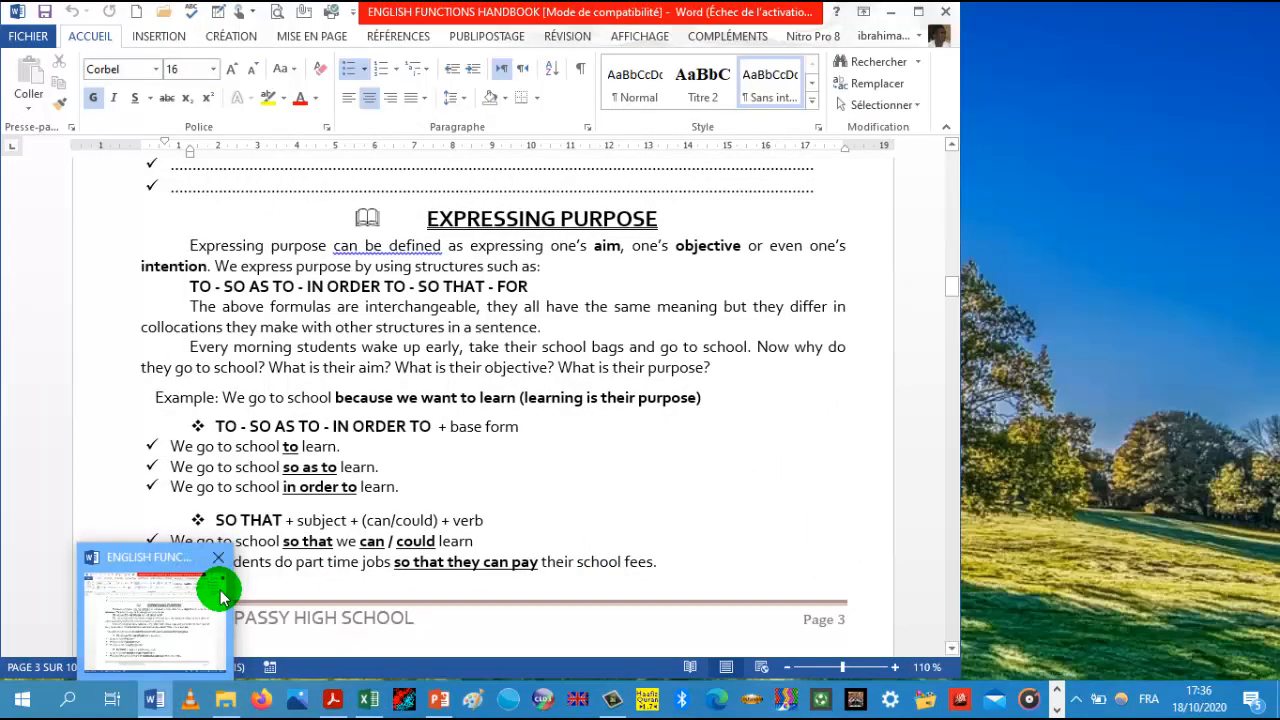
left_click(920, 16)
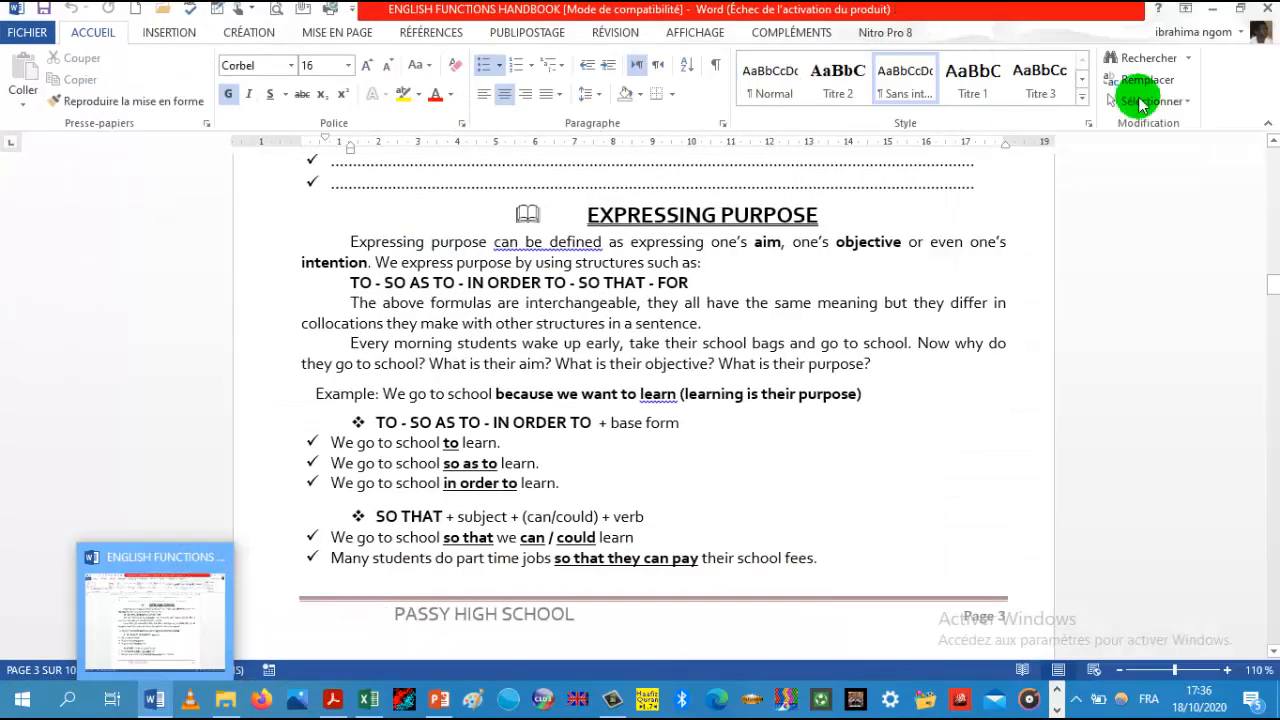
left_click_drag(1275, 280, 1262, 141)
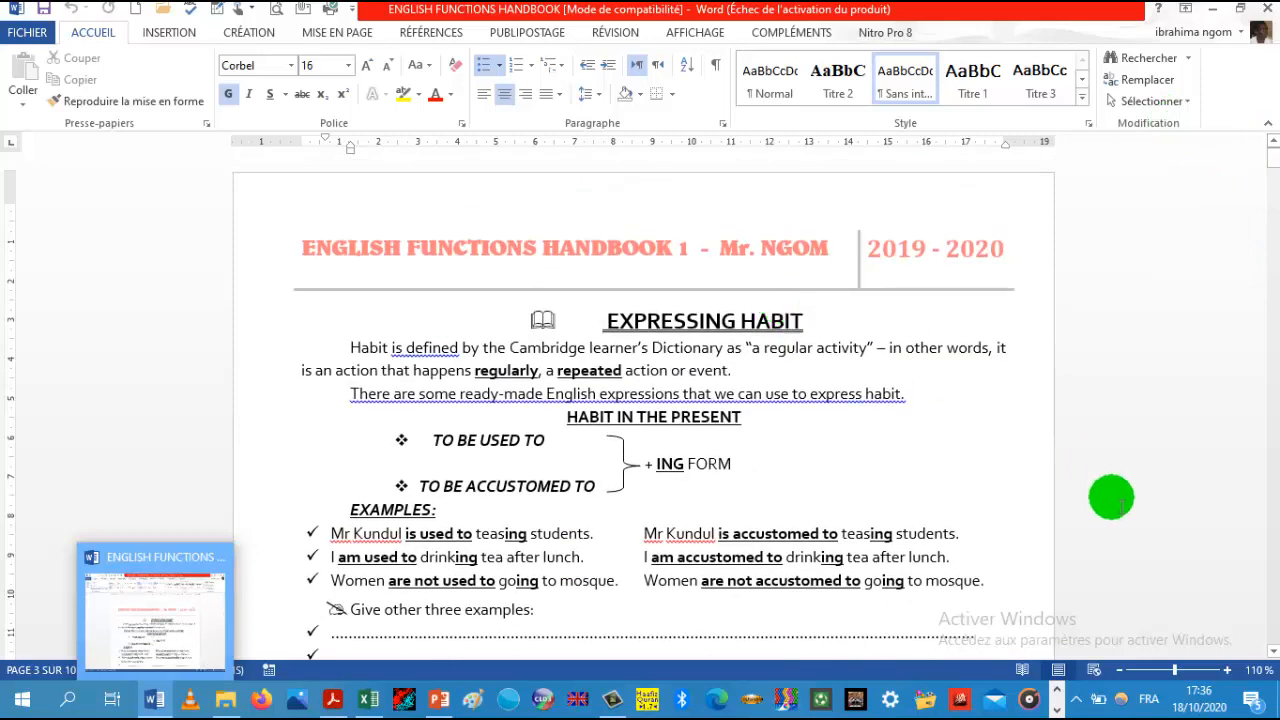
left_click(1273, 651)
left_click_drag(1273, 653, 1273, 655)
left_click(1271, 224)
left_click_drag(1271, 224, 1273, 338)
left_click(1213, 9)
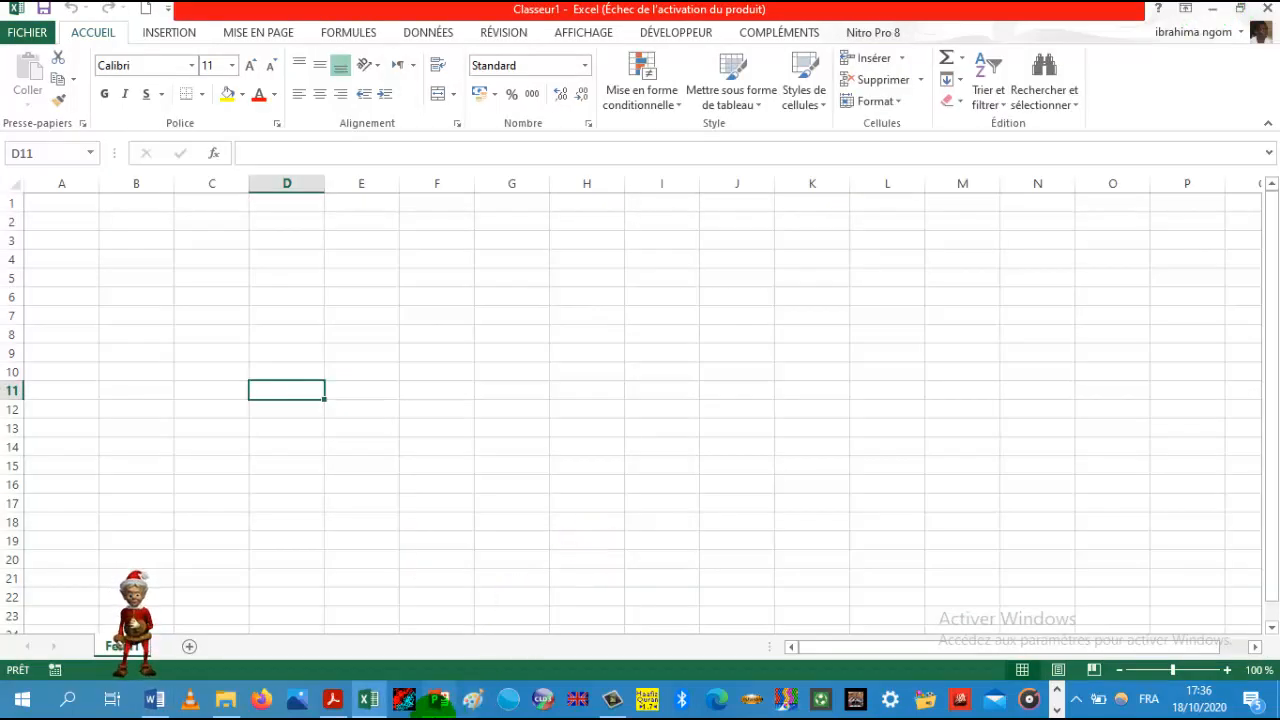
Step: Switch to PowerPoint and browse the four slides of the Formation Excel presentation, then return to the workbook
left_click(440, 699)
left_click(171, 212)
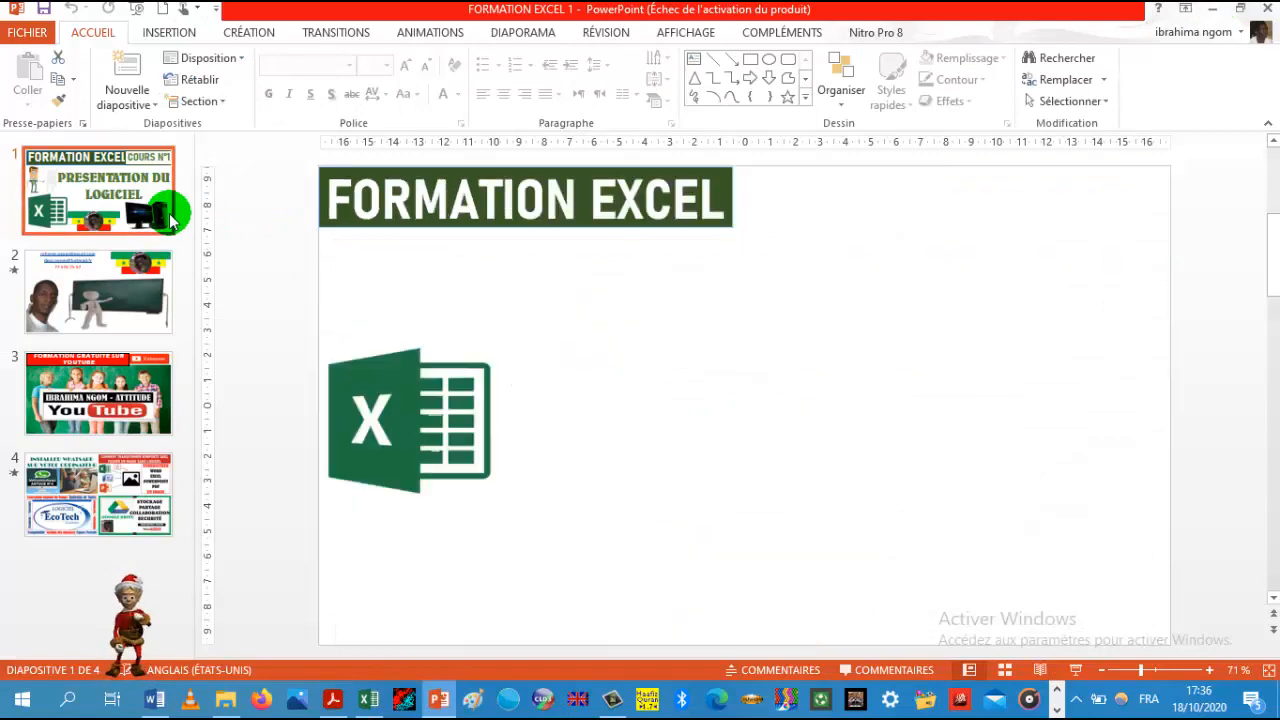
left_click(127, 294)
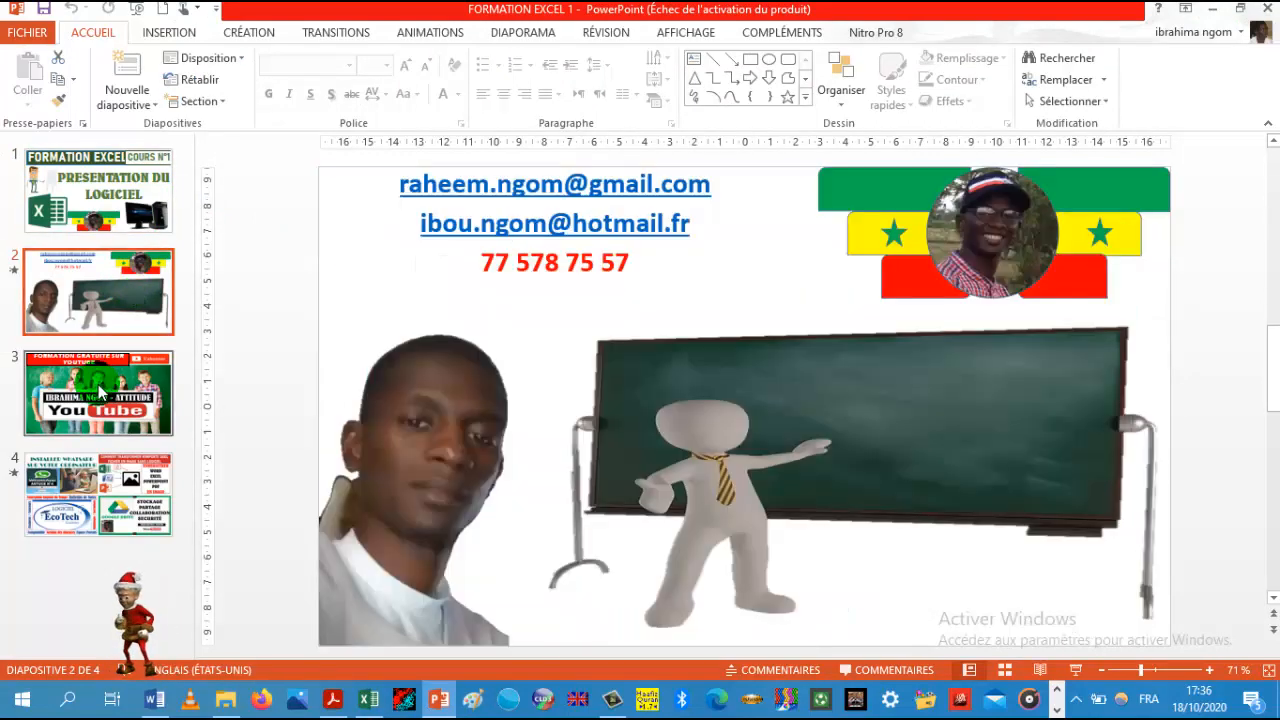
left_click(100, 393)
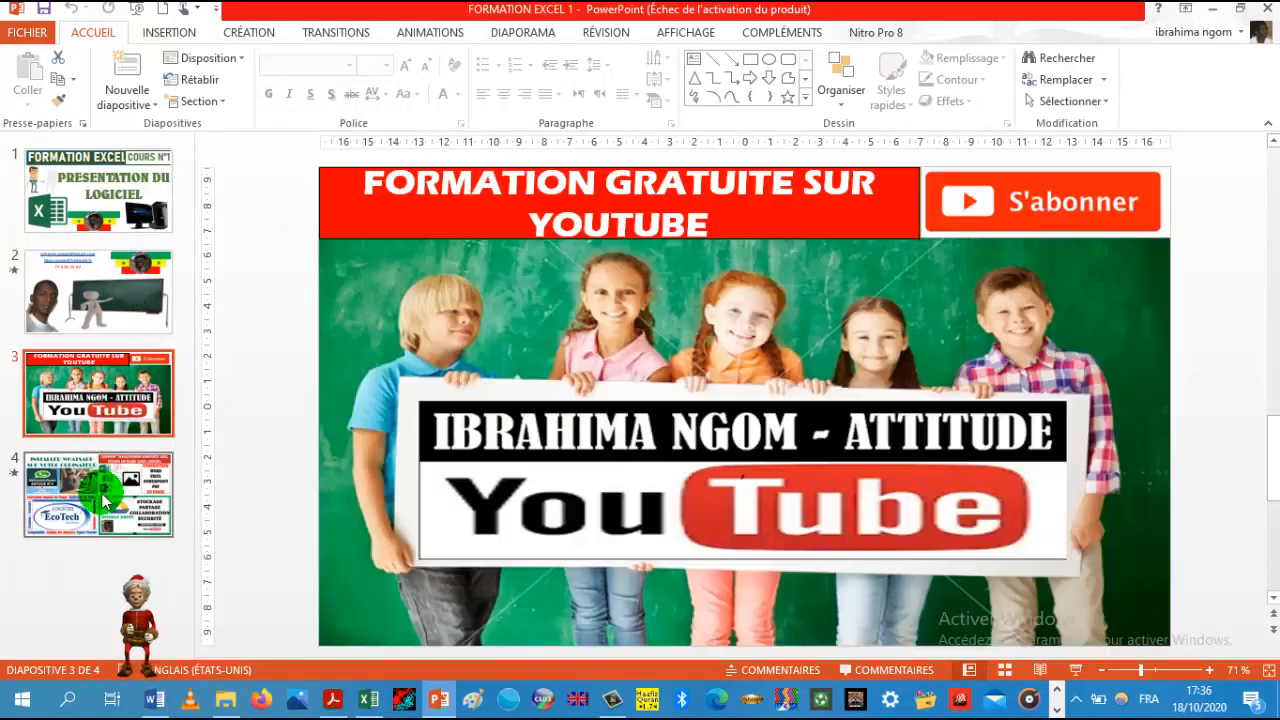
left_click(100, 497)
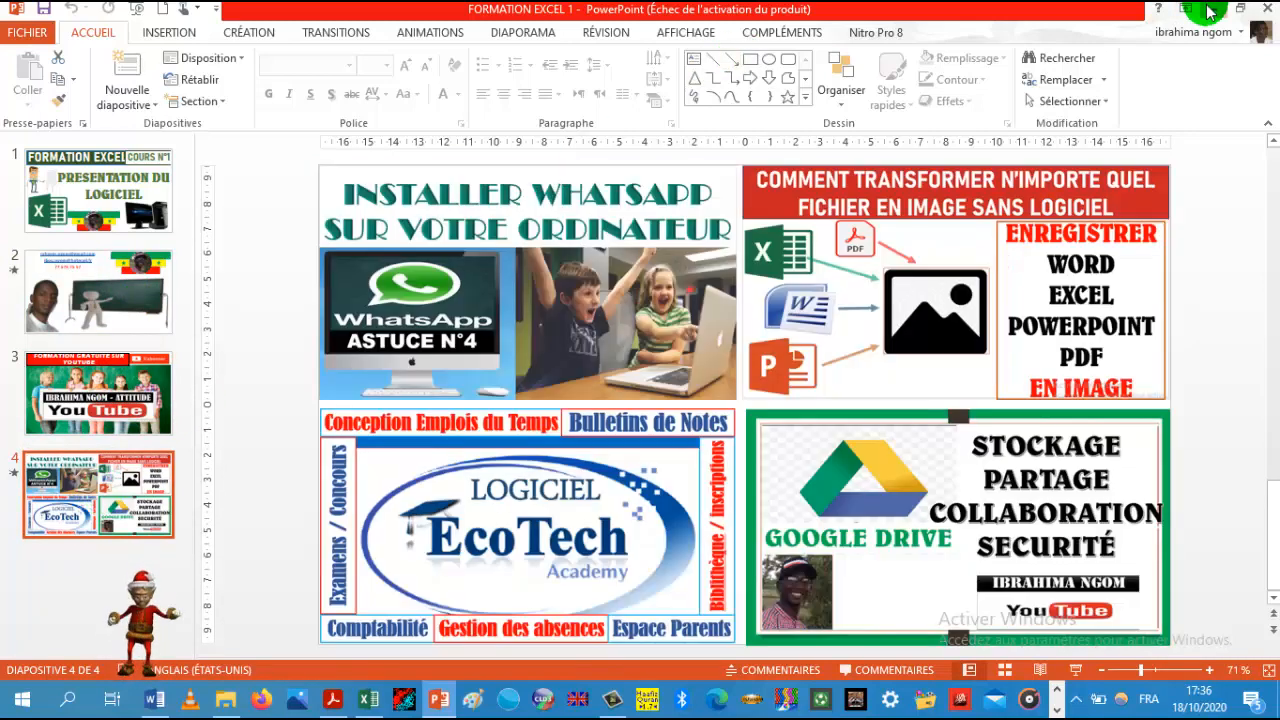
left_click(1210, 10)
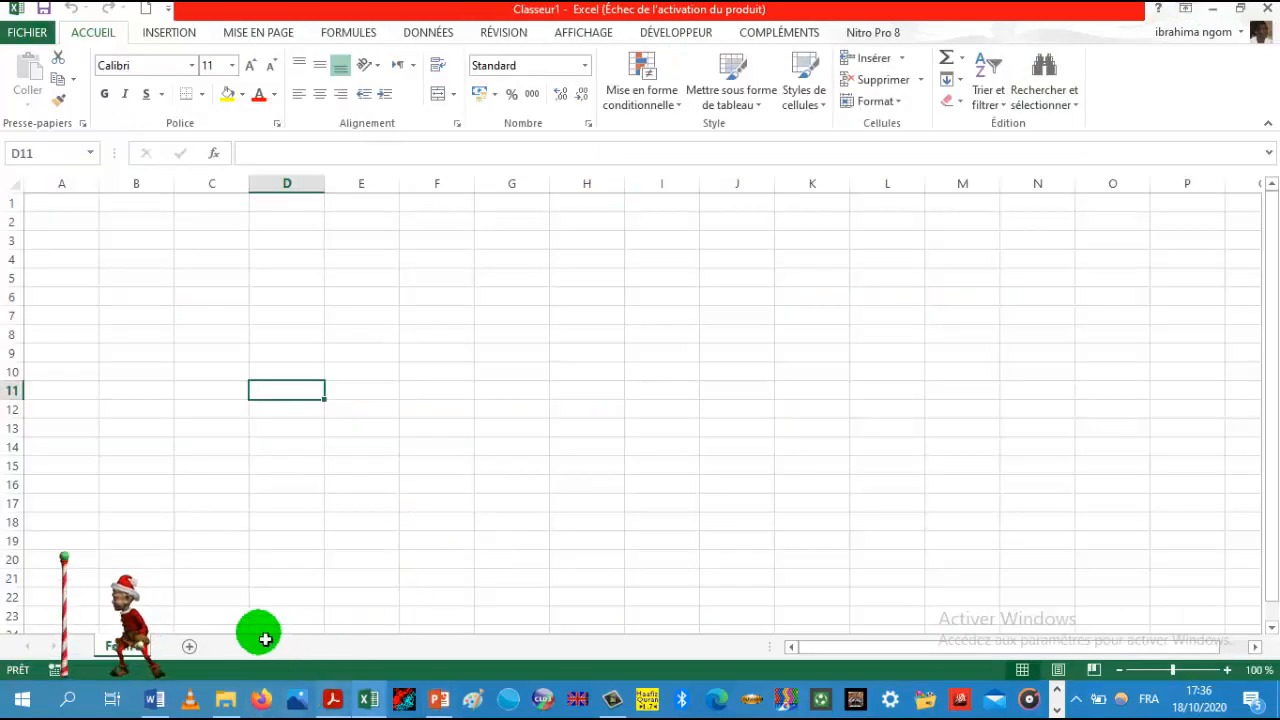
Step: Add three new worksheets to the workbook so it has Feuil1 through Feuil4
left_click_drag(100, 614, 1176, 292)
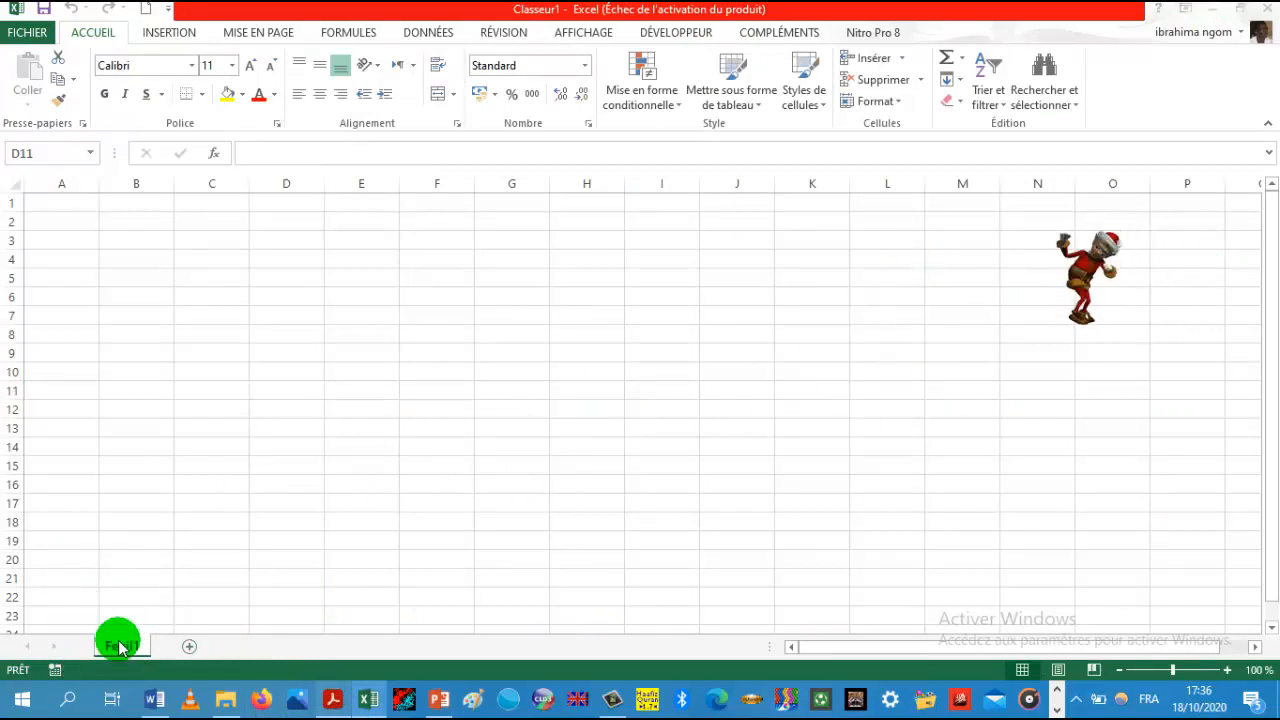
left_click(185, 650)
left_click(187, 647)
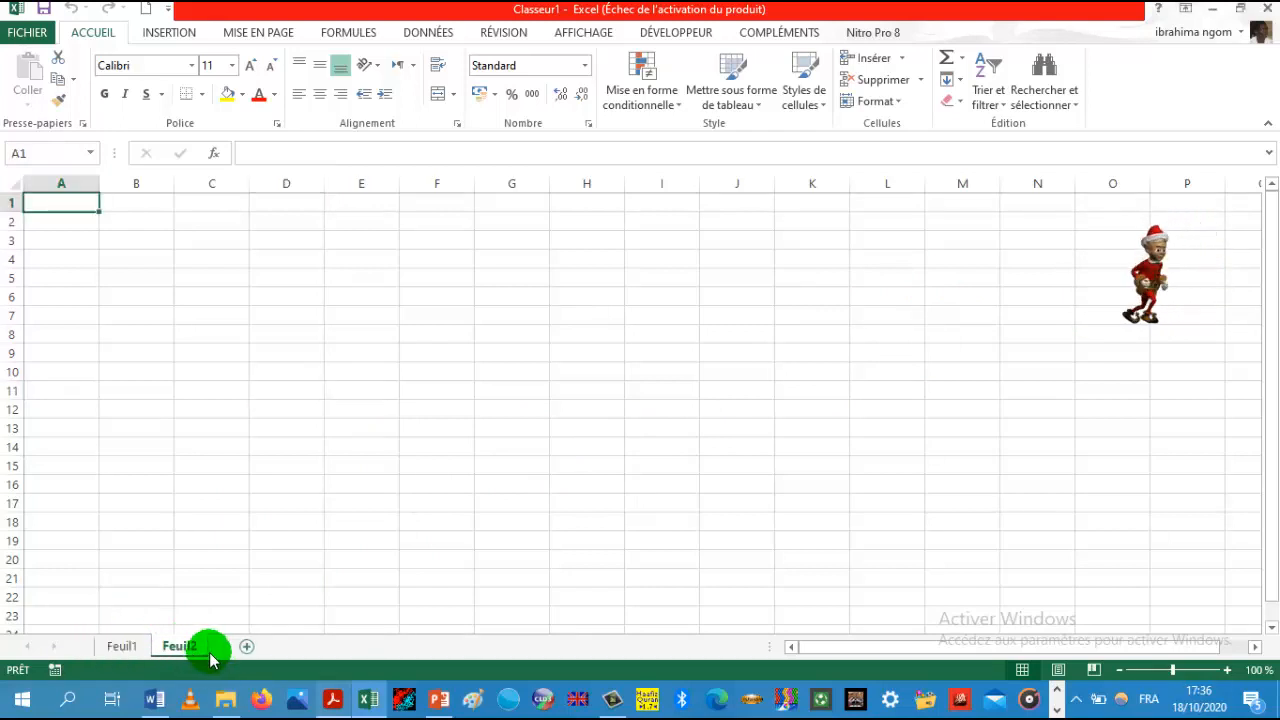
left_click(246, 646)
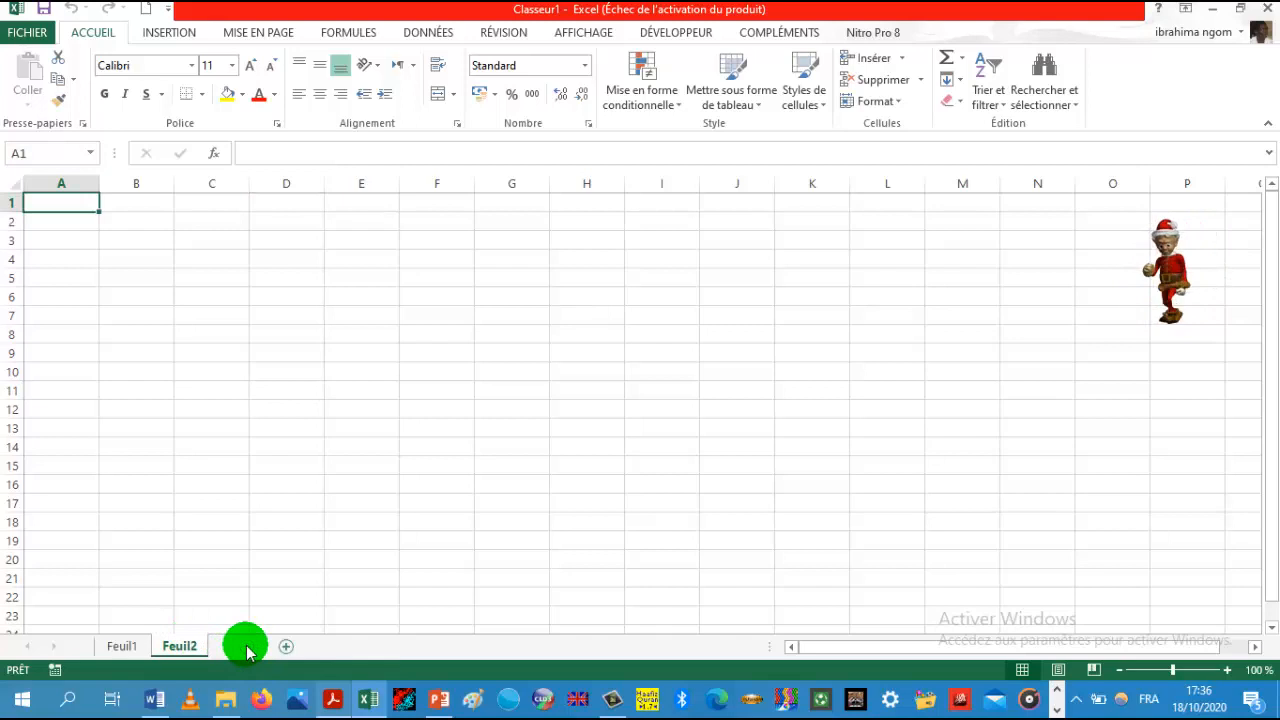
left_click(303, 646)
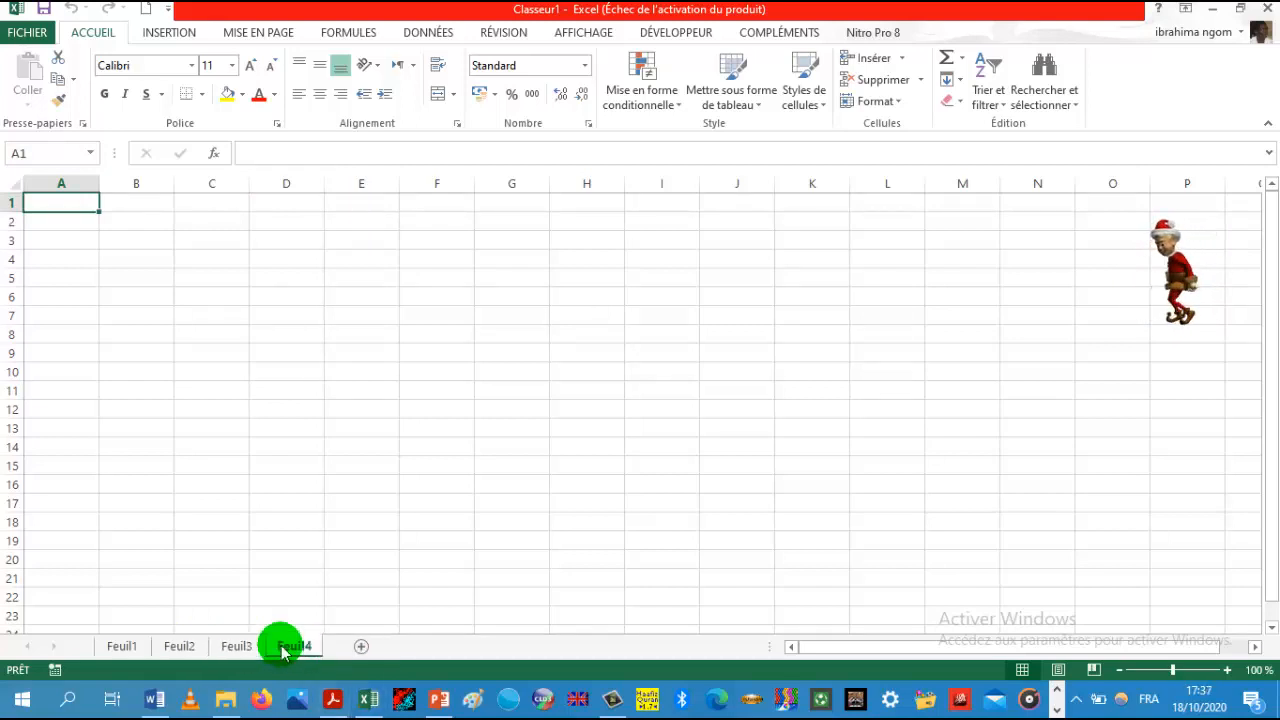
Step: Rename the first worksheet JANVIER
left_click(115, 647)
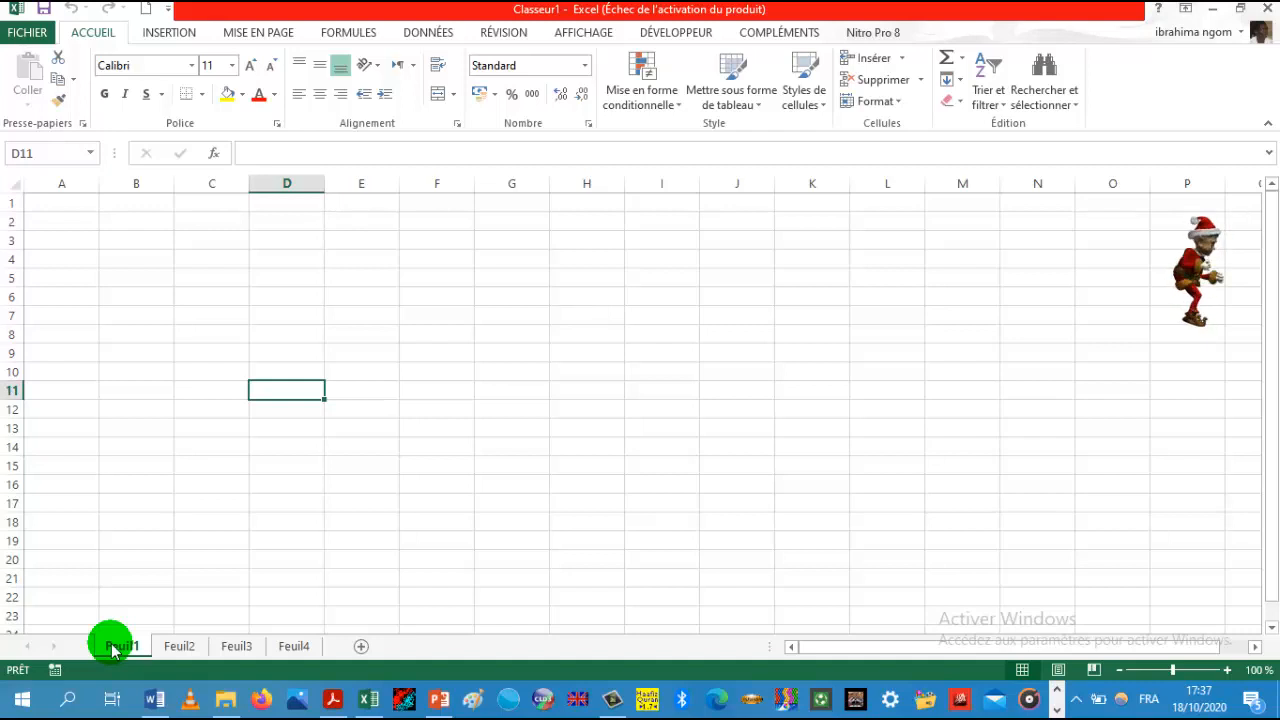
right_click(115, 648)
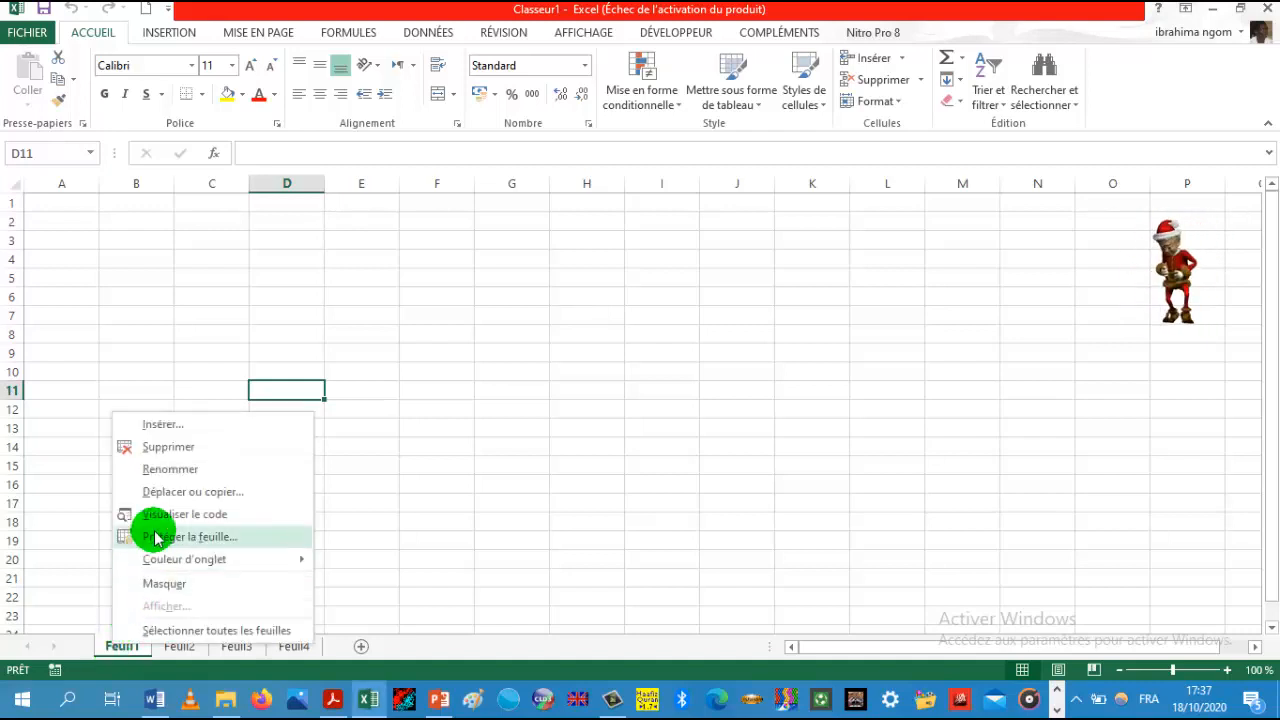
left_click(451, 454)
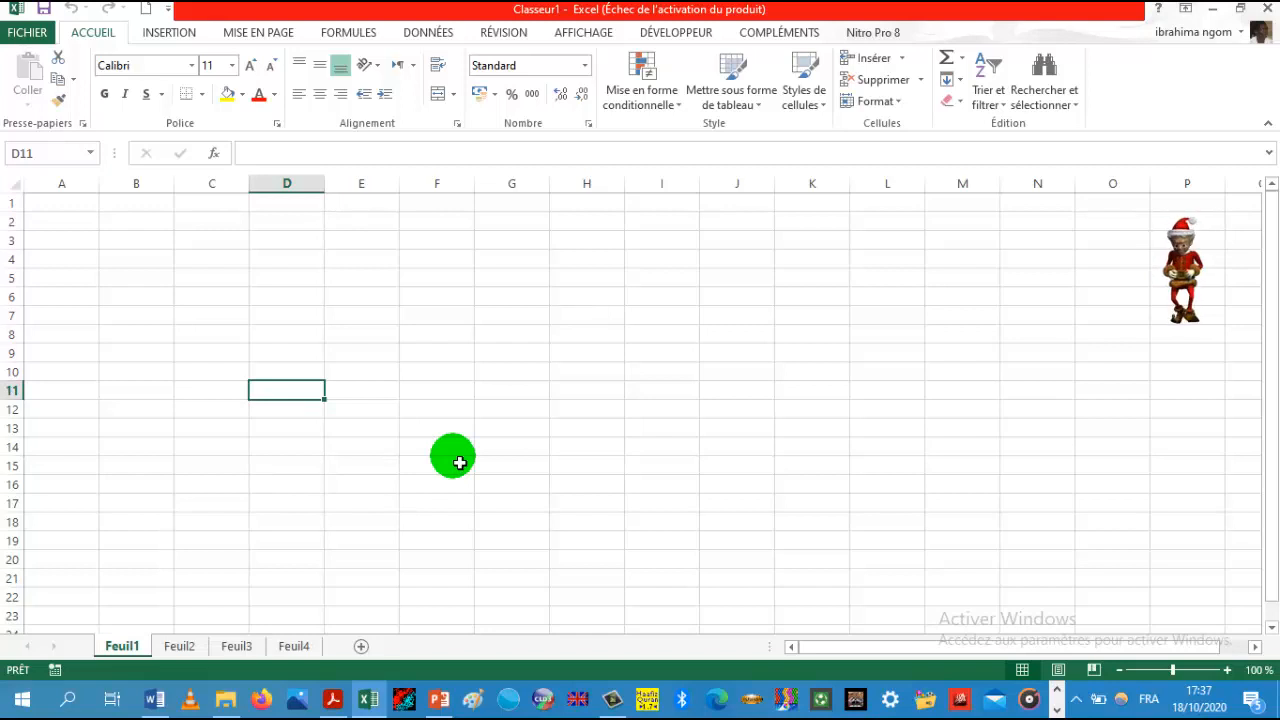
right_click(130, 648)
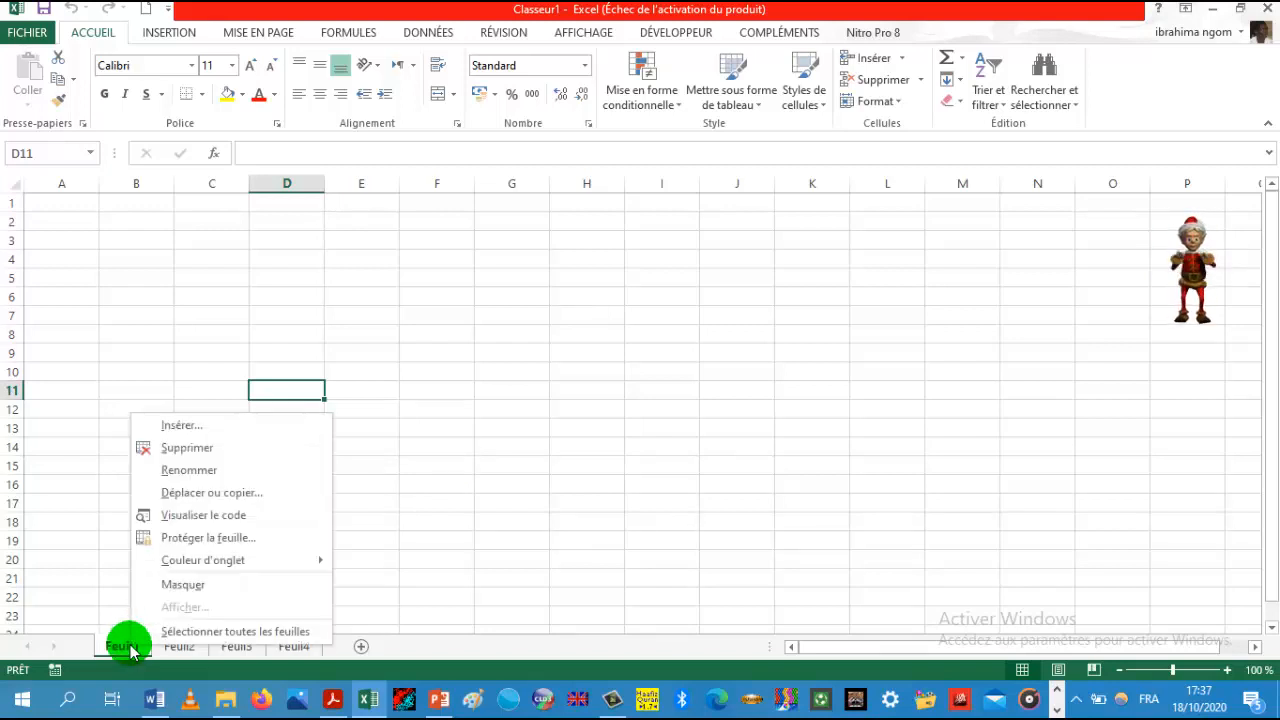
left_click(176, 472)
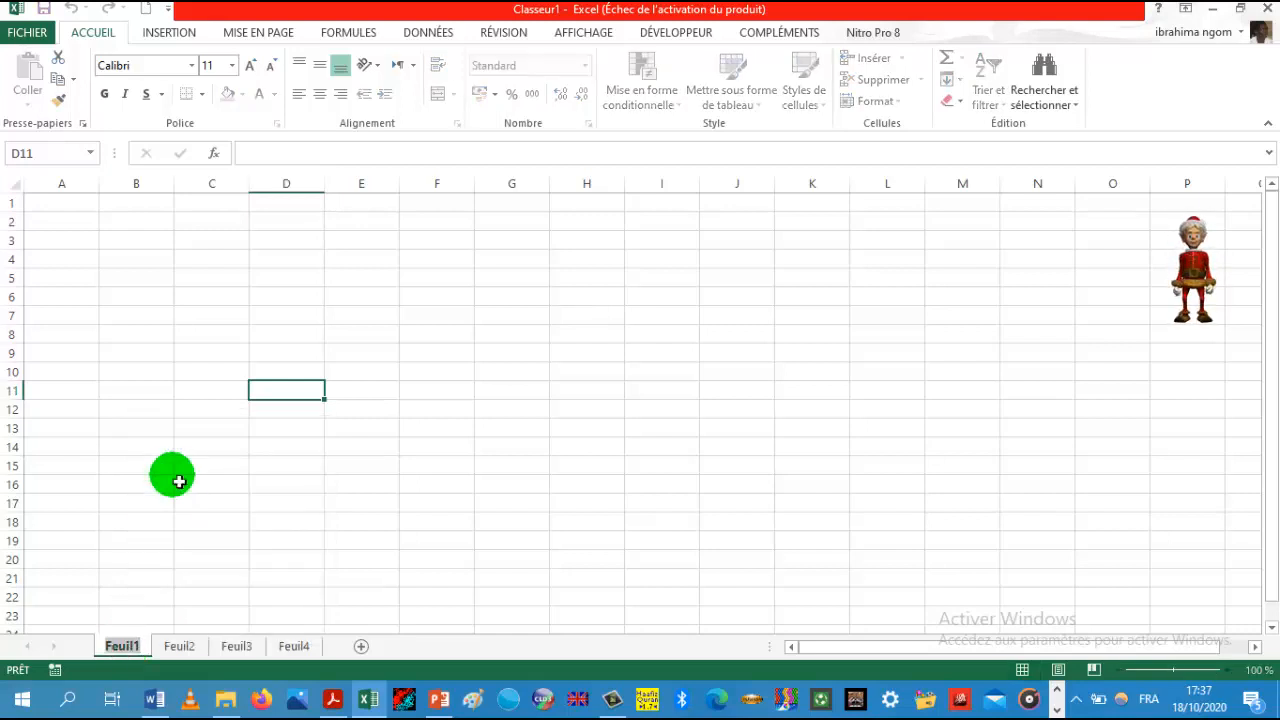
type("JANVIER")
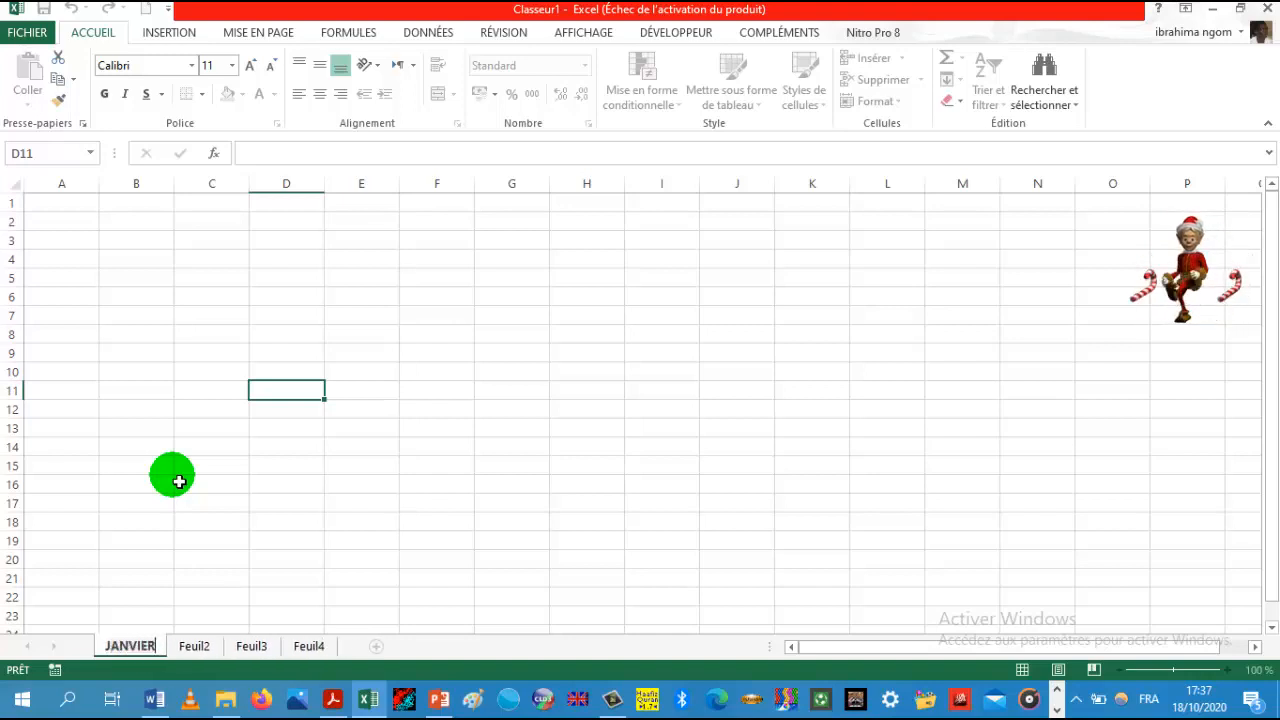
Step: Rename the second worksheet FEVRIER
left_click(196, 647)
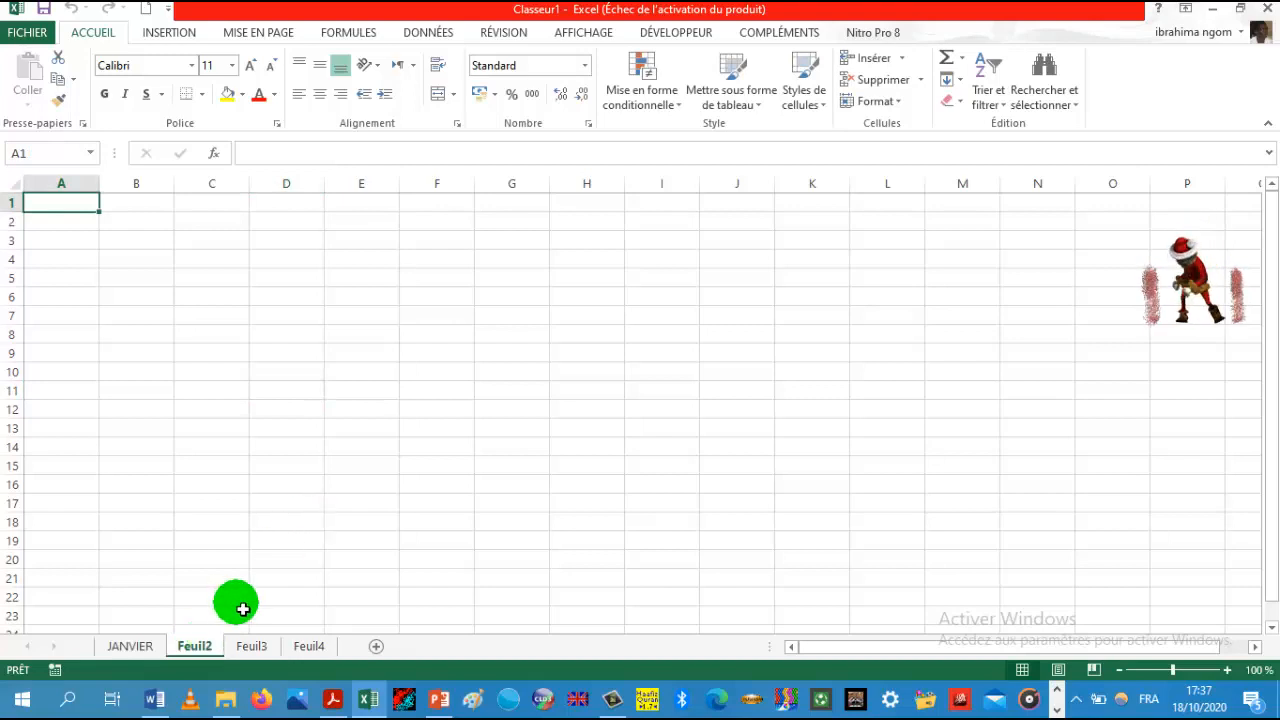
right_click(196, 647)
left_click(251, 471)
type("FEVRIER")
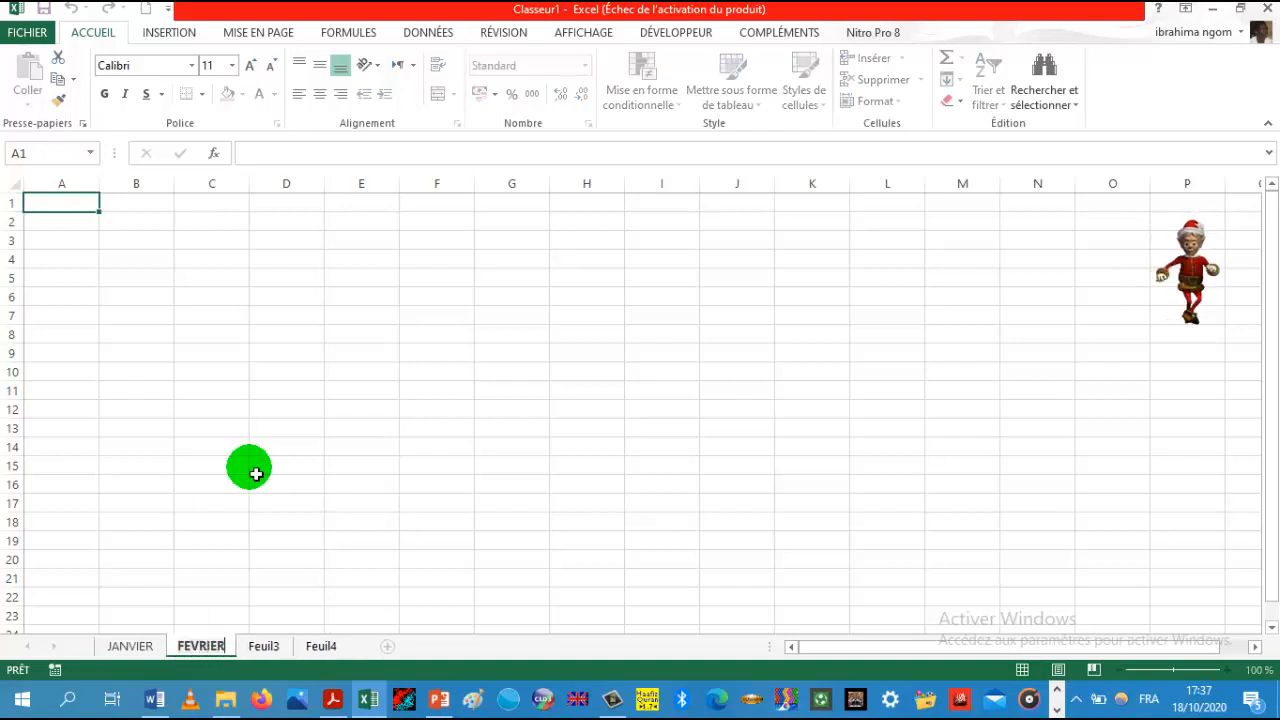
key("Return")
Step: Rename the third worksheet MARS
left_click(263, 647)
right_click(264, 652)
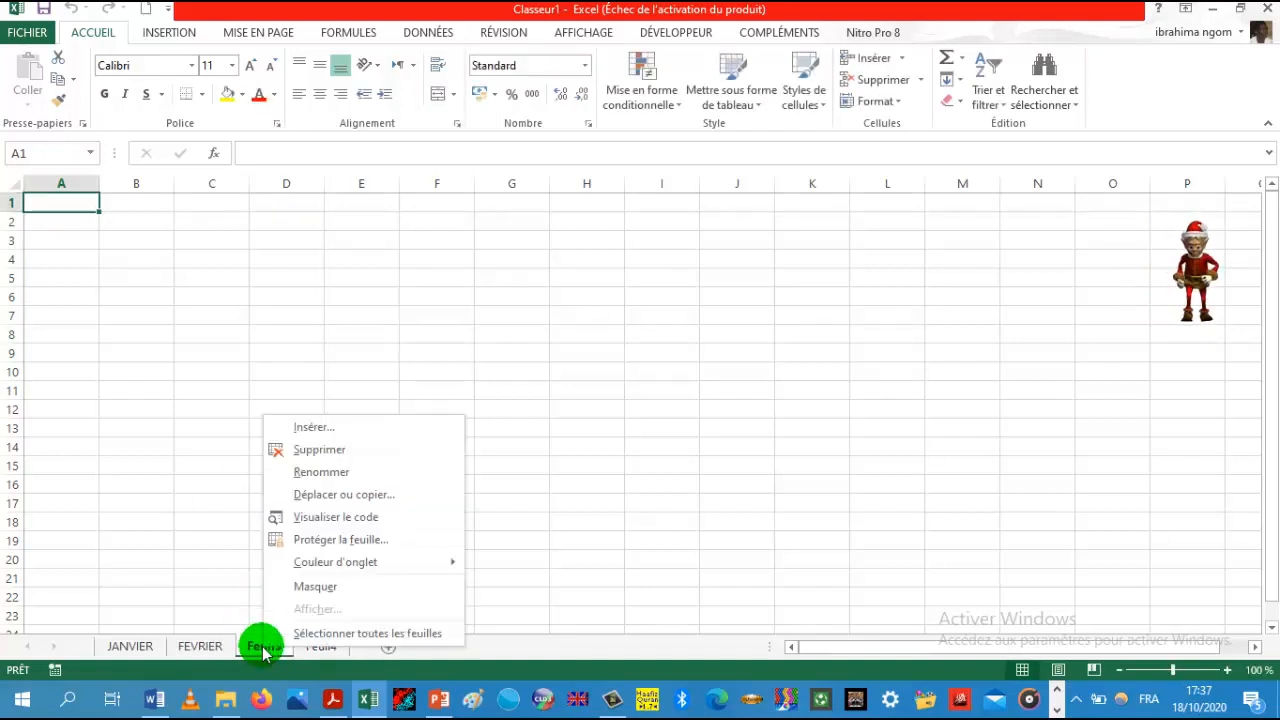
left_click(329, 478)
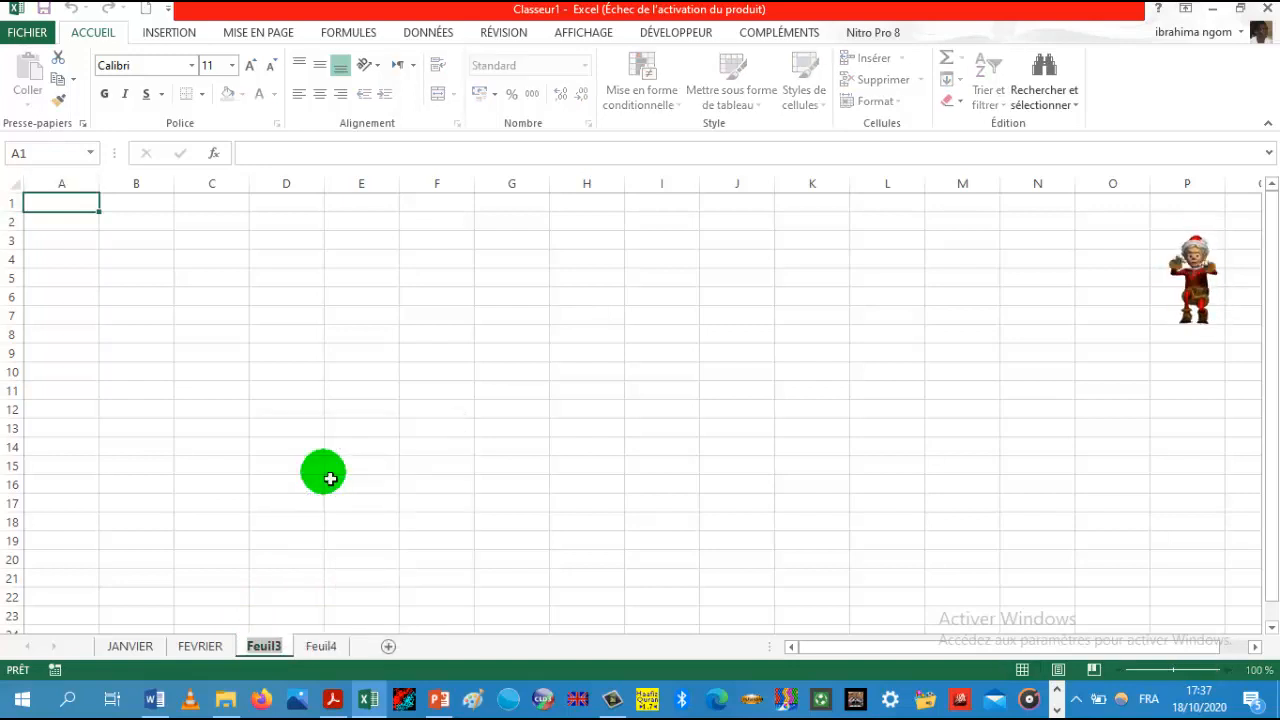
type("MARS")
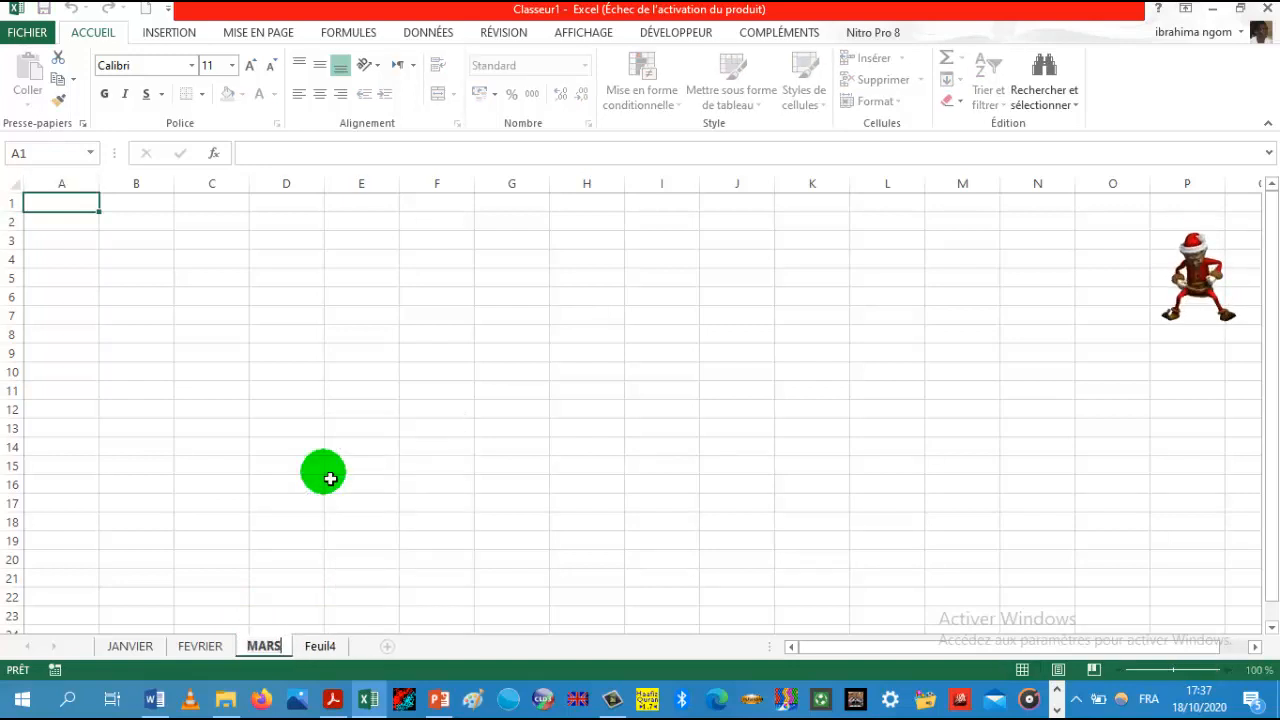
Step: Rename the fourth worksheet AVRIL
left_click(326, 658)
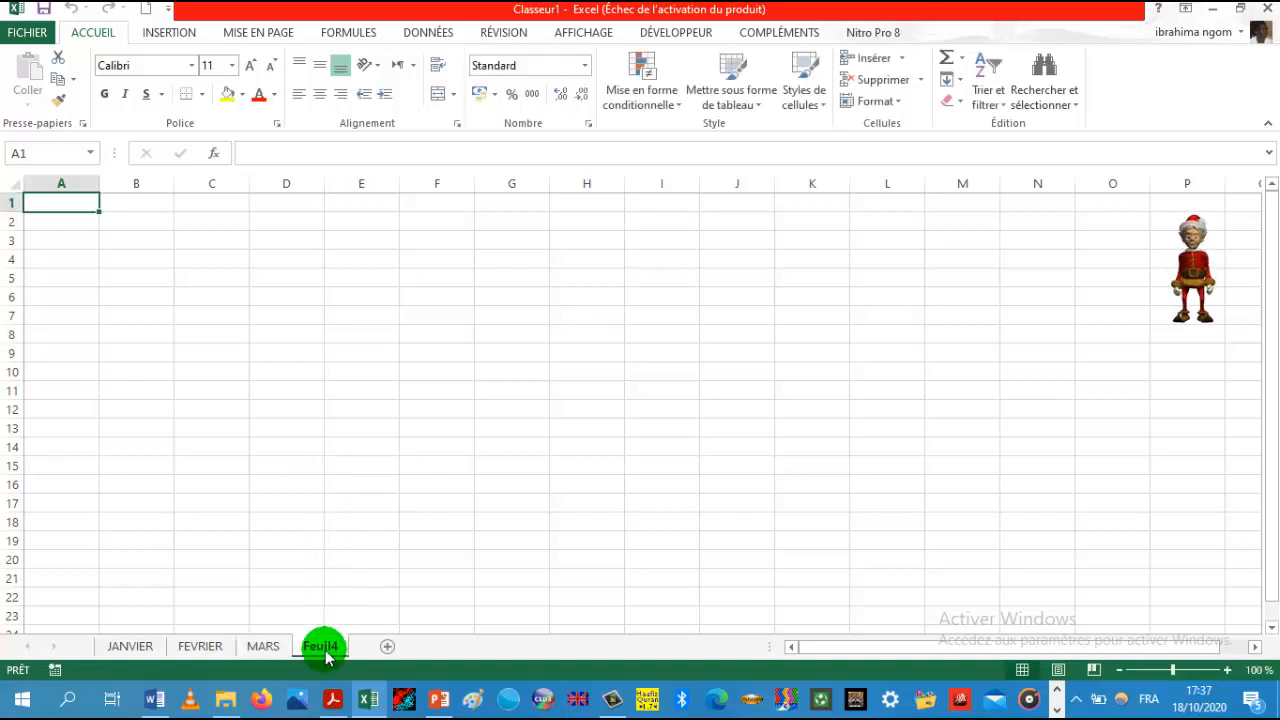
right_click(325, 650)
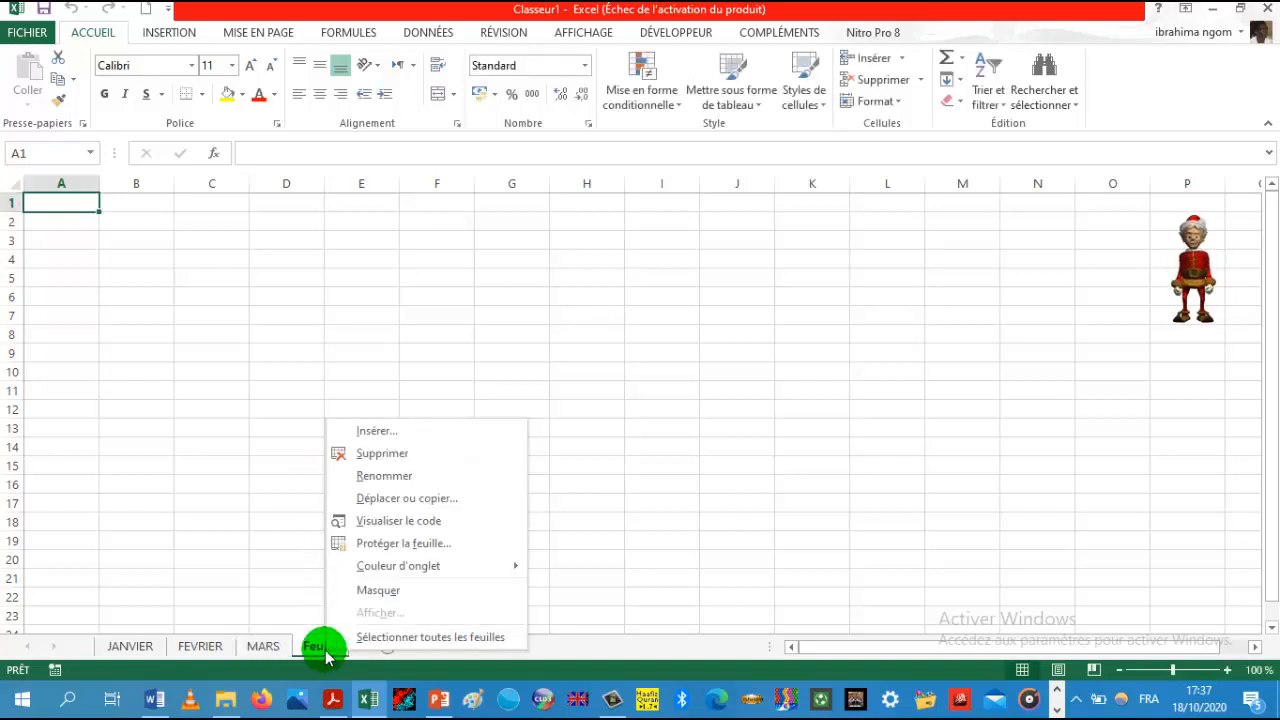
left_click(382, 478)
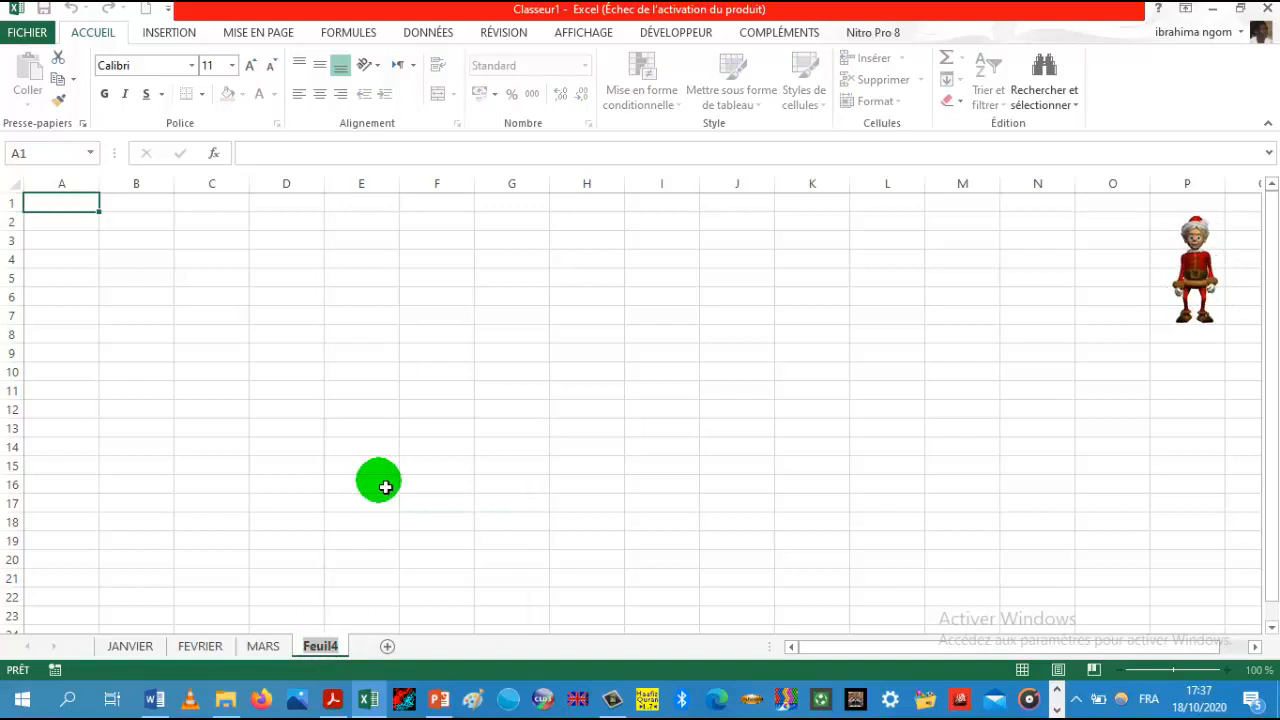
type("AVRIL")
key("Return")
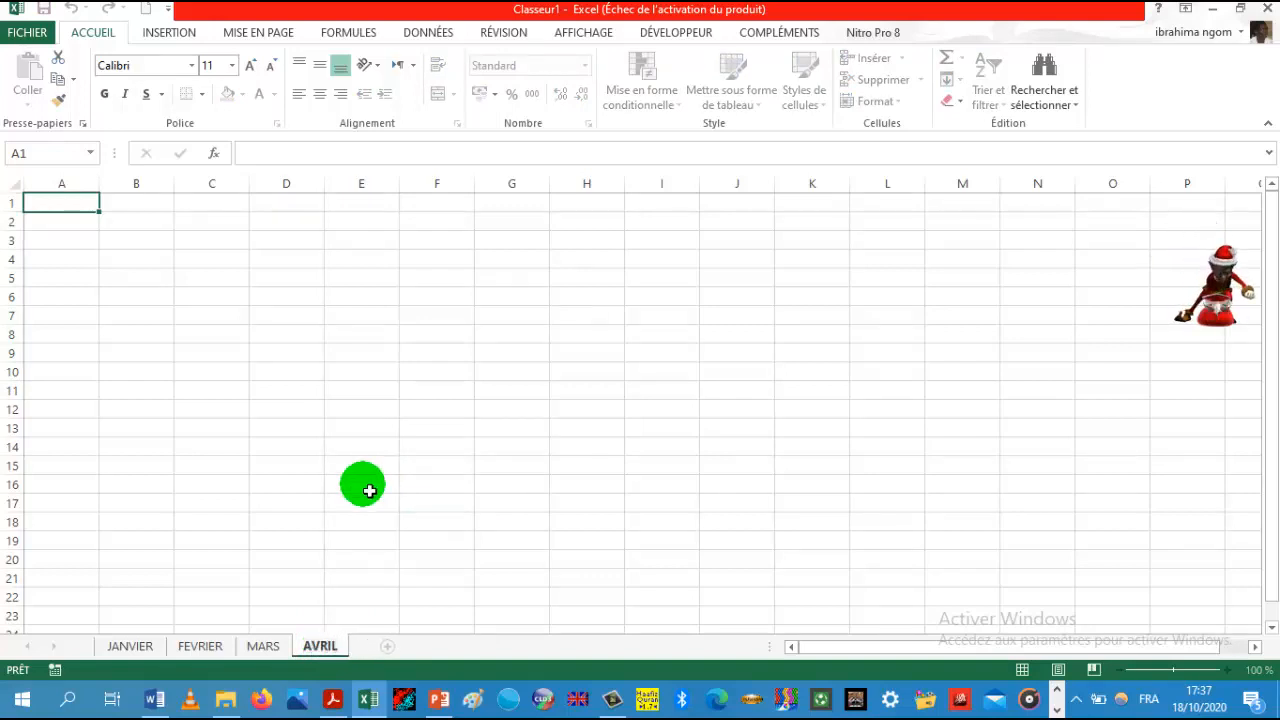
Step: Rename the JANVIER worksheet 6A
right_click(139, 652)
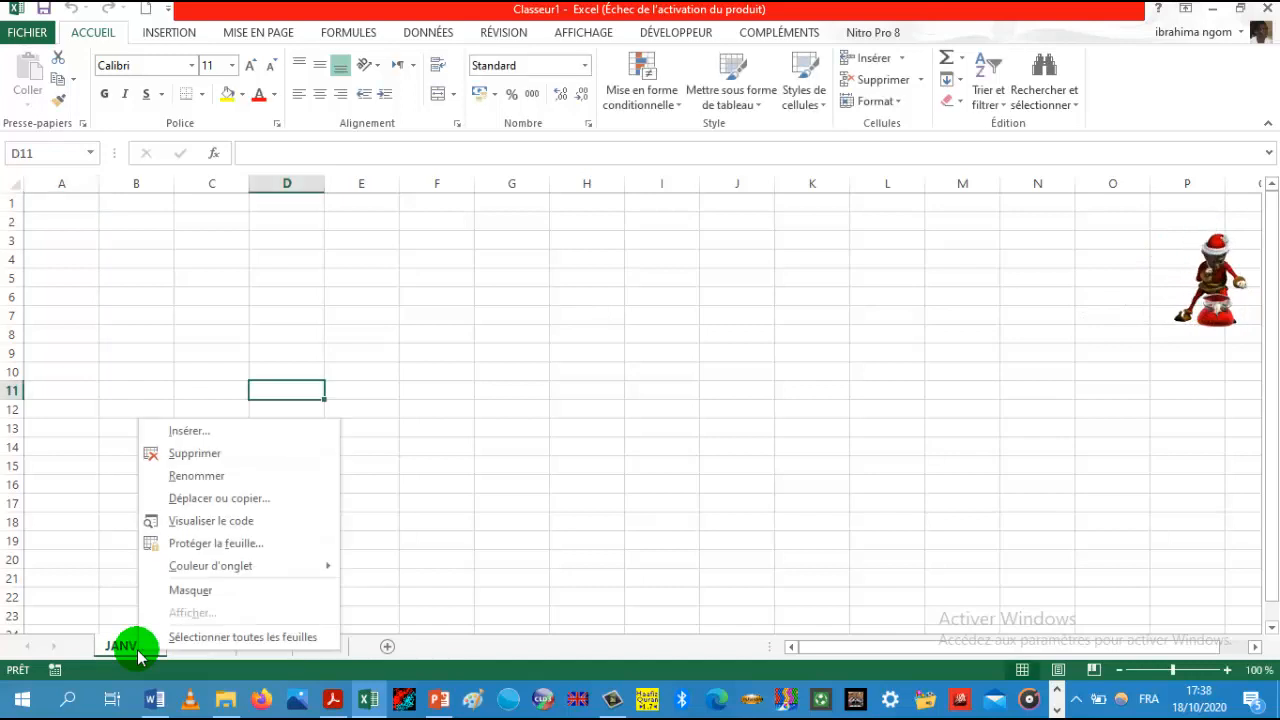
left_click(196, 480)
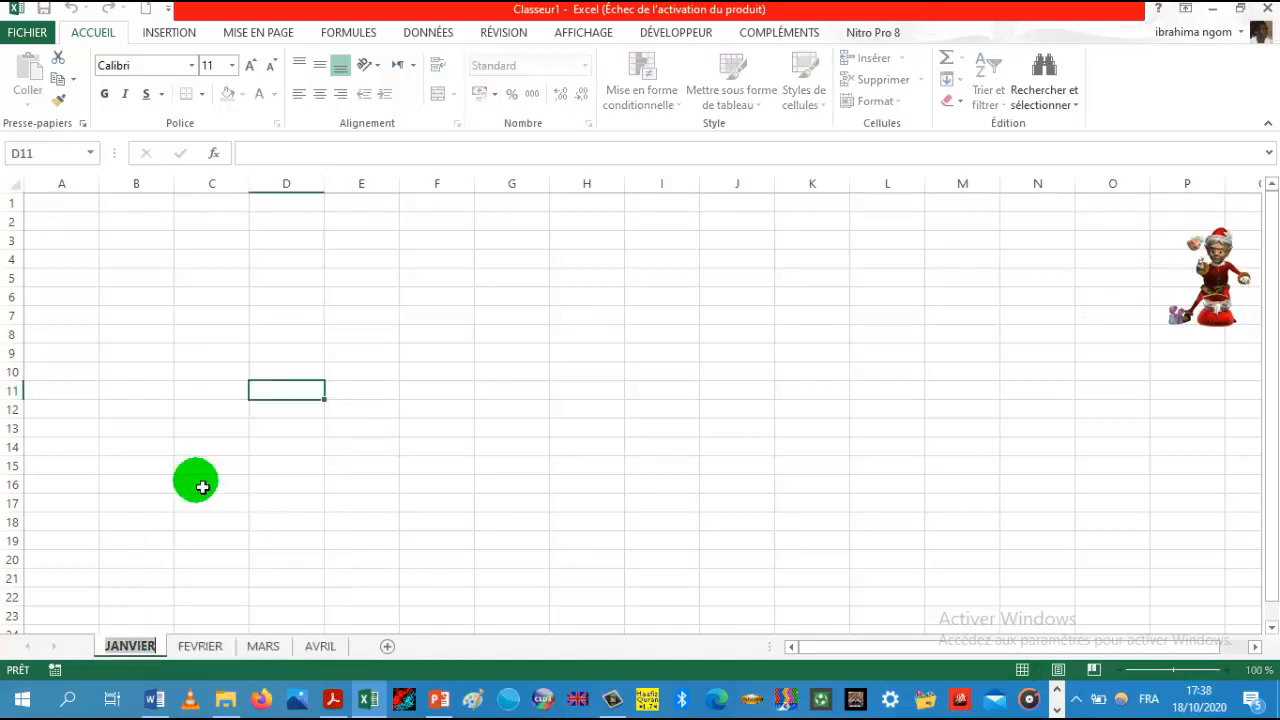
type("6A")
Step: Rename the FEVRIER worksheet 6B
left_click(165, 646)
right_click(165, 649)
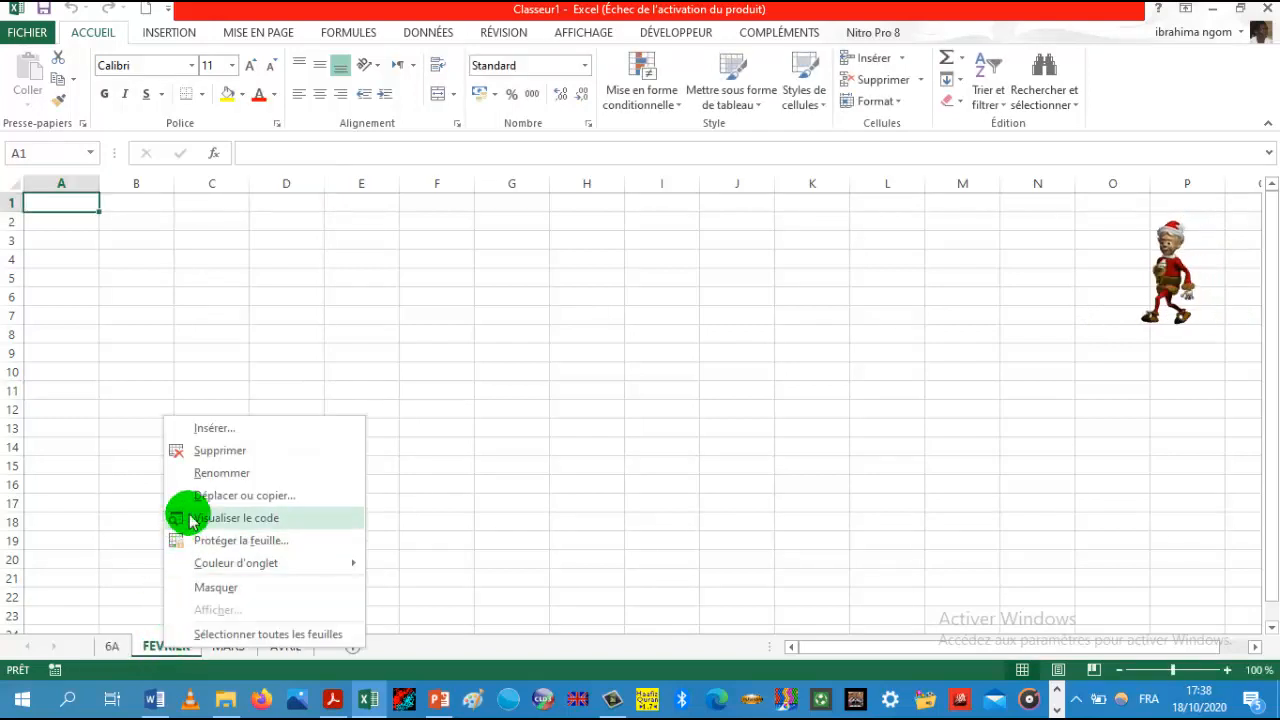
left_click(205, 480)
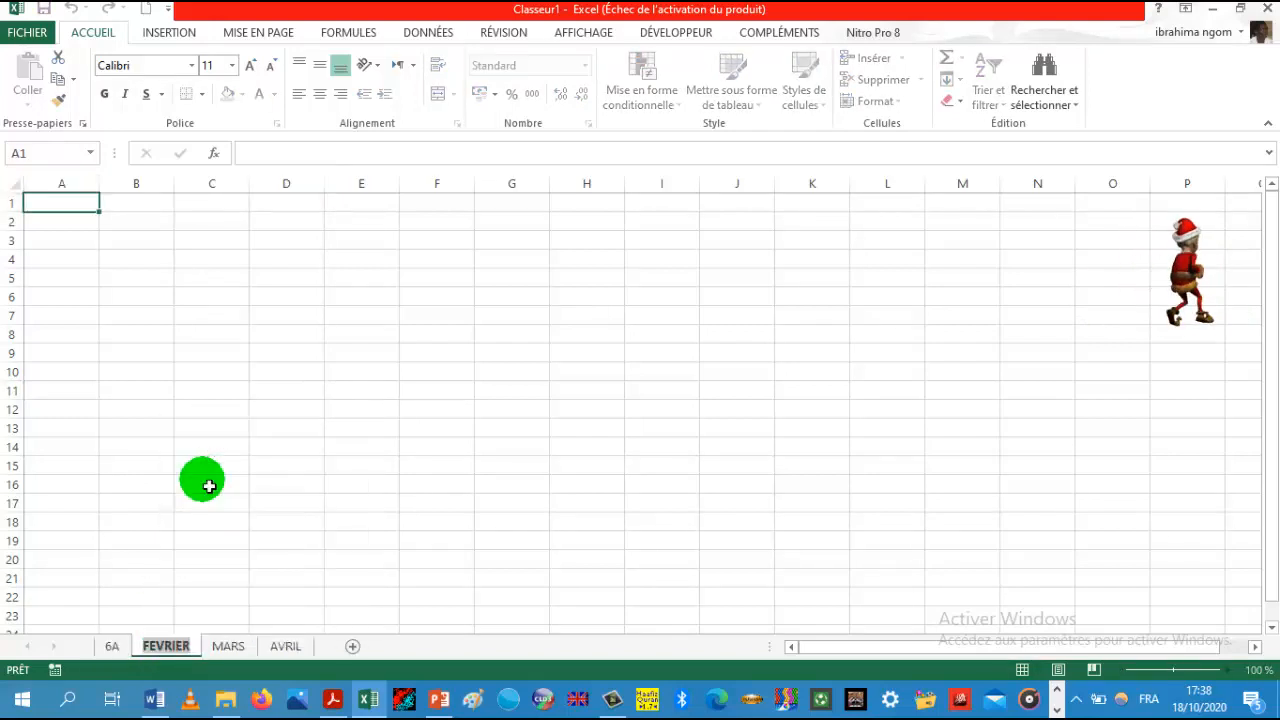
type("6B")
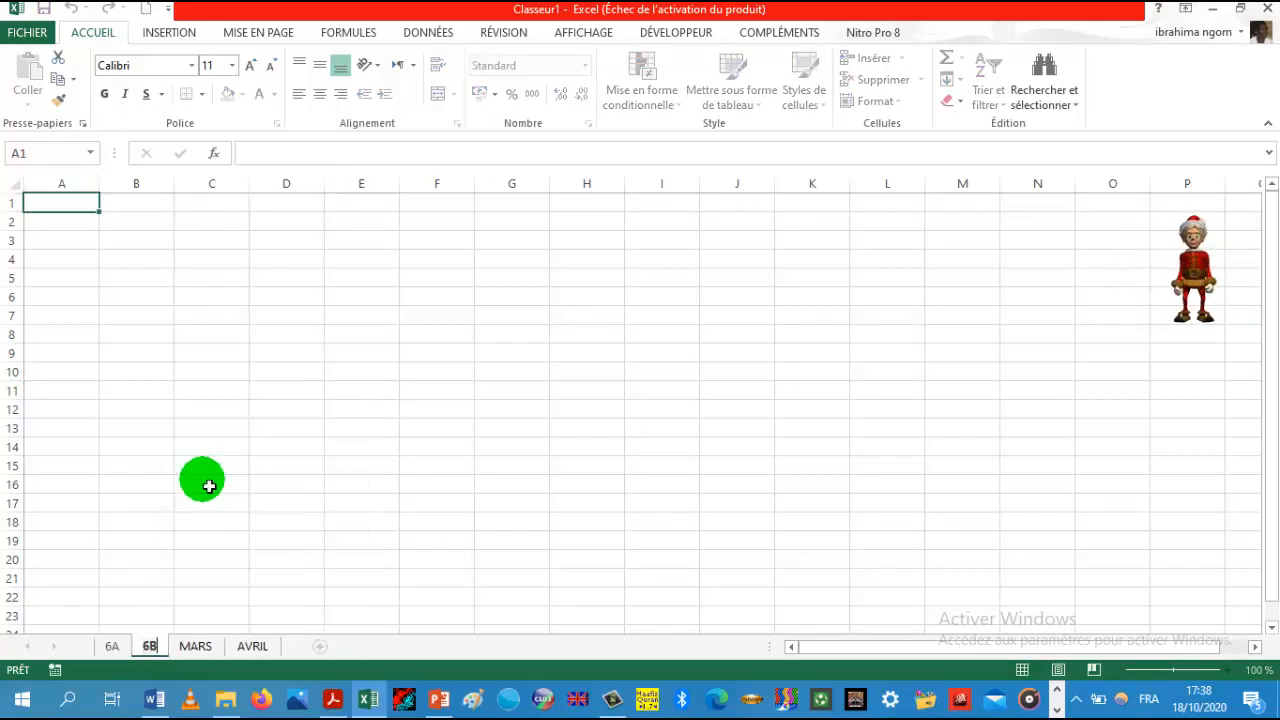
Step: Rename the MARS worksheet 6C
left_click(195, 646)
right_click(196, 647)
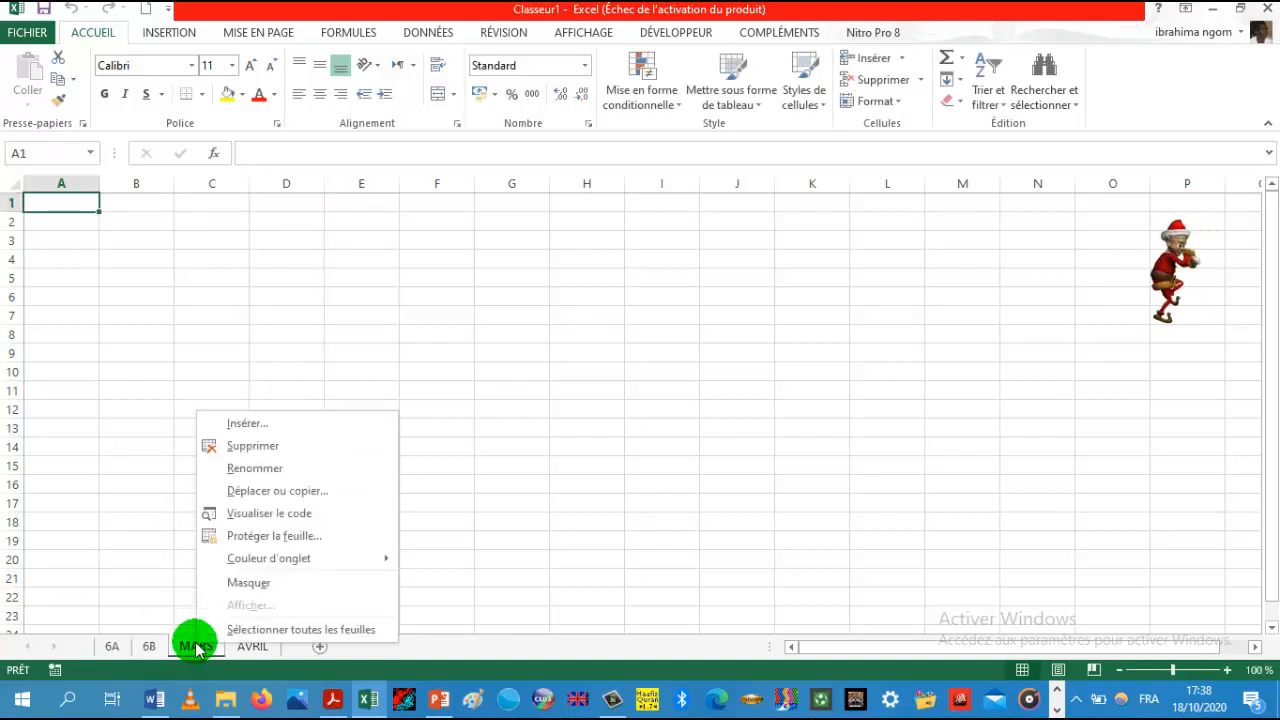
left_click(254, 469)
type("6C")
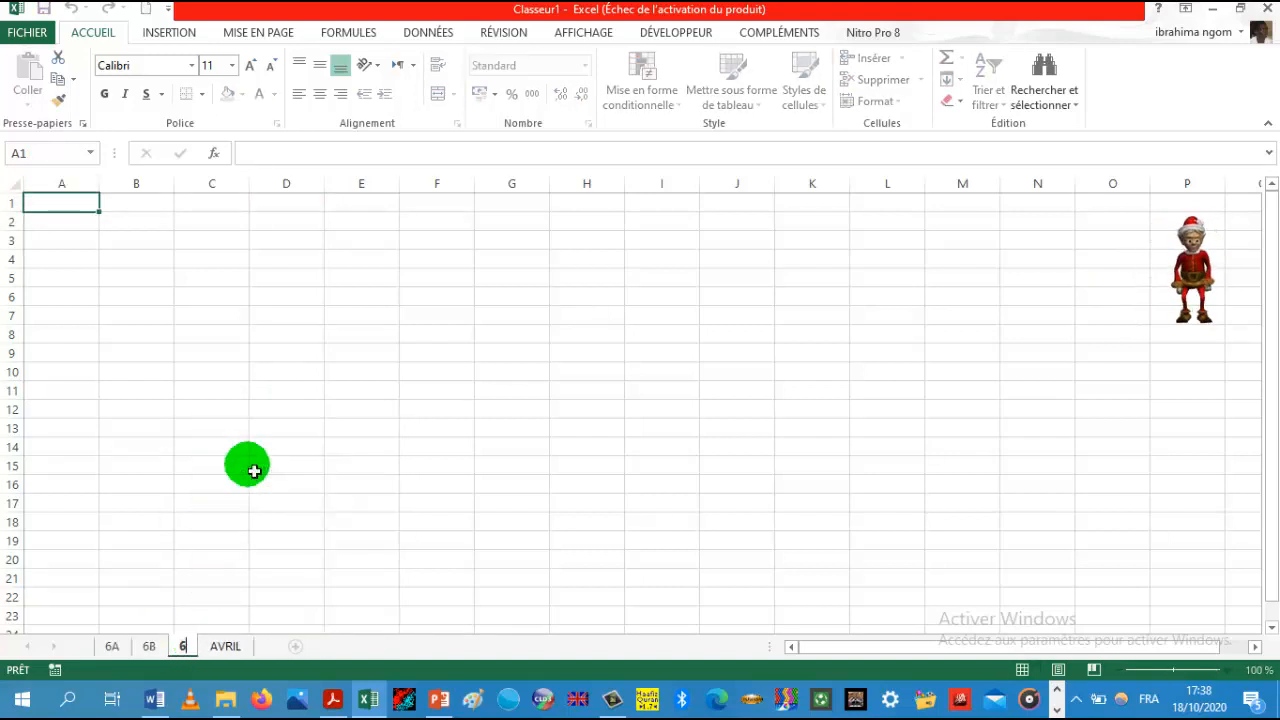
left_click(243, 648)
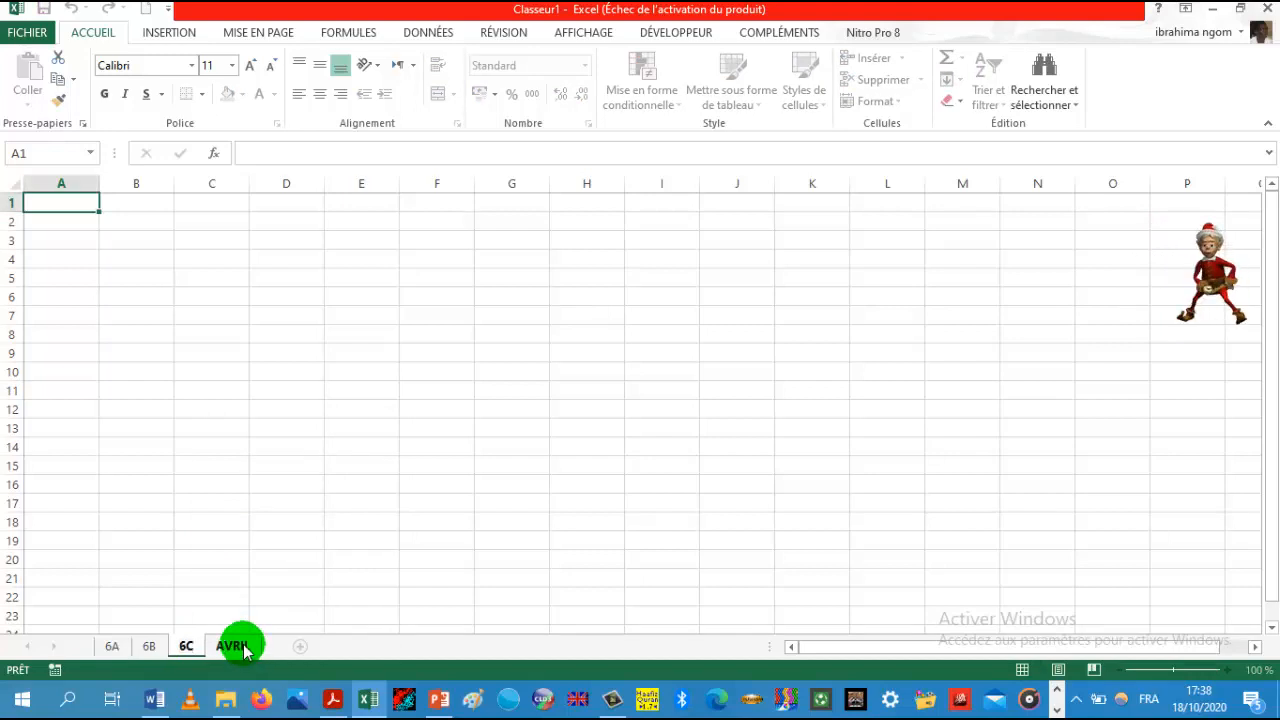
Step: Rename the AVRIL worksheet 6D
right_click(243, 648)
left_click(296, 476)
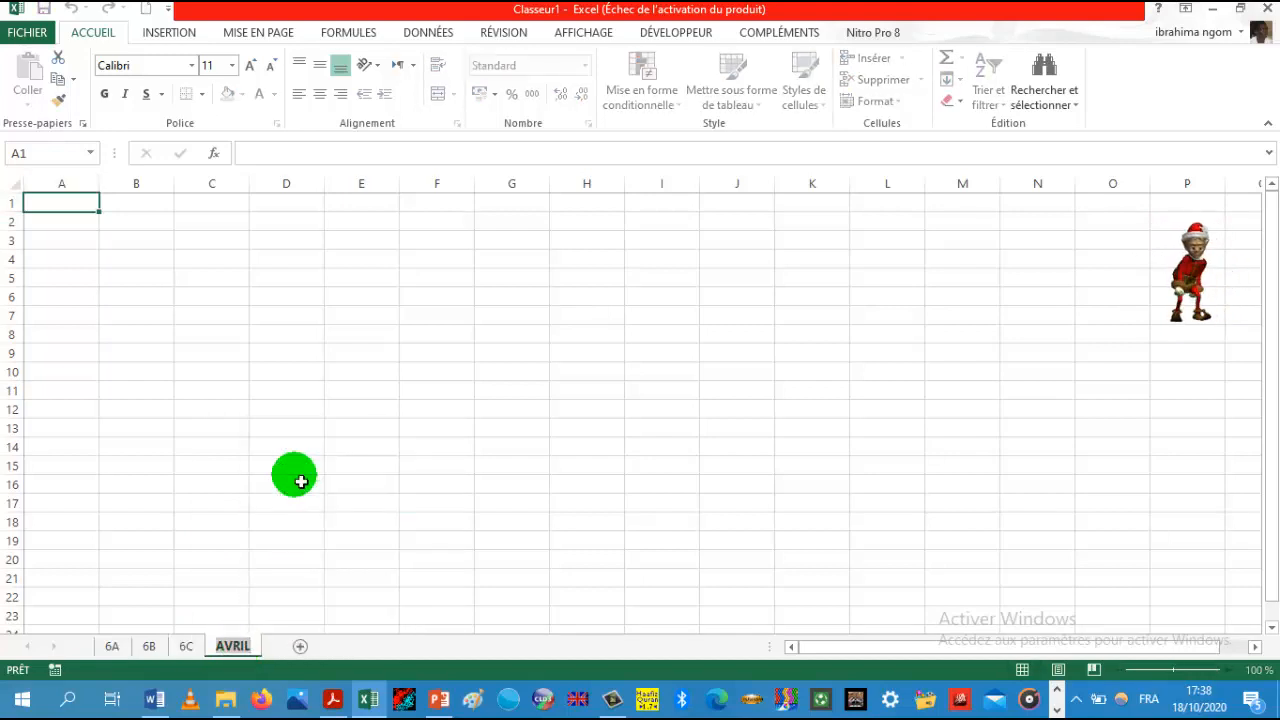
type("6")
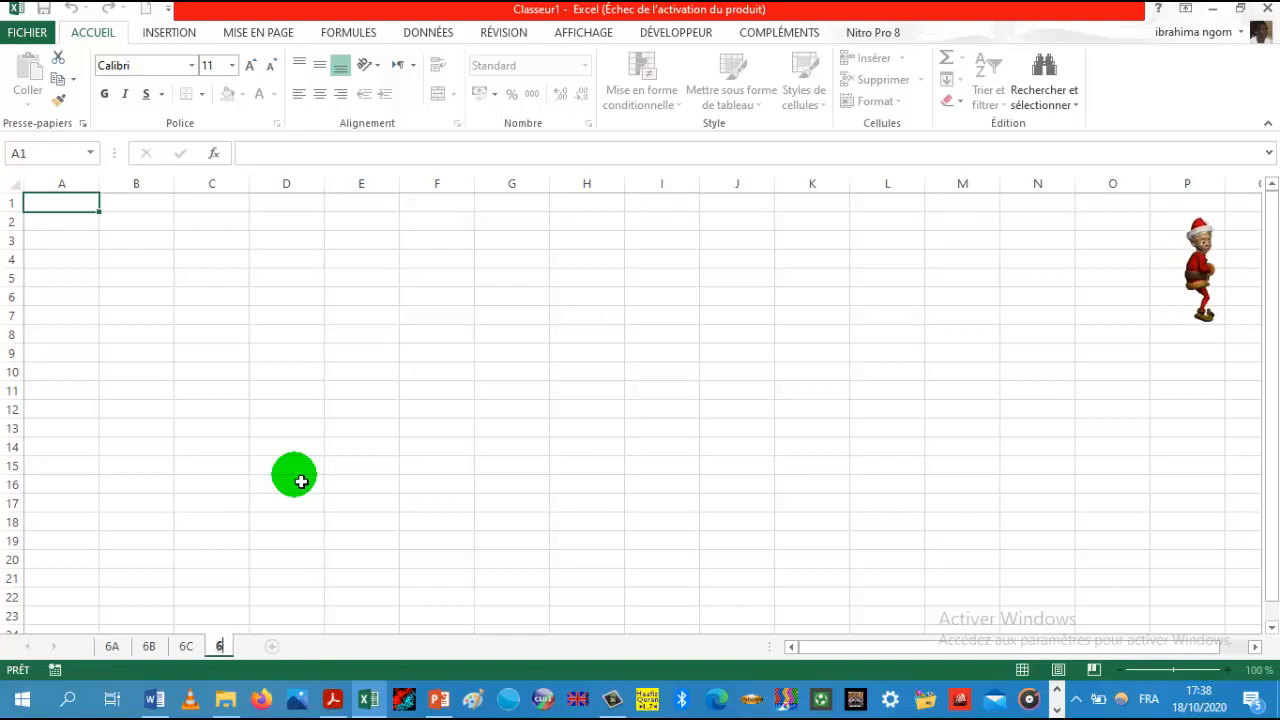
type("D")
left_click(338, 468)
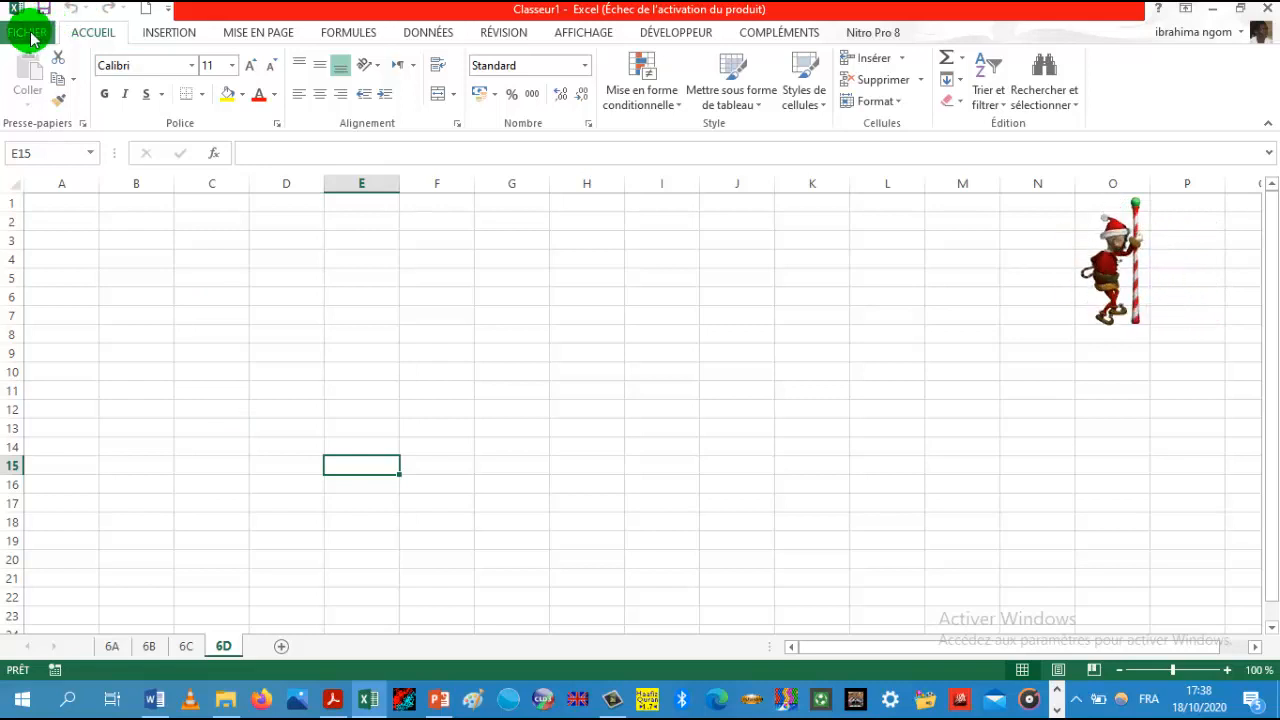
Step: Browse each ribbon category from Insertion through Affichage, returning to Accueil
left_click(165, 32)
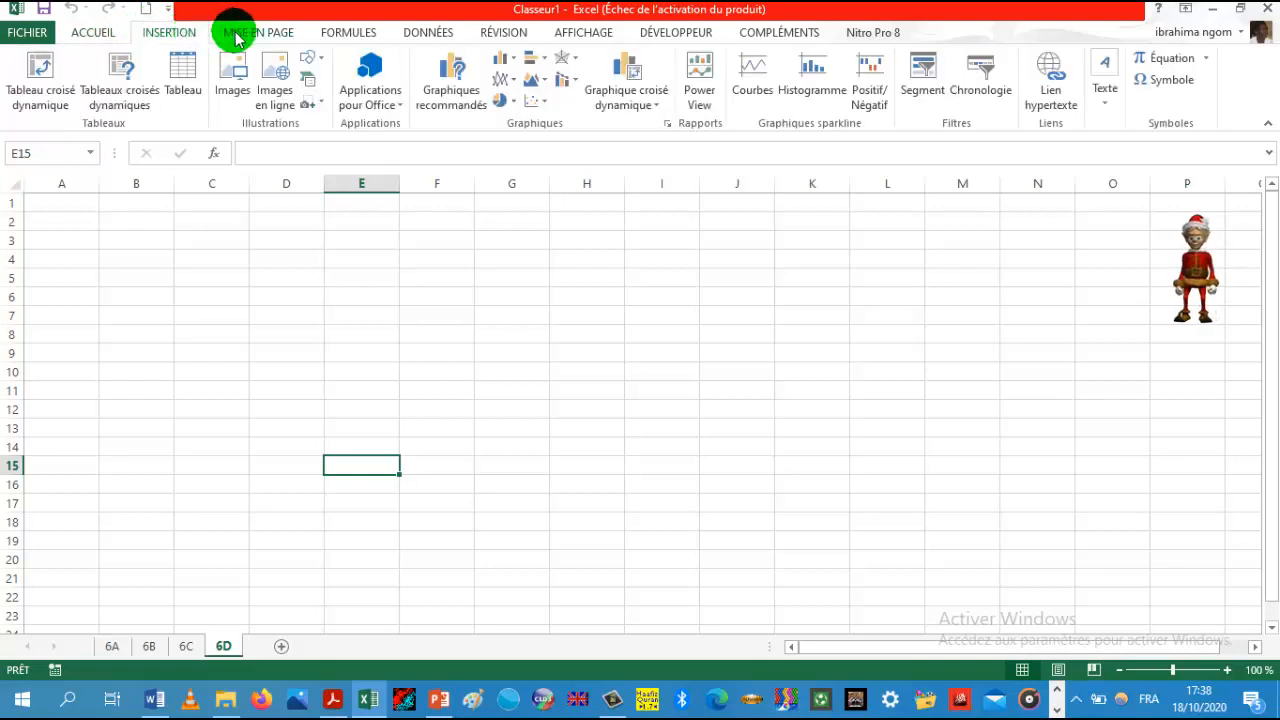
left_click(237, 36)
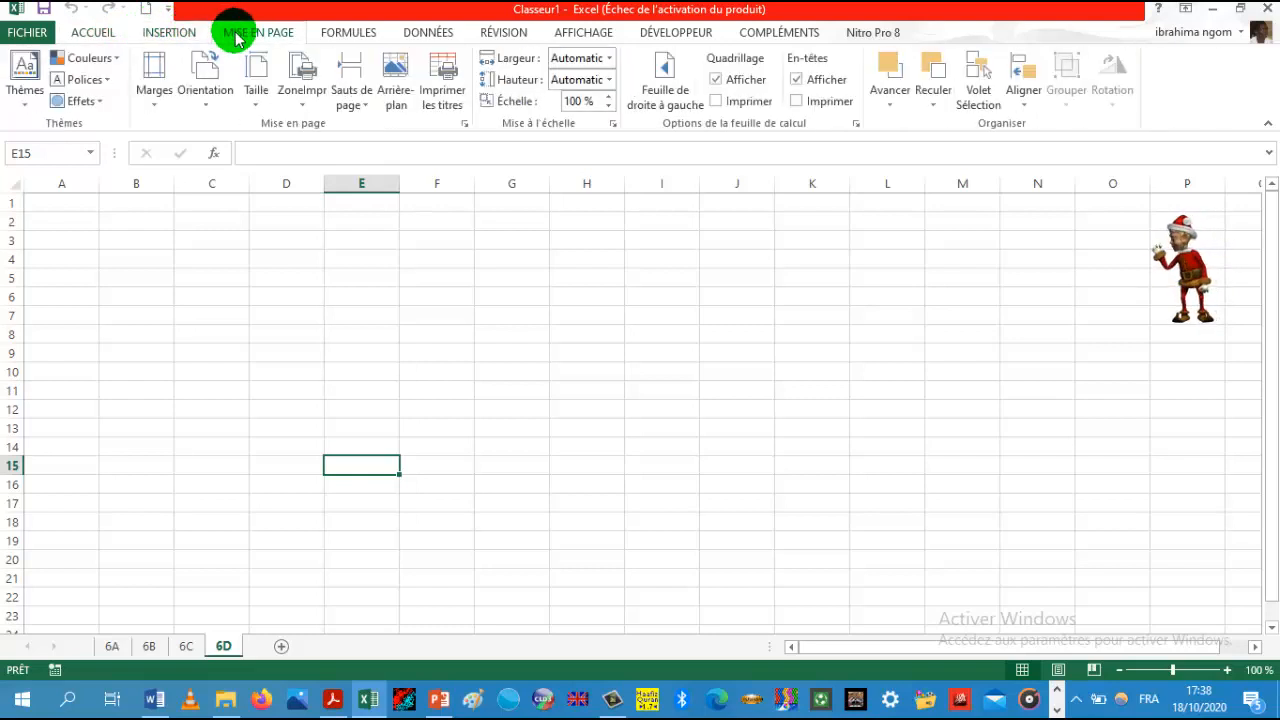
left_click(338, 34)
left_click(424, 34)
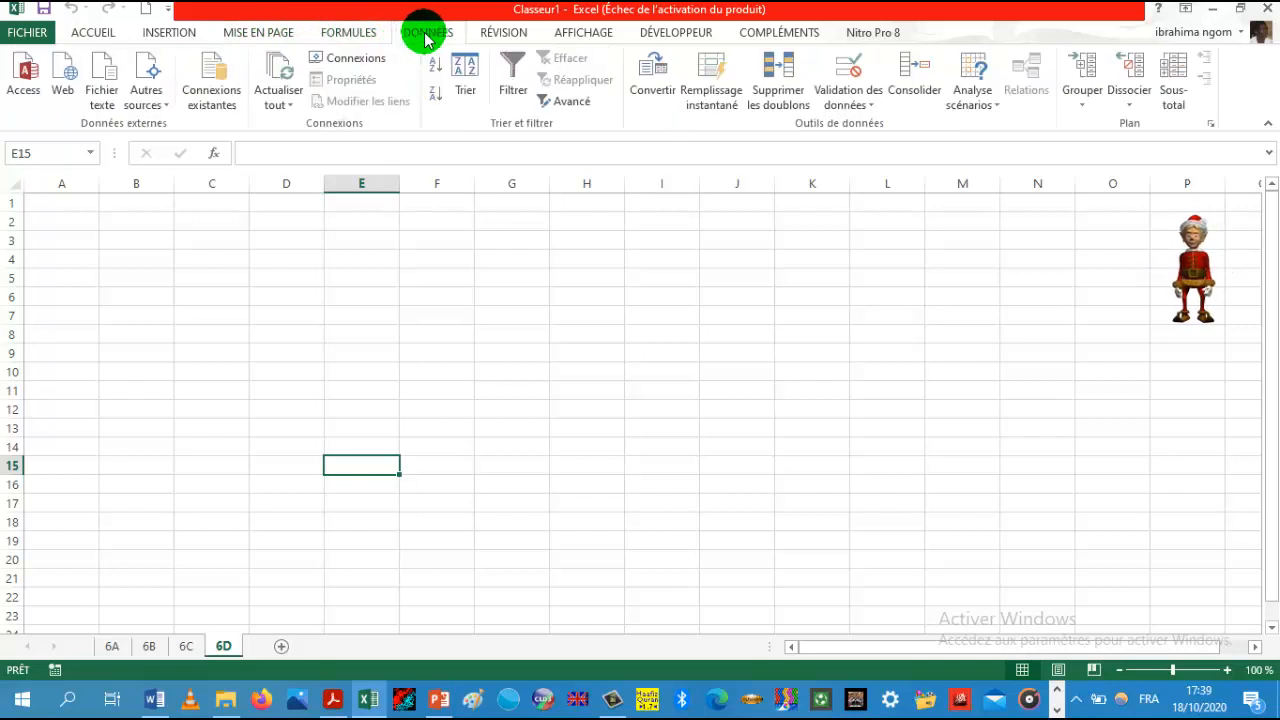
left_click(501, 40)
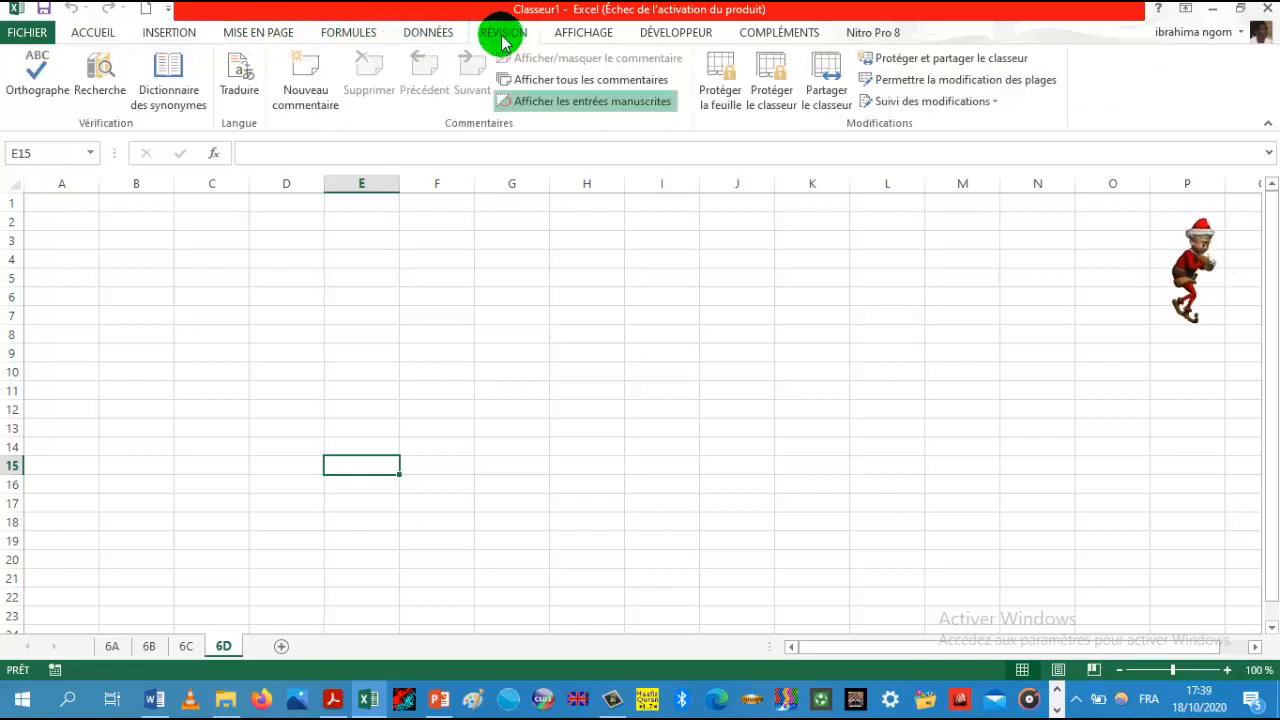
left_click(572, 36)
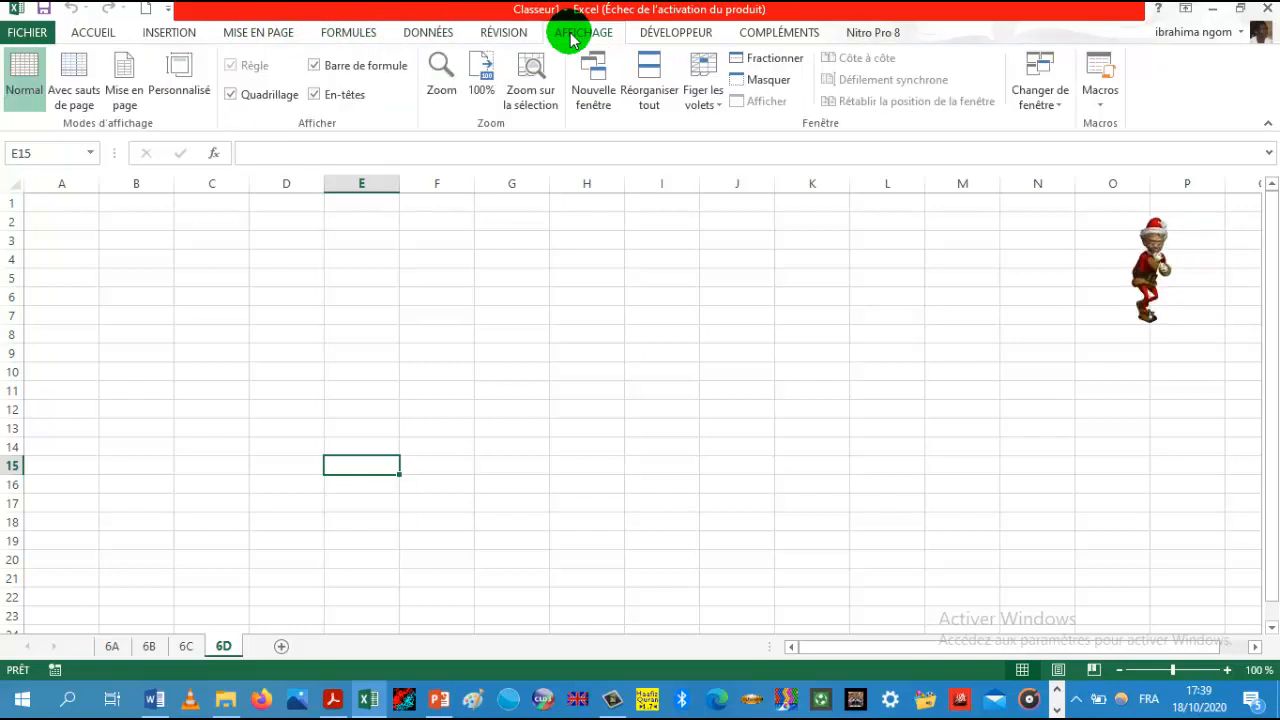
left_click(95, 35)
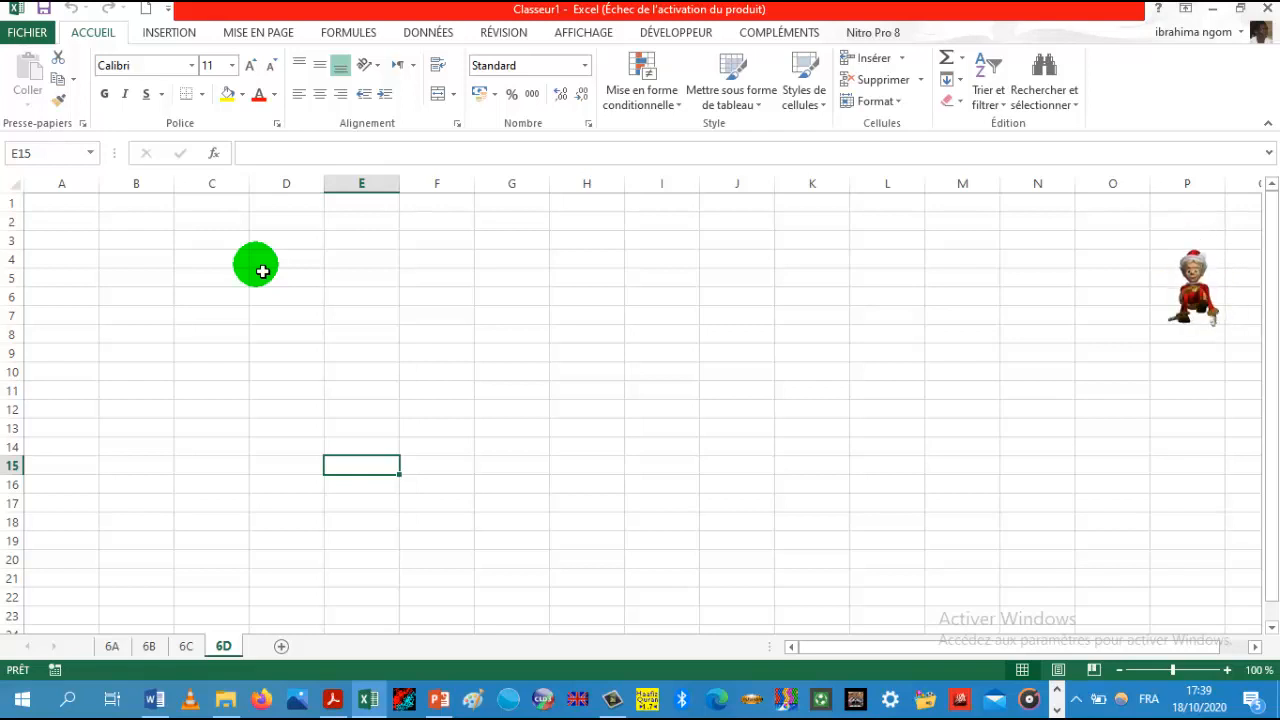
Step: Select whole rows 1, 2 and 7 one after another
left_click(18, 210)
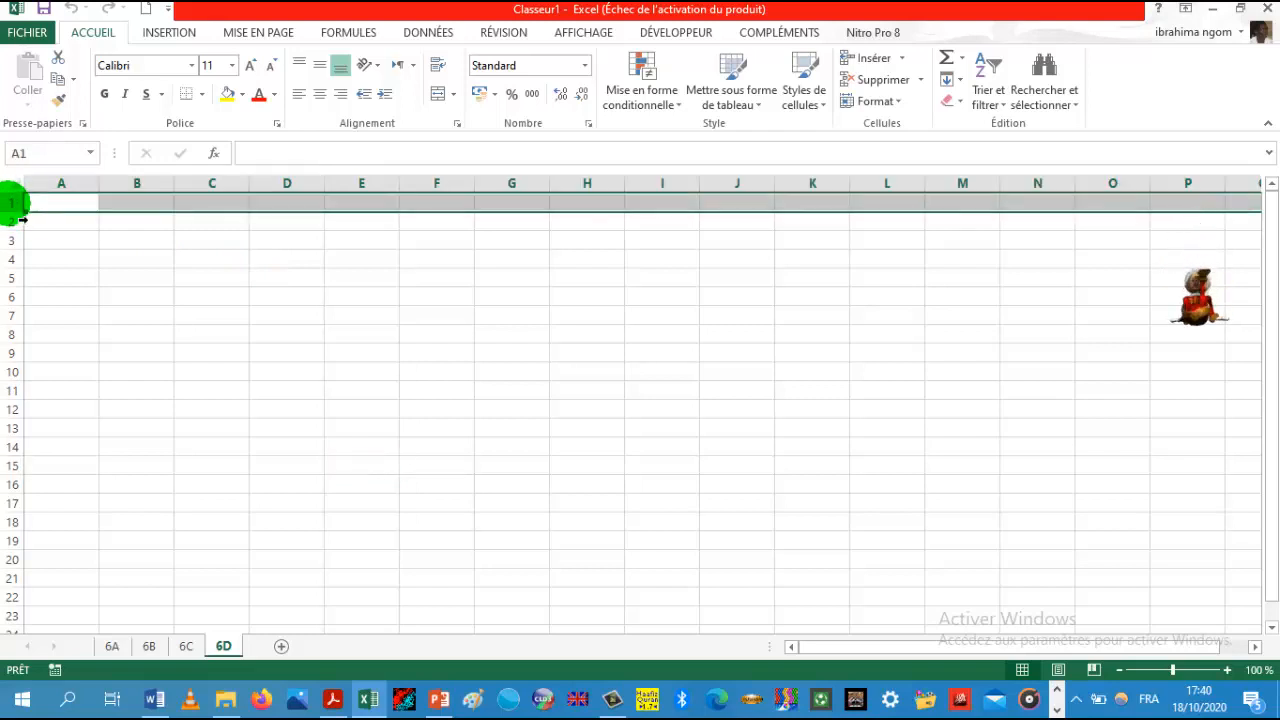
left_click(15, 221)
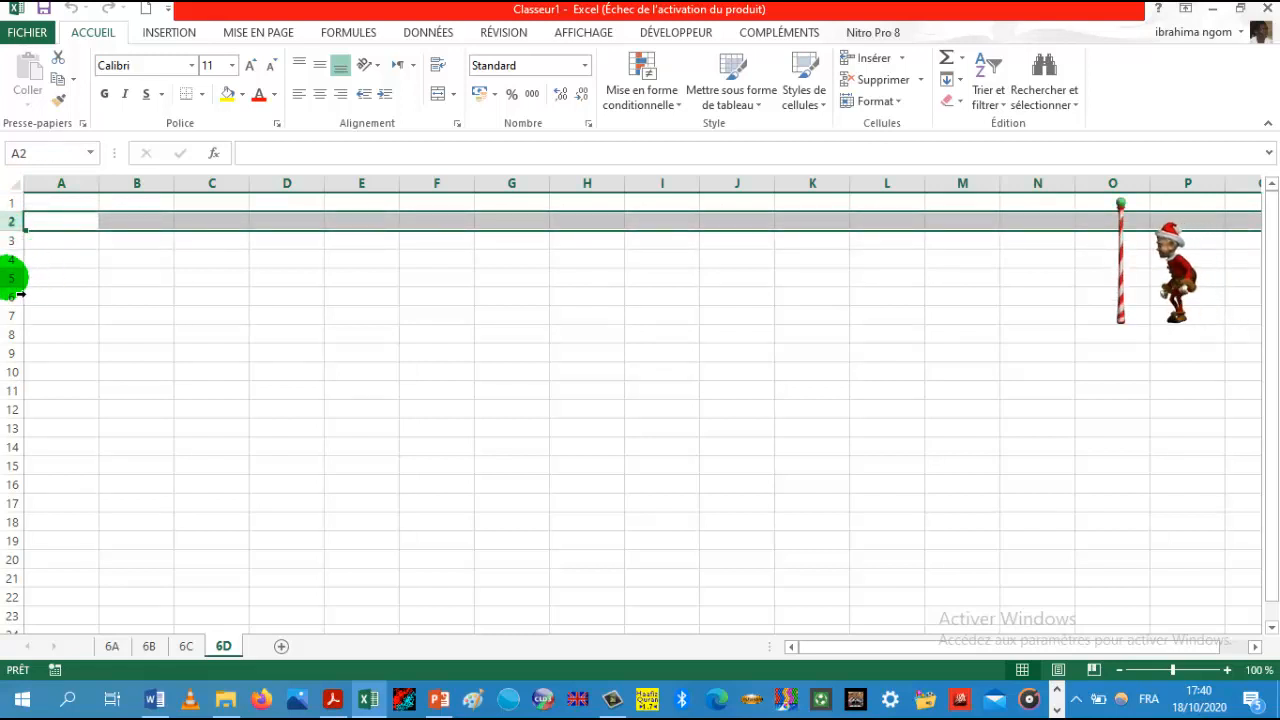
left_click(13, 278)
left_click(14, 316)
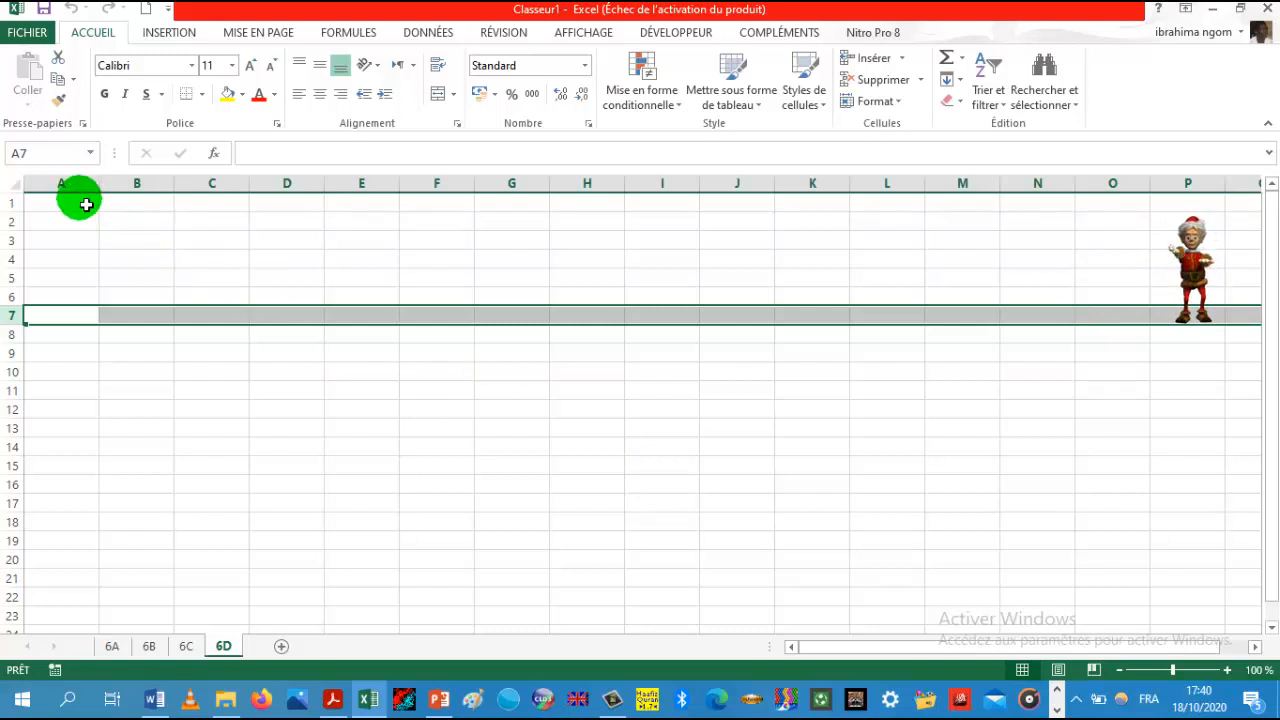
Step: Select cell ranges down columns A, B, C and across D to E, then deselect
left_click_drag(80, 203, 62, 628)
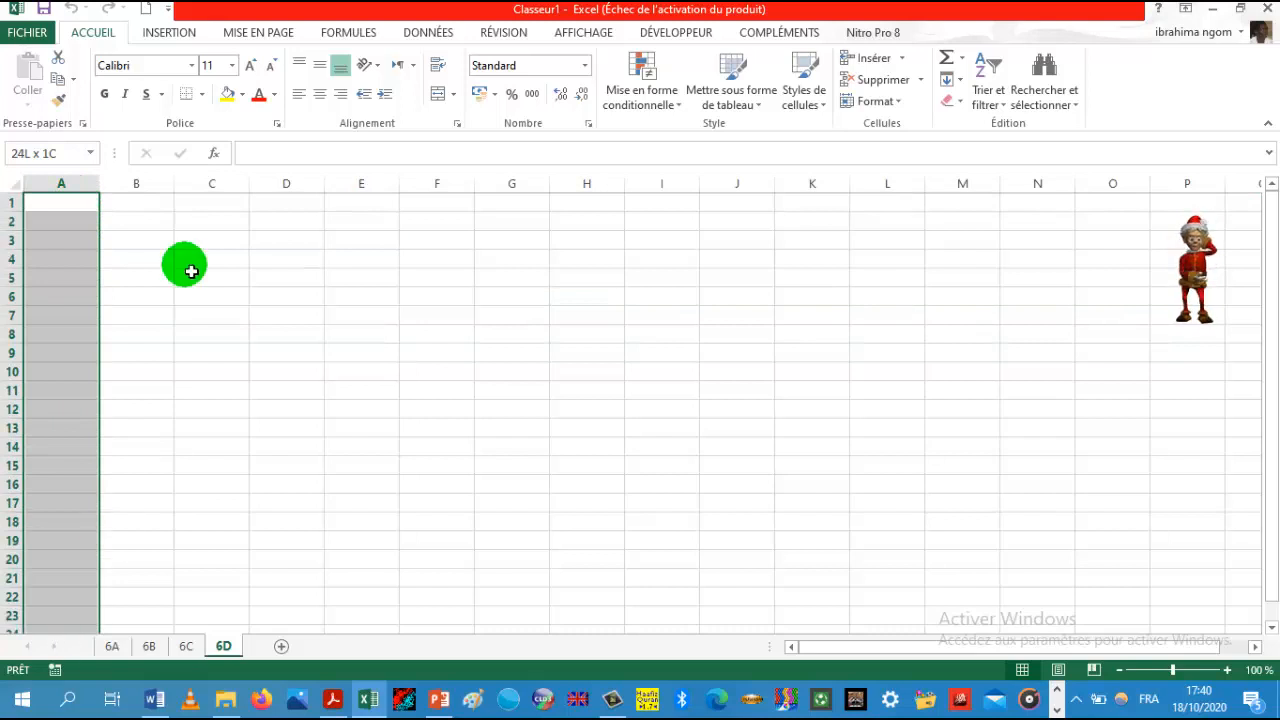
left_click_drag(143, 203, 137, 460)
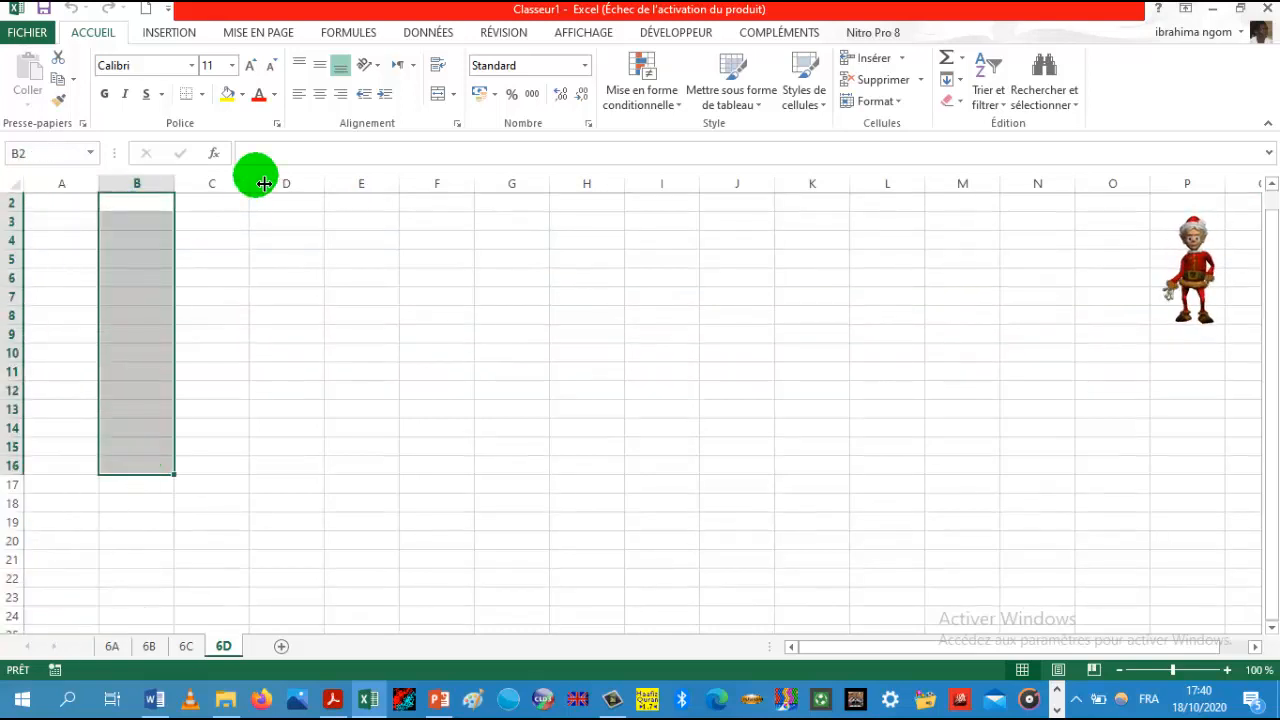
left_click_drag(229, 200, 223, 354)
left_click_drag(295, 203, 381, 248)
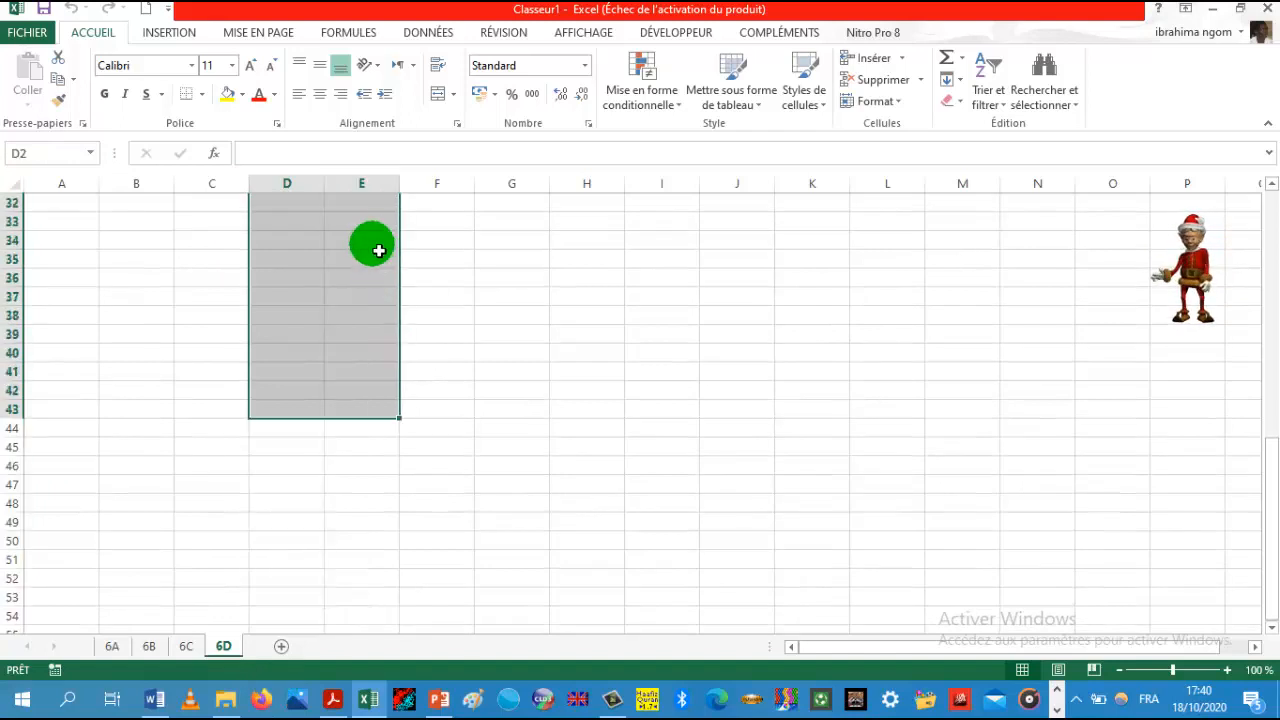
left_click(360, 337)
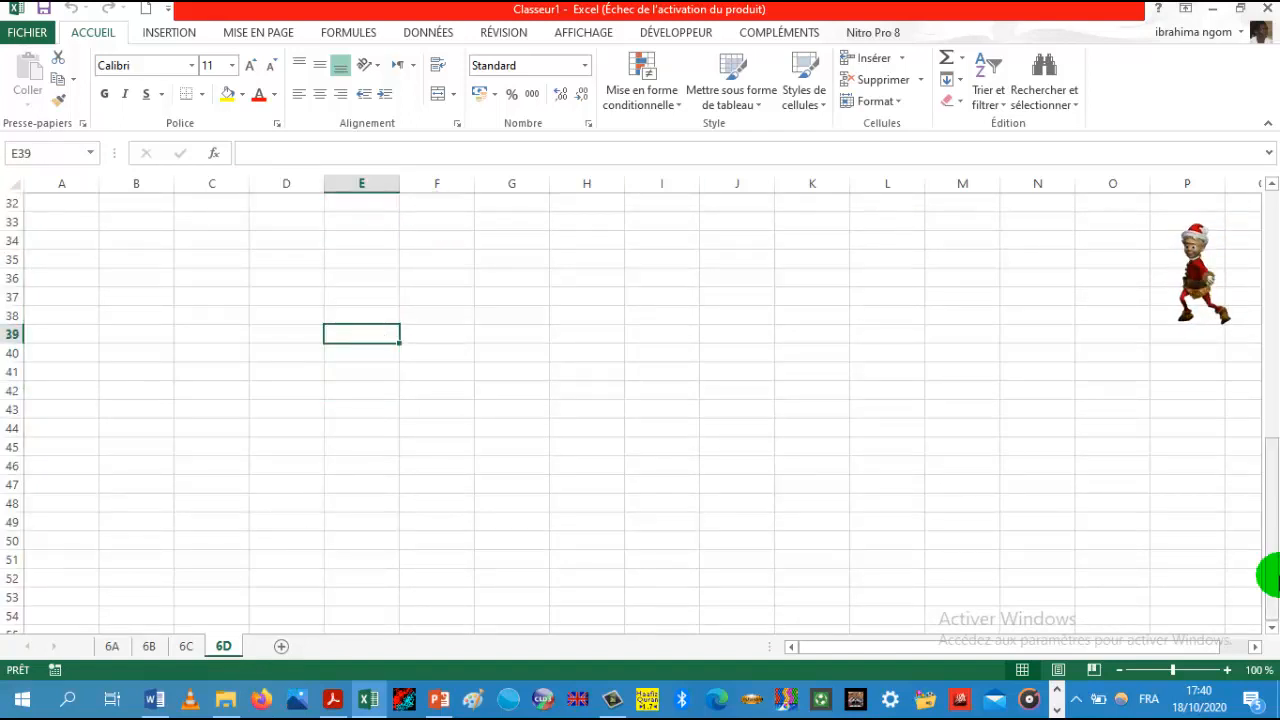
Step: Fill cell E3 with orange
left_click_drag(1272, 580, 1272, 300)
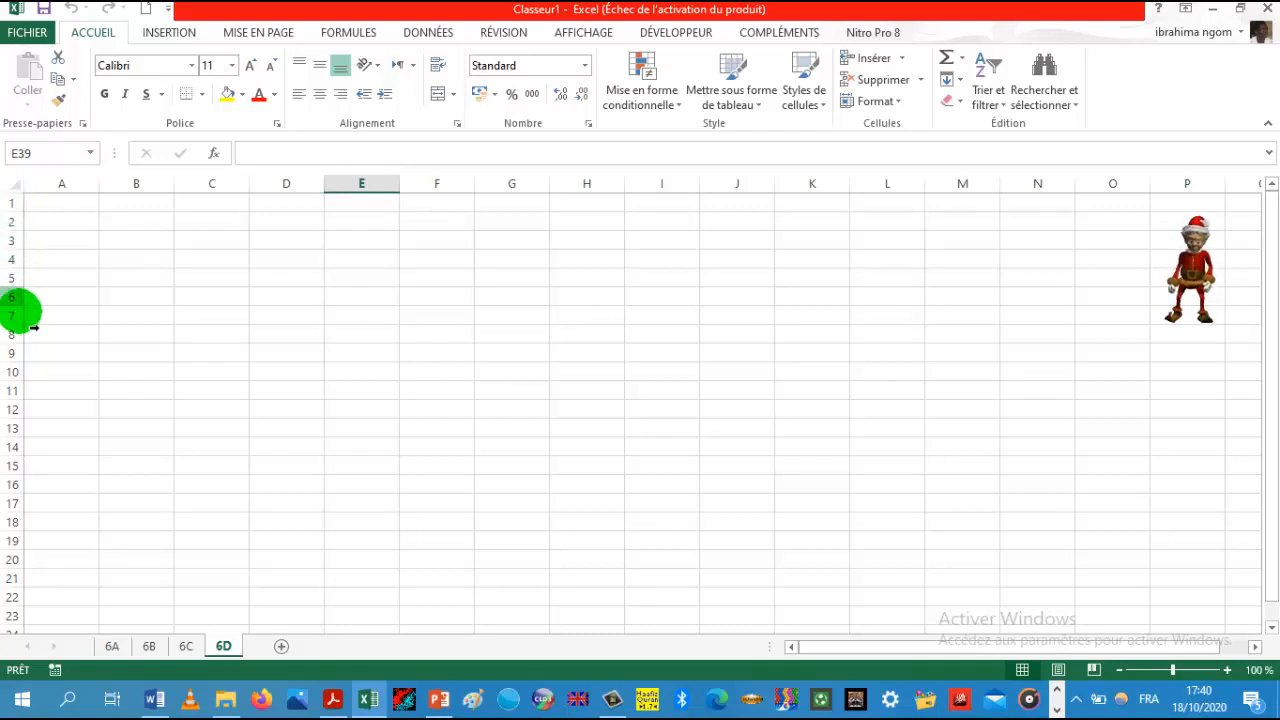
left_click(362, 247)
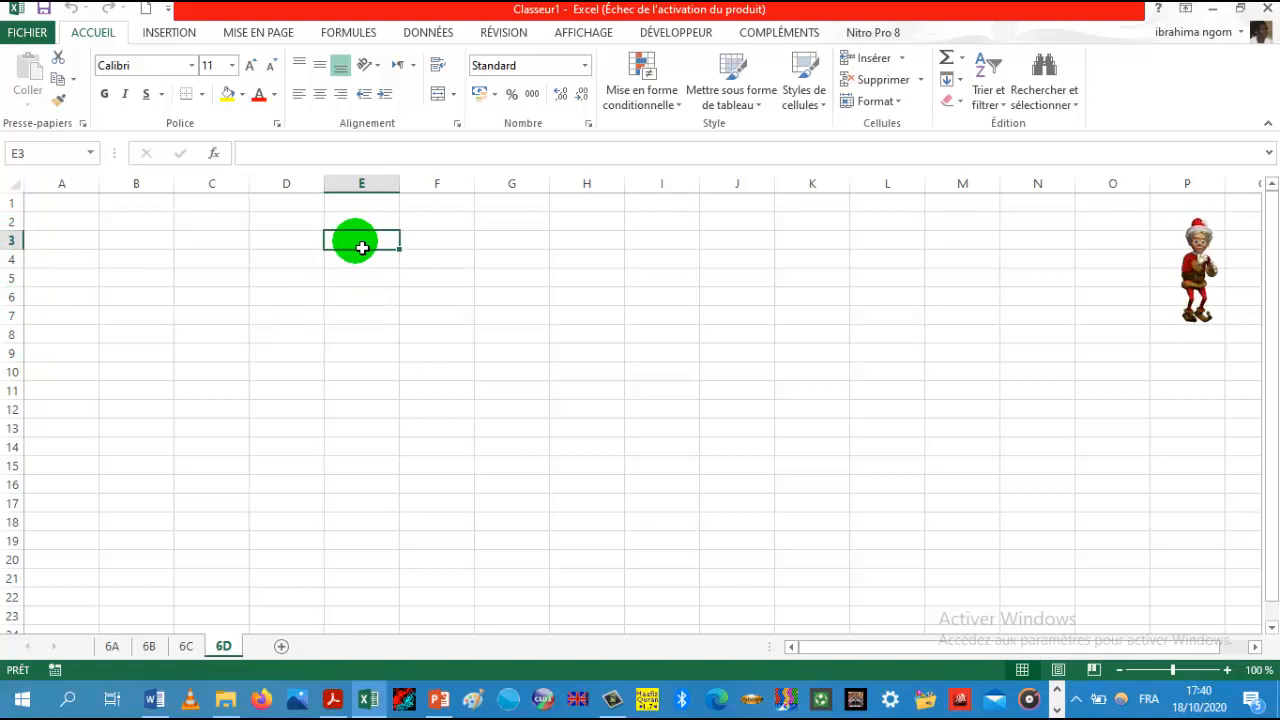
left_click(243, 96)
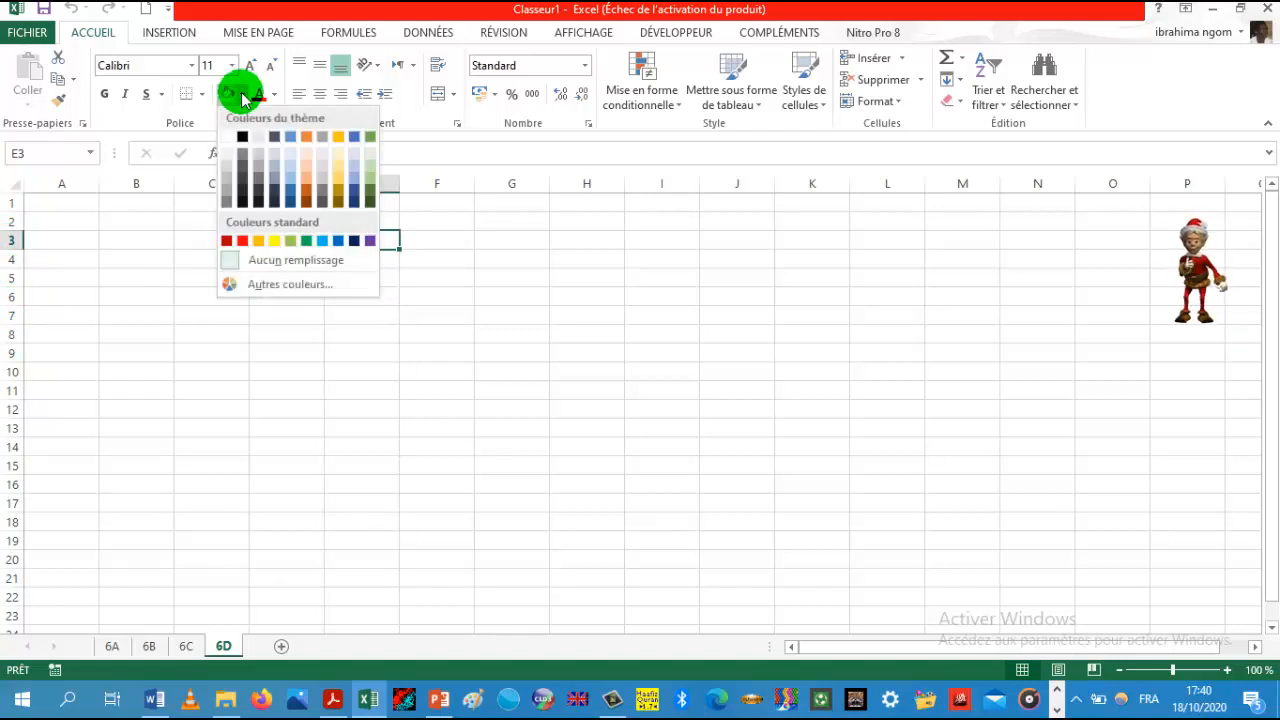
left_click(306, 137)
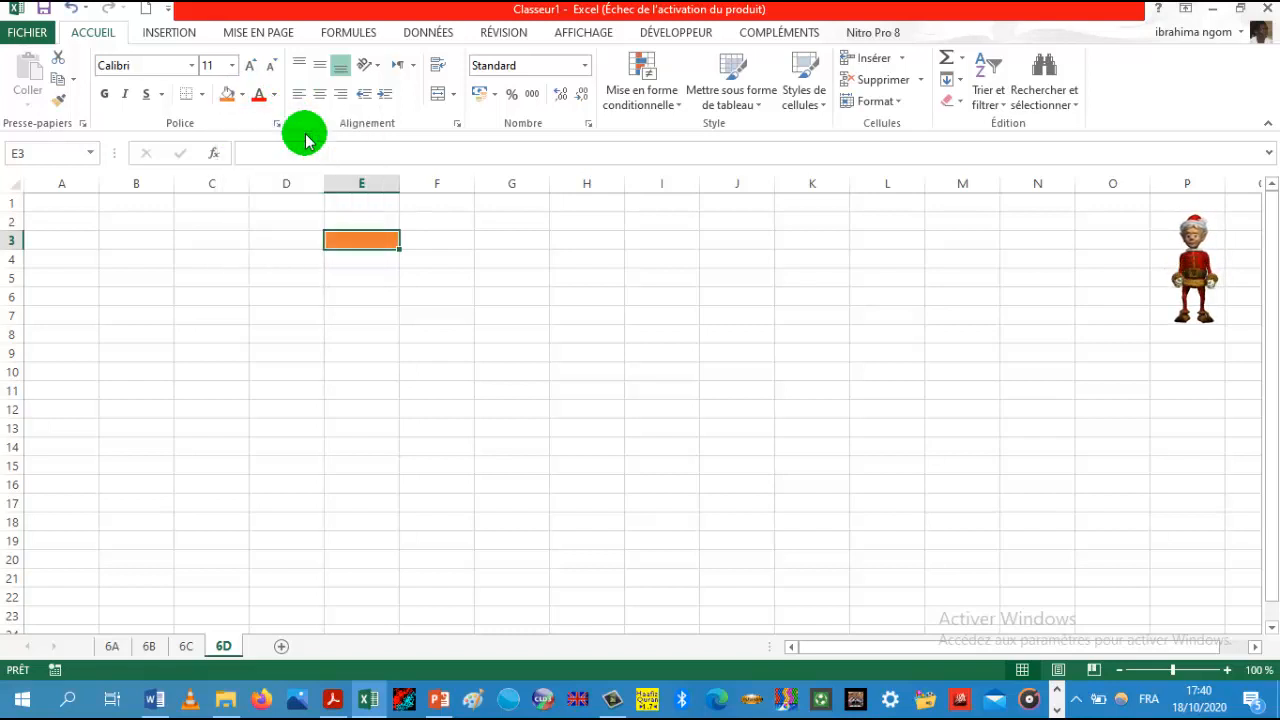
Step: Check the cell references of E3 and F6 in the name box, selecting around column E and row 3
left_click(371, 276)
left_click(364, 247)
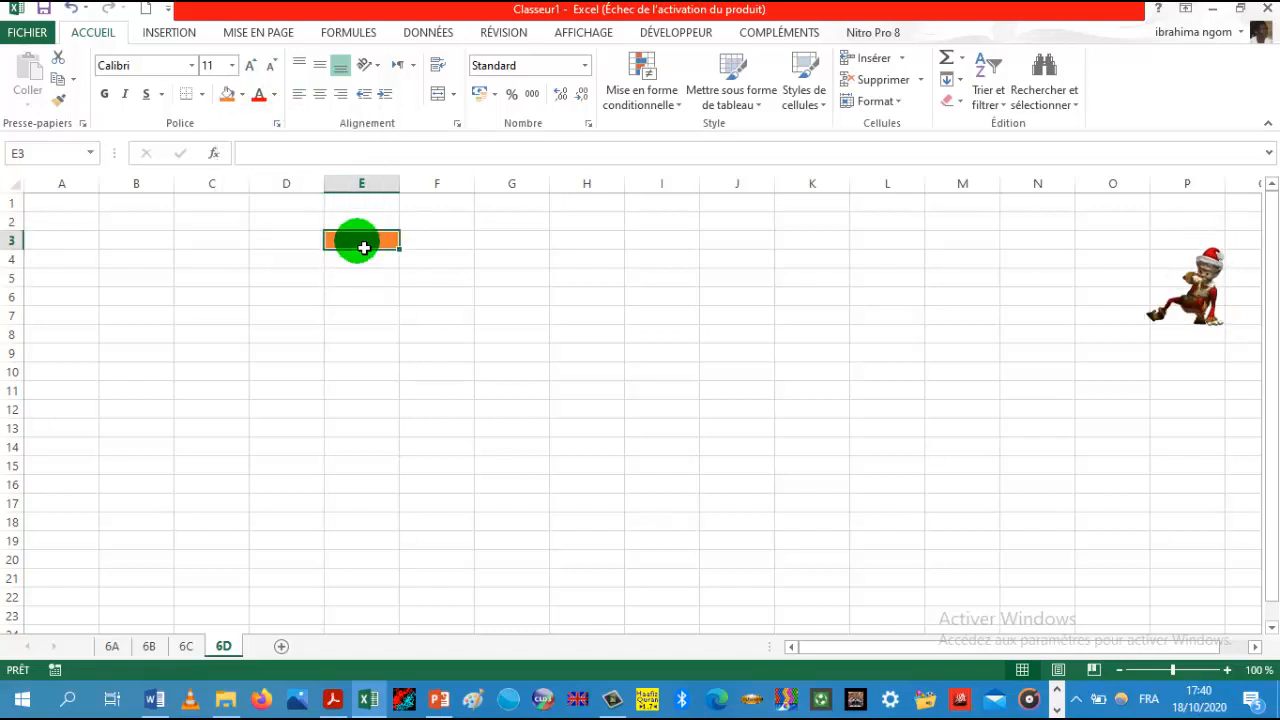
left_click(30, 158)
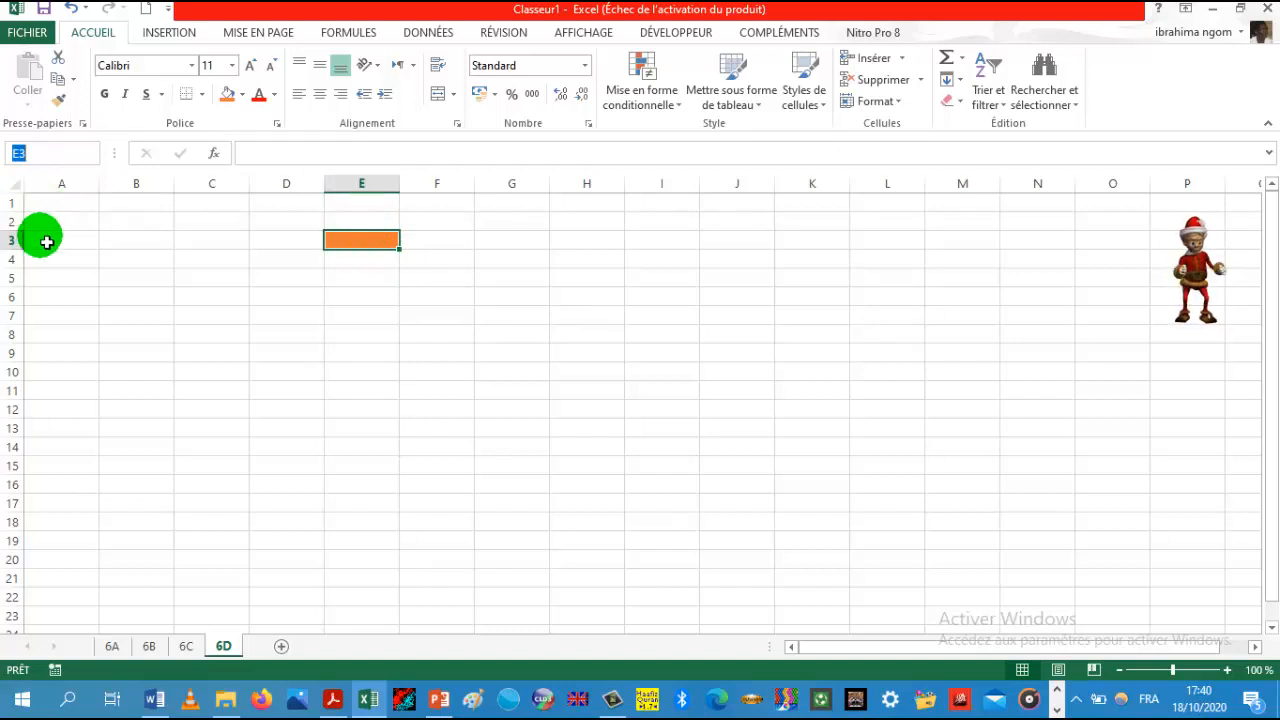
left_click_drag(29, 240, 385, 238)
left_click_drag(357, 189, 369, 202)
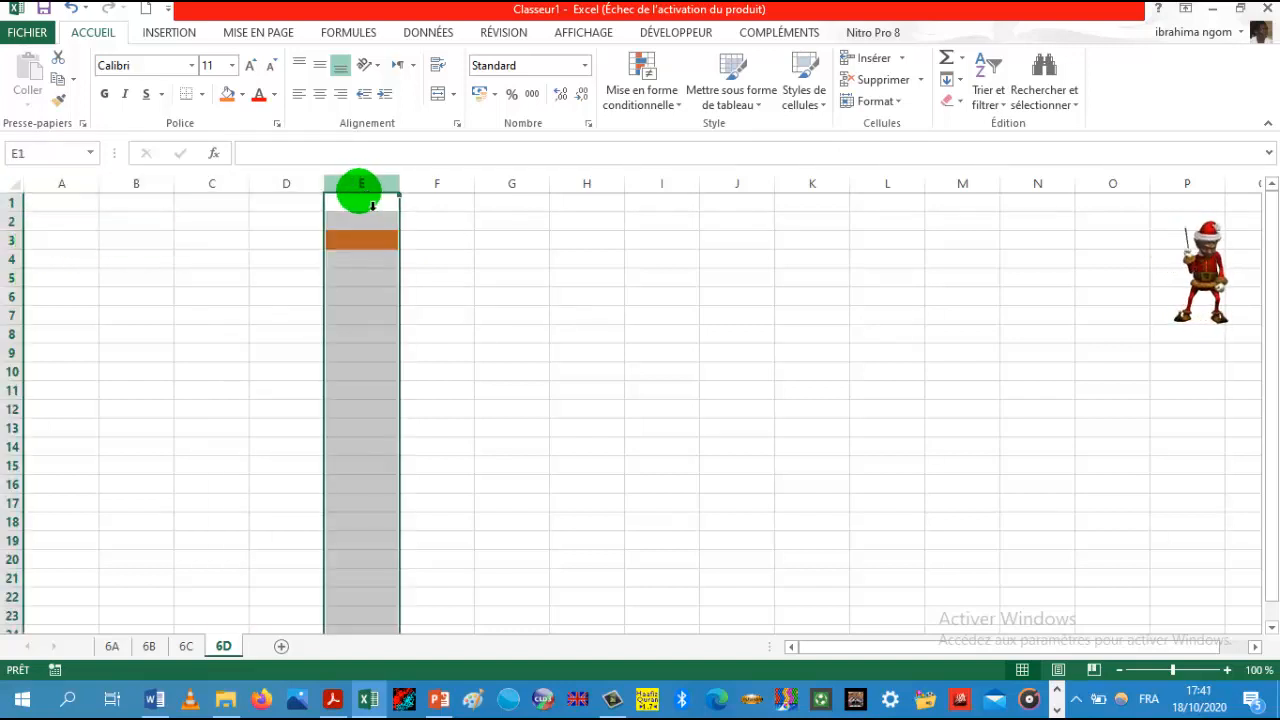
left_click(355, 248)
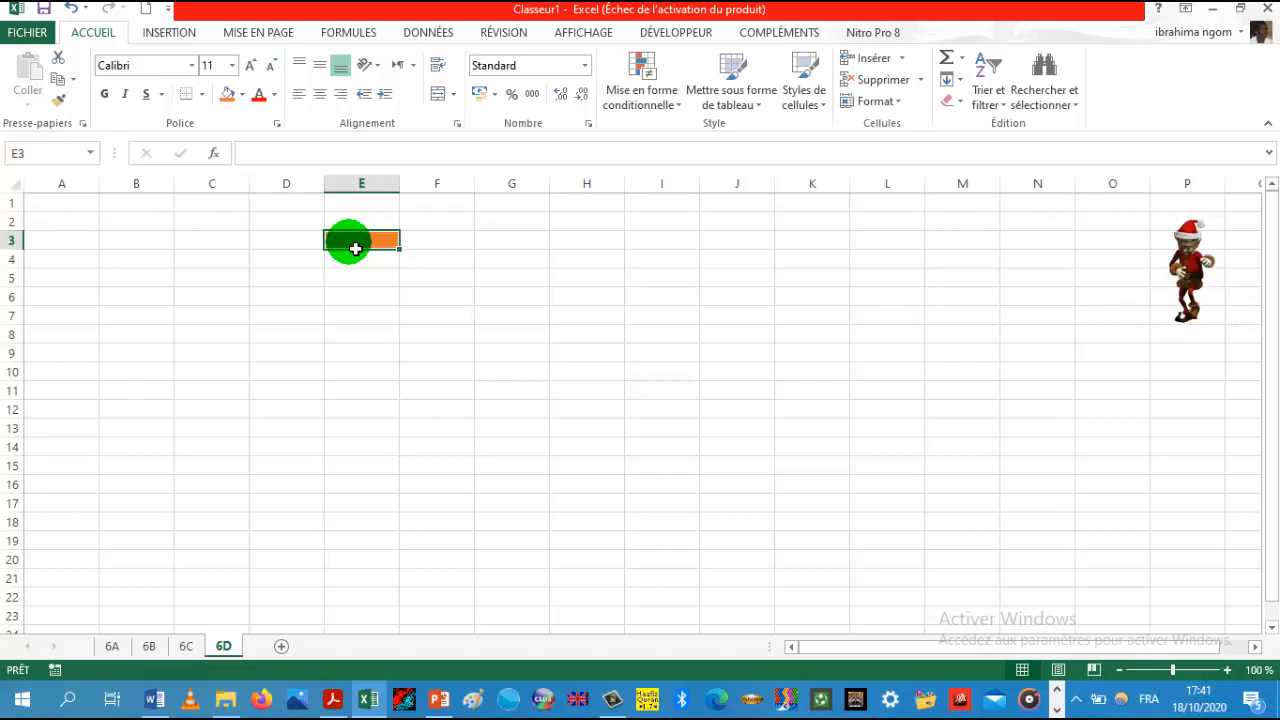
left_click(464, 302)
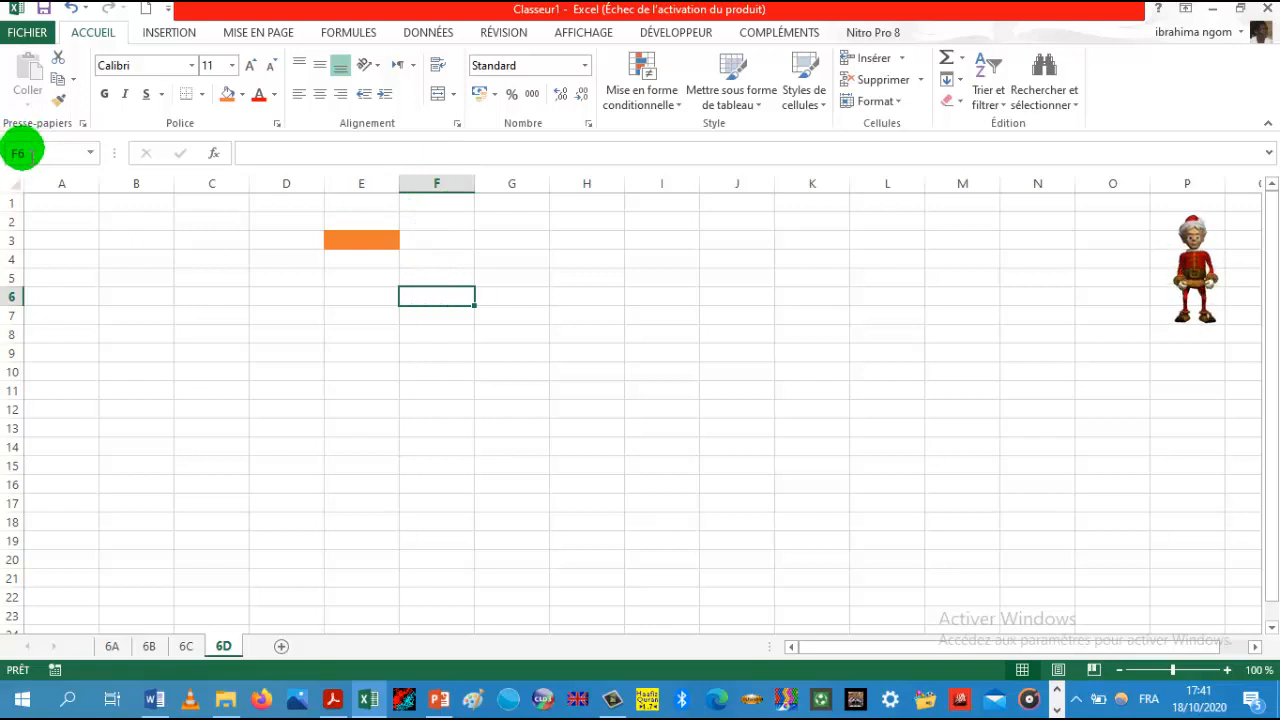
left_click(20, 153)
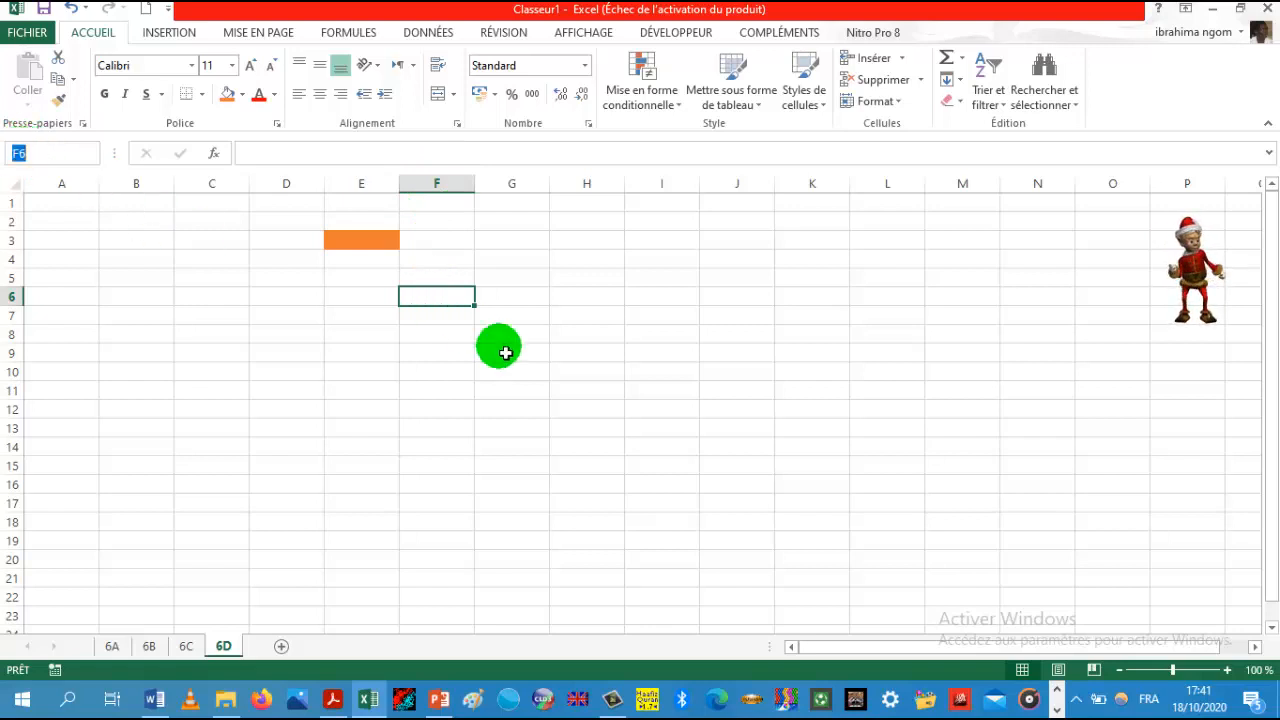
Step: Fill cell L15 with blue
left_click(887, 469)
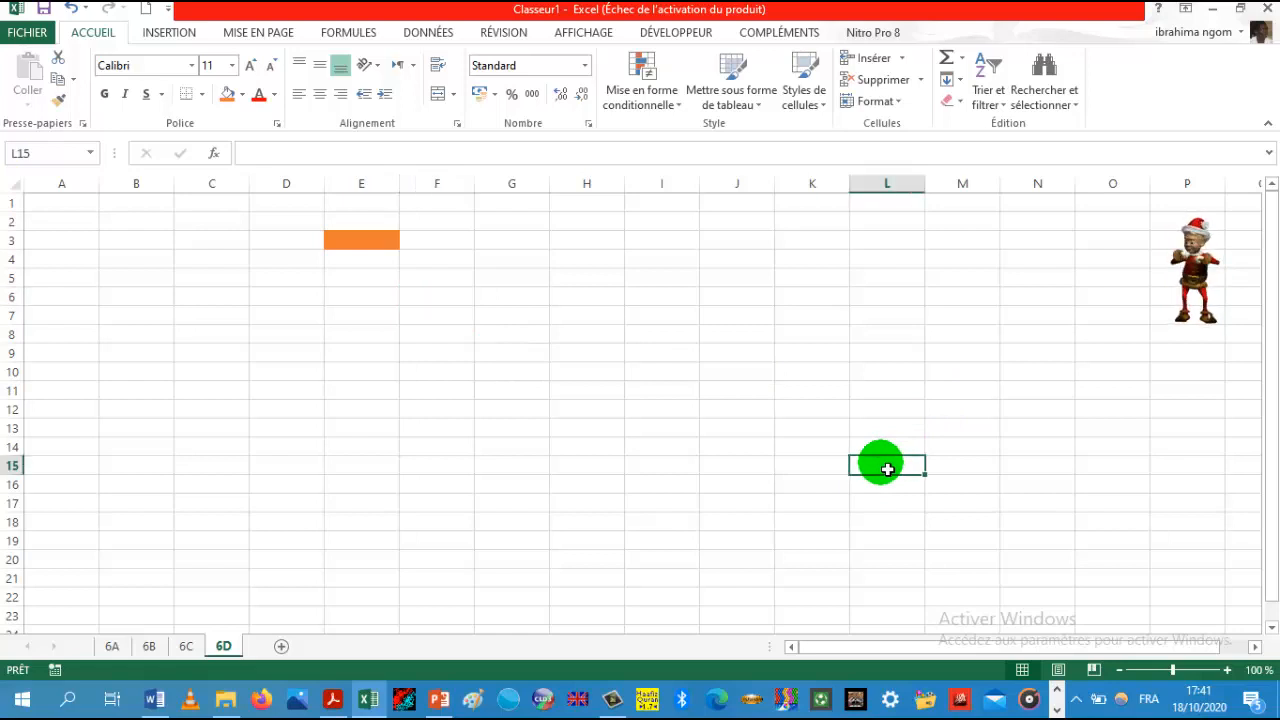
left_click(243, 95)
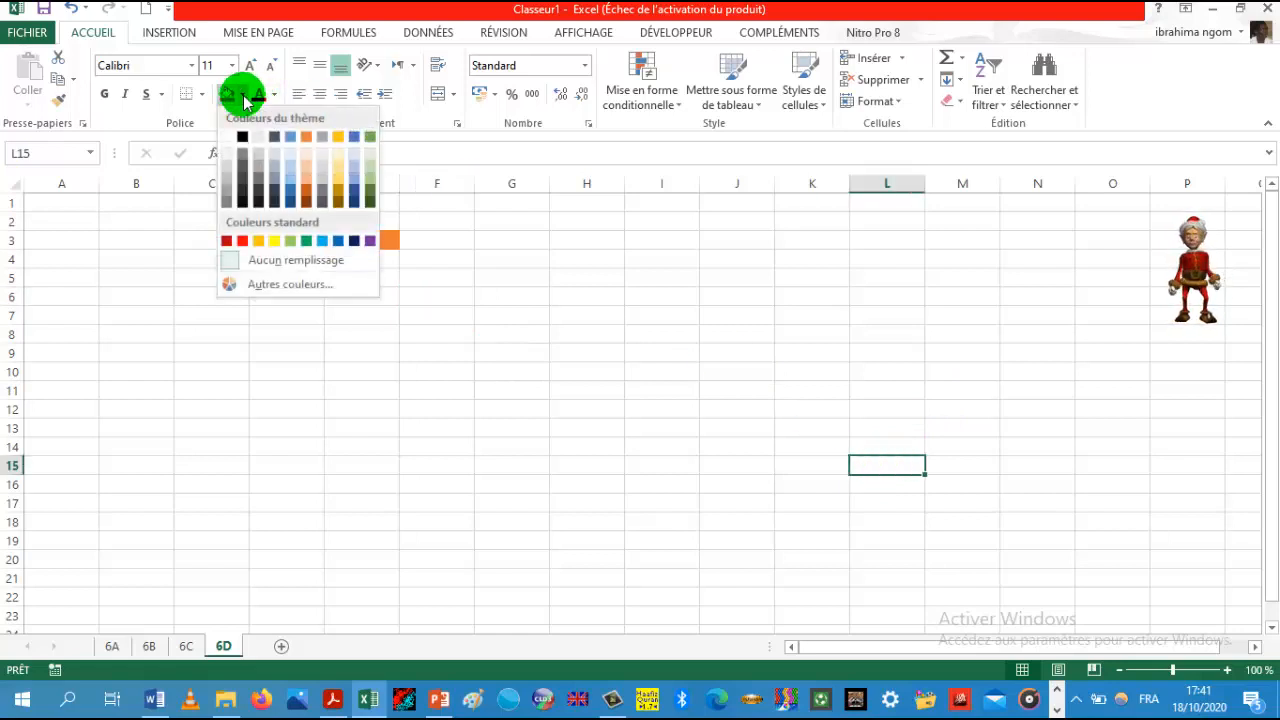
left_click(290, 189)
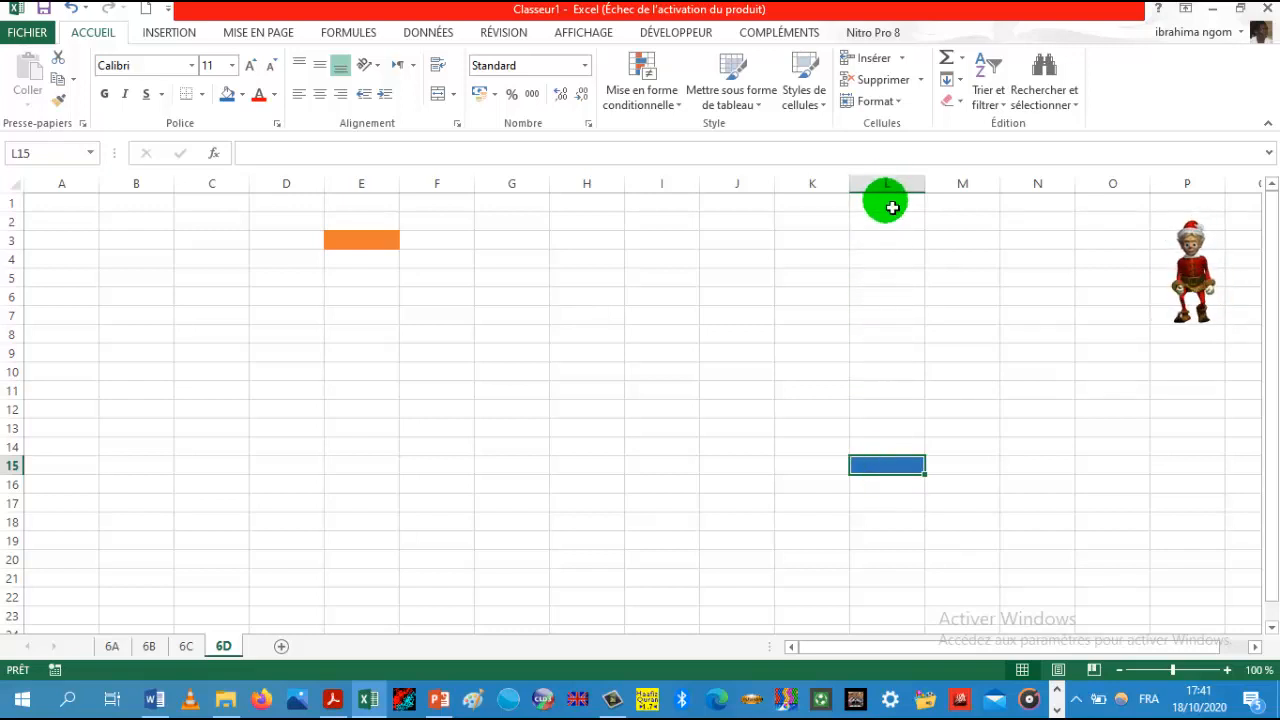
Step: Trace column L and row 15 to locate the blue cell's position, then select E14
left_click_drag(891, 200, 897, 461)
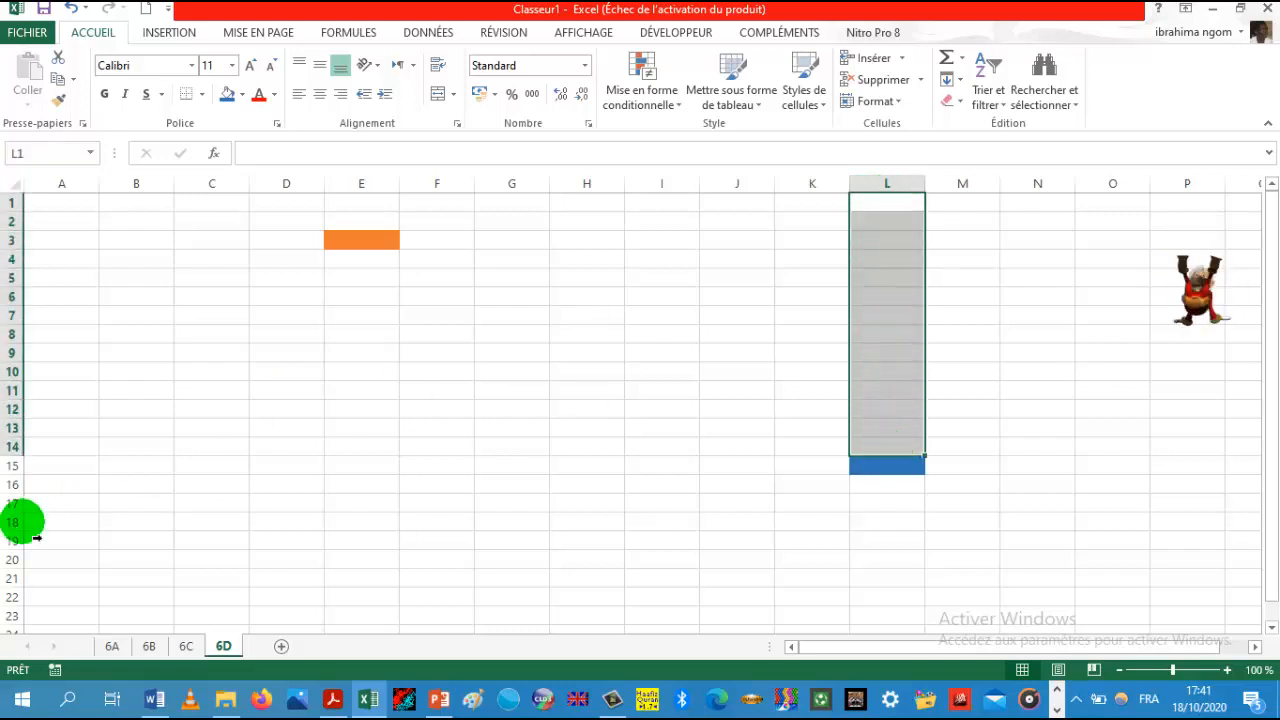
left_click(47, 470)
left_click_drag(49, 472, 906, 466)
left_click(910, 470)
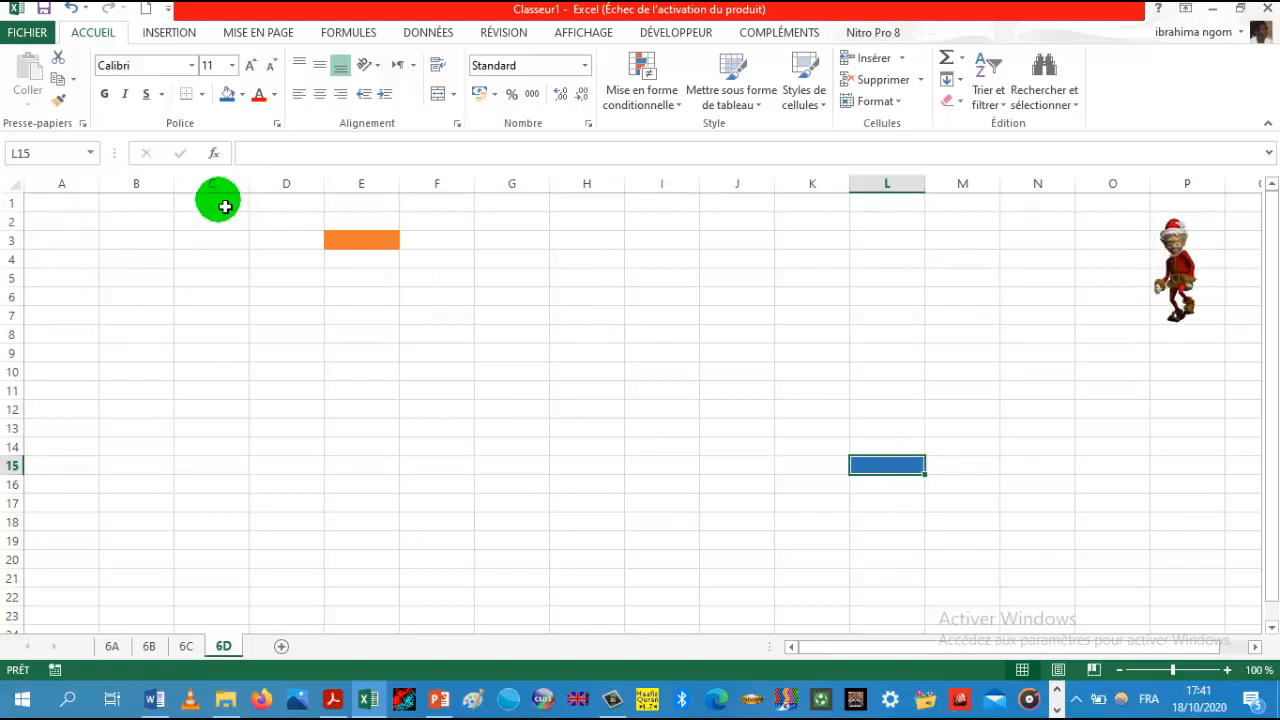
left_click(342, 447)
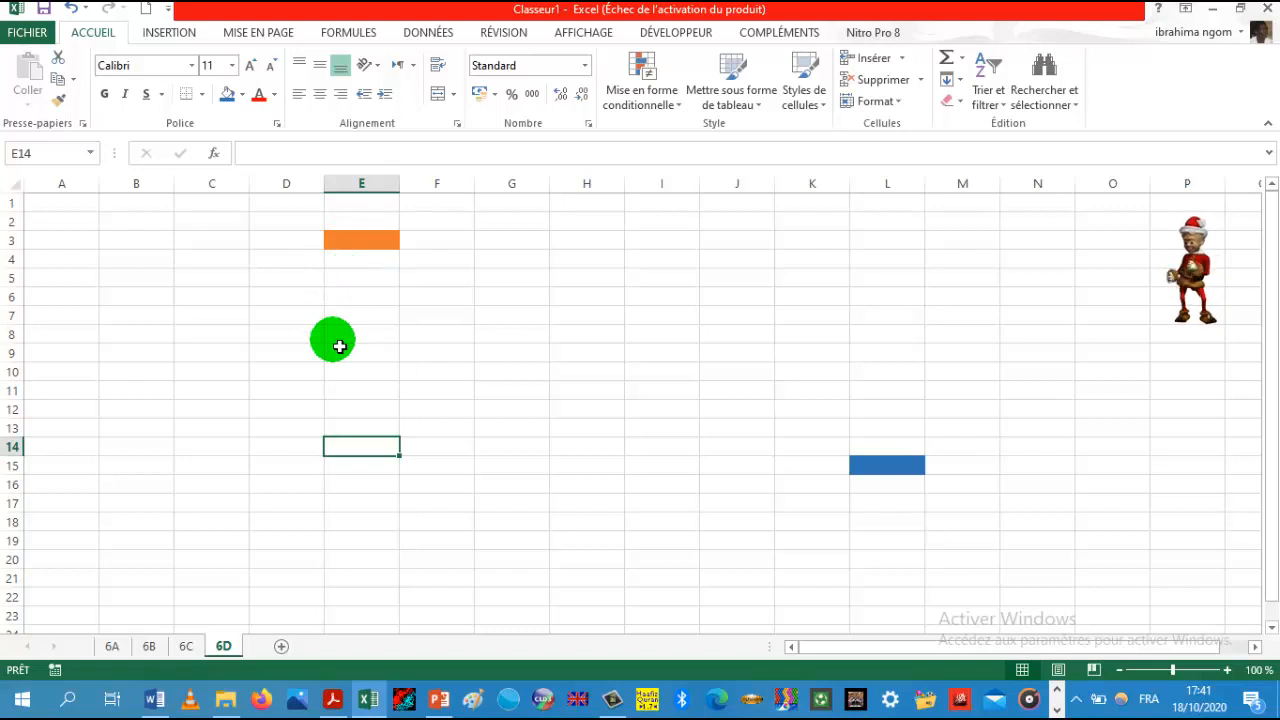
Step: Enter 25000 in cell C7 and a surname in cell C8
left_click(226, 326)
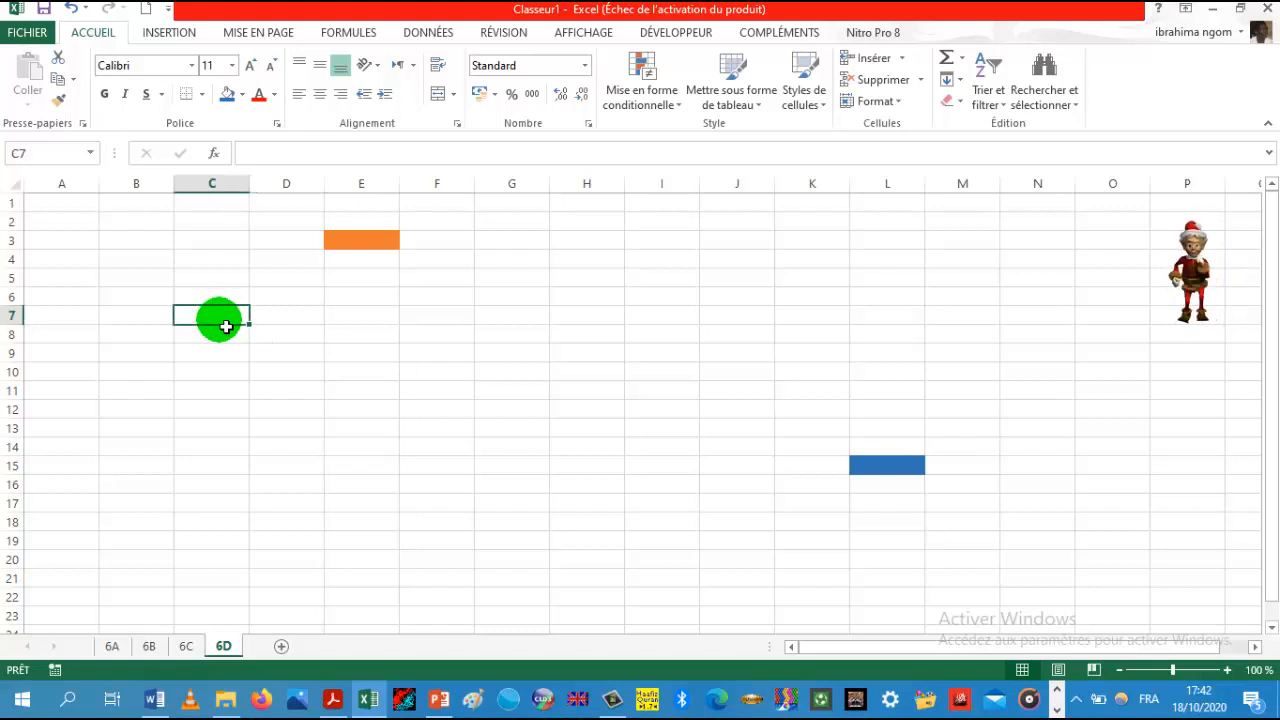
type("25000")
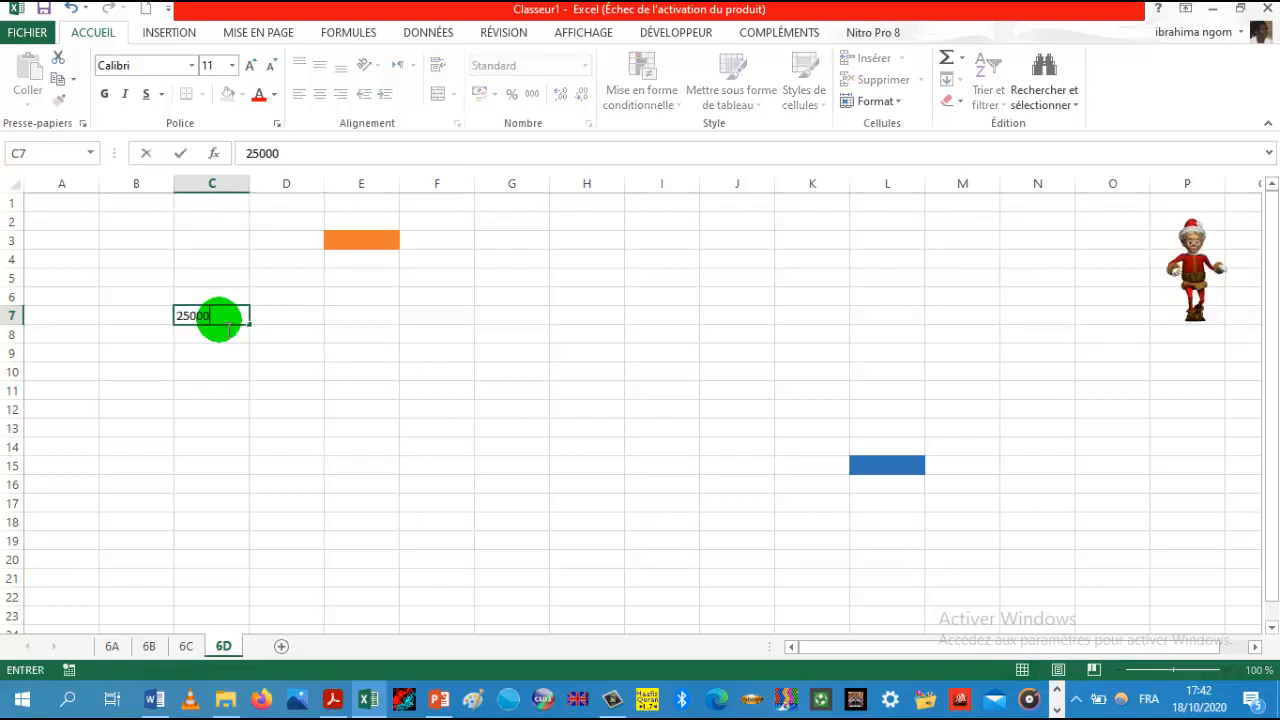
key("Return")
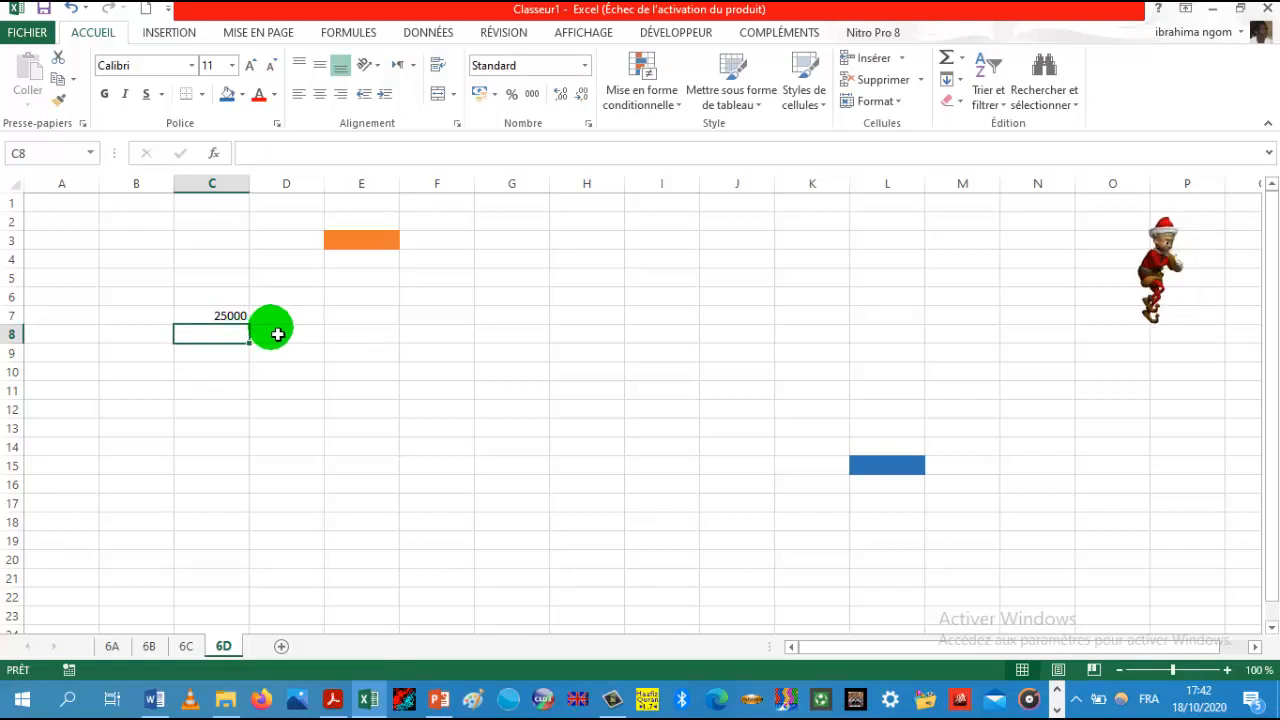
type("NGOM")
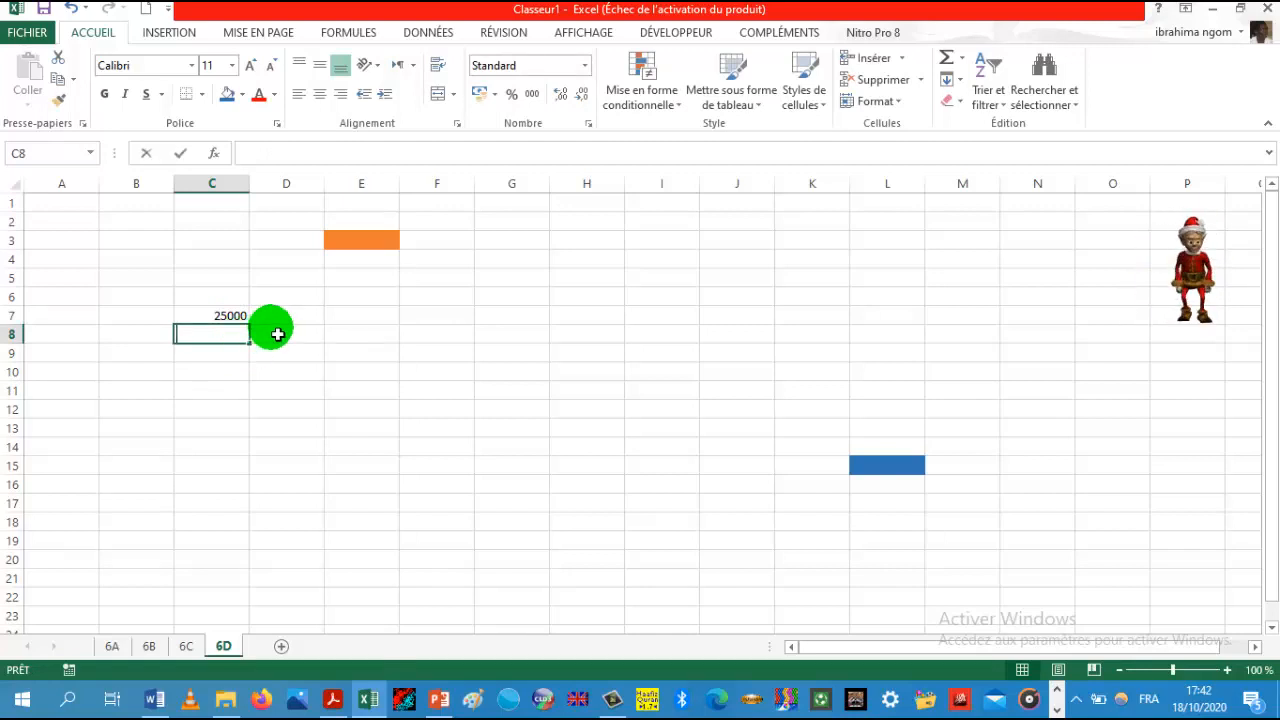
left_click(399, 523)
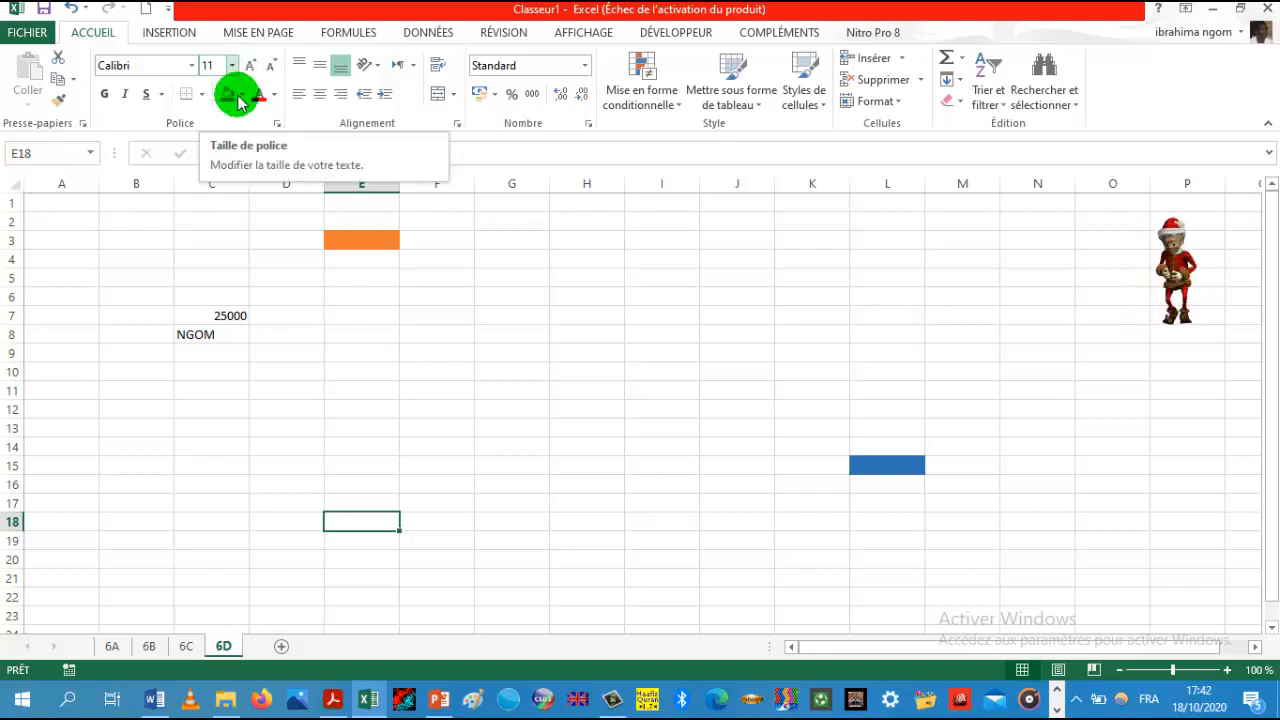
Step: Set the font of cell C7 to Adobe Gothic Std B
left_click(202, 324)
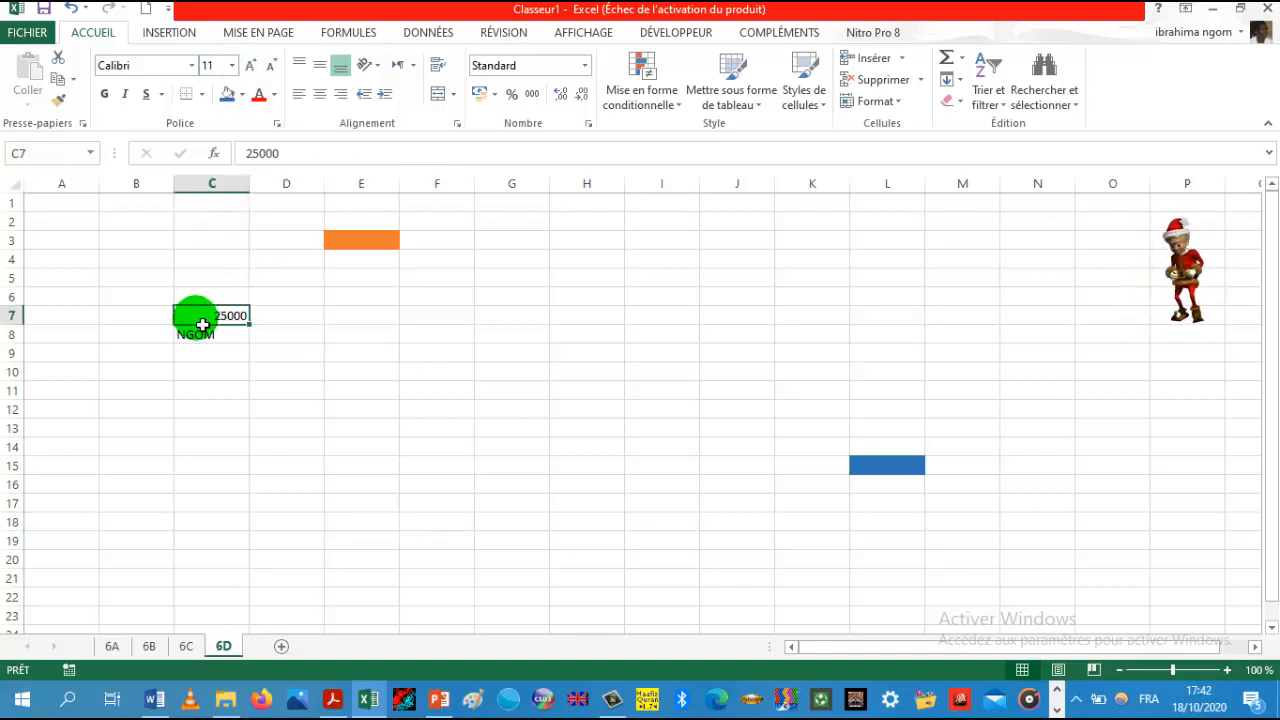
left_click(191, 66)
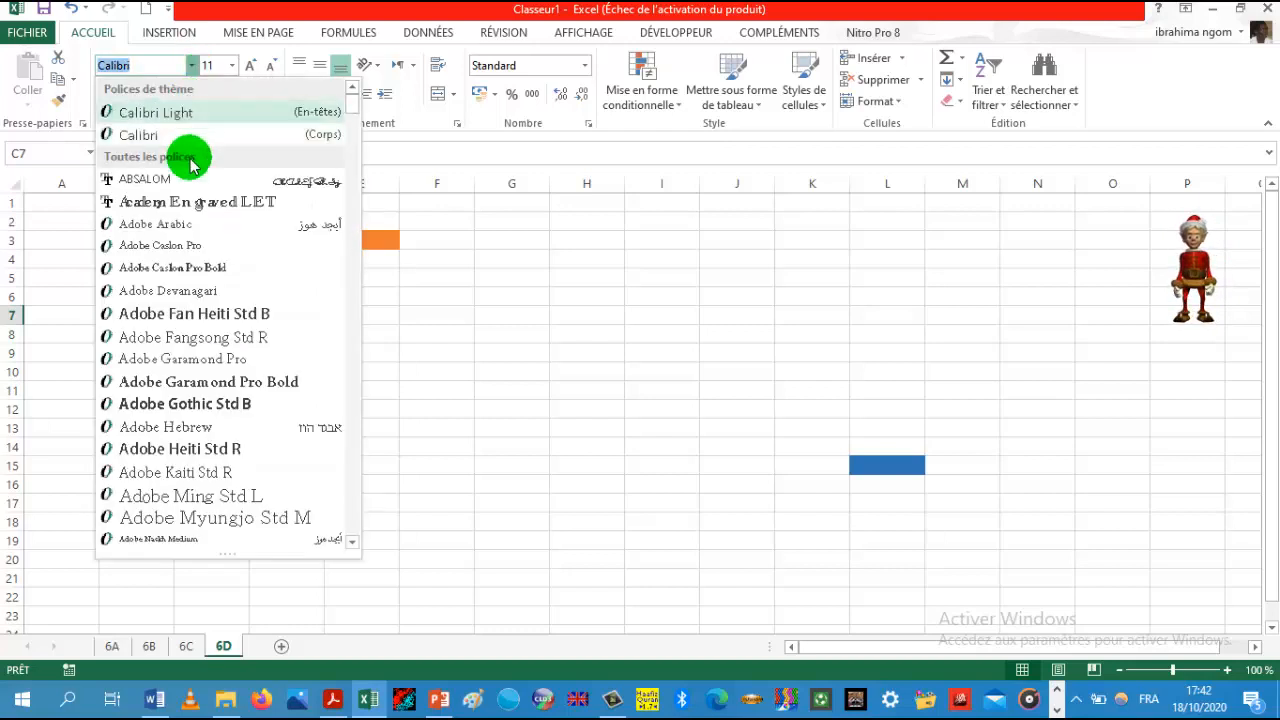
left_click(186, 403)
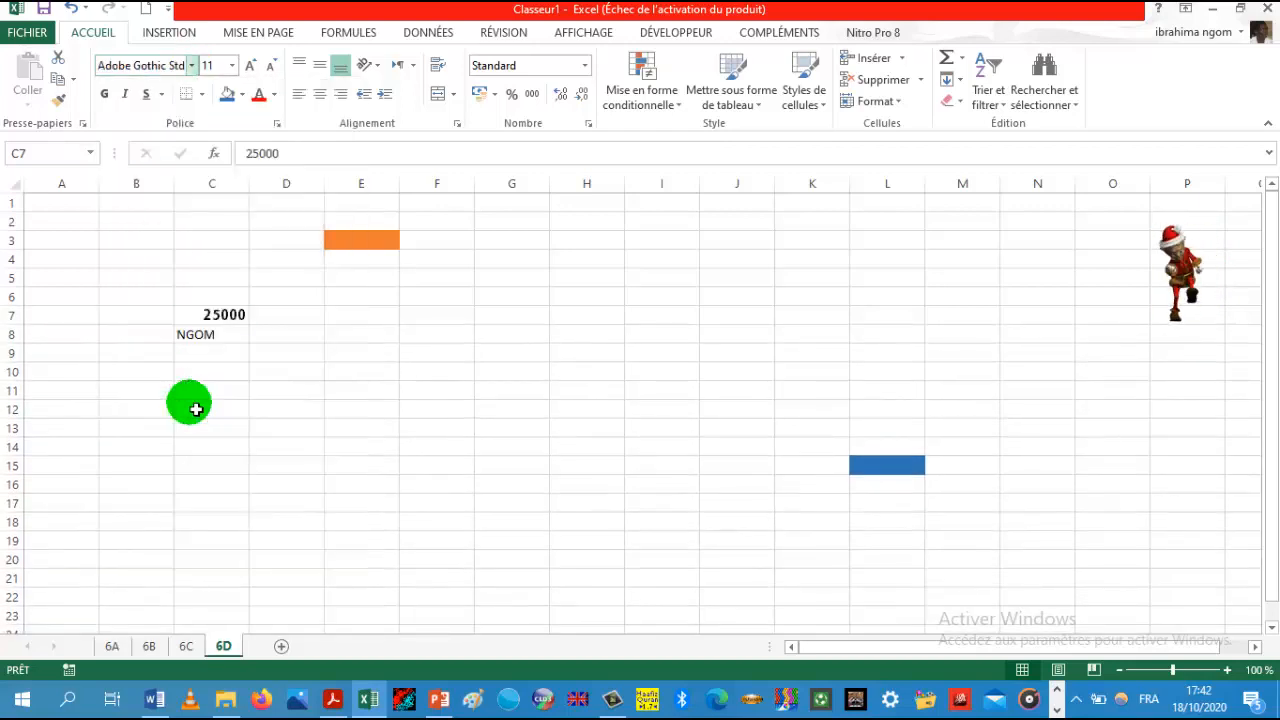
Step: Step C7's font size up and back down, then set it to 20
left_click(250, 66)
left_click(250, 66)
left_click(250, 66)
left_click(250, 66)
left_click(250, 66)
left_click(250, 66)
left_click(250, 66)
left_click(250, 66)
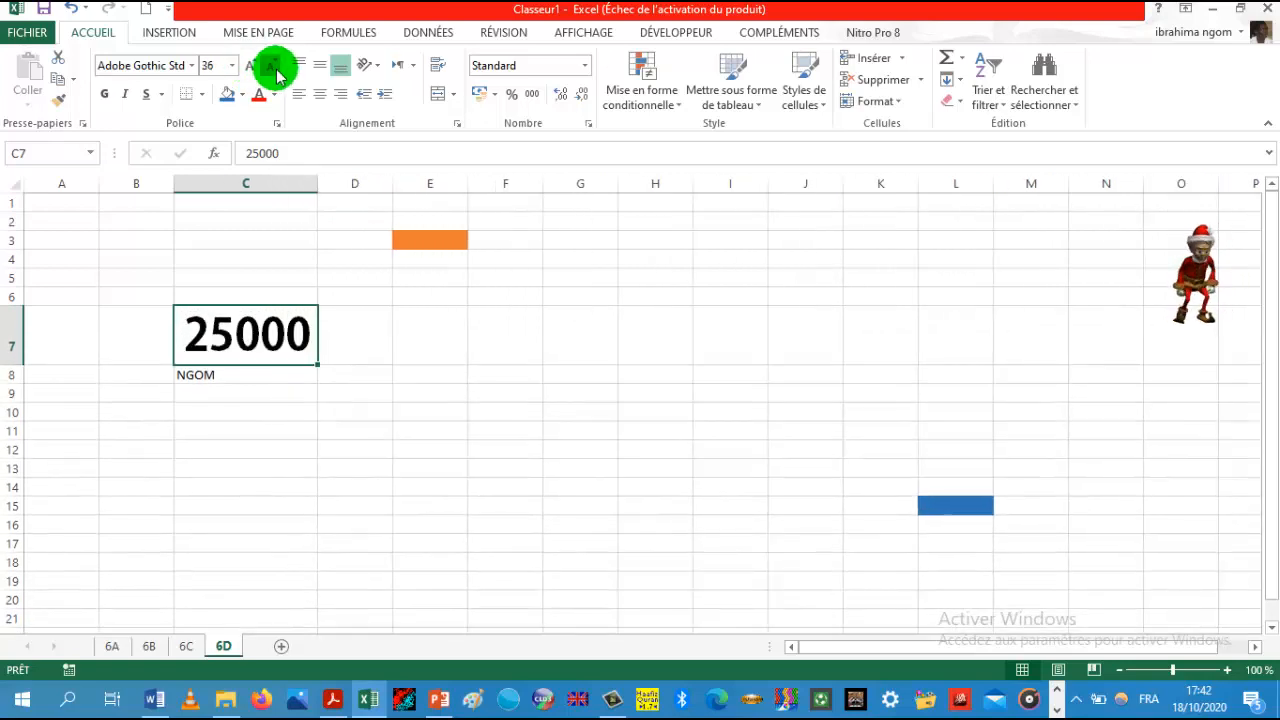
left_click(272, 67)
left_click(273, 68)
left_click(274, 69)
left_click(275, 70)
left_click(272, 67)
left_click(272, 67)
left_click(271, 65)
left_click(271, 65)
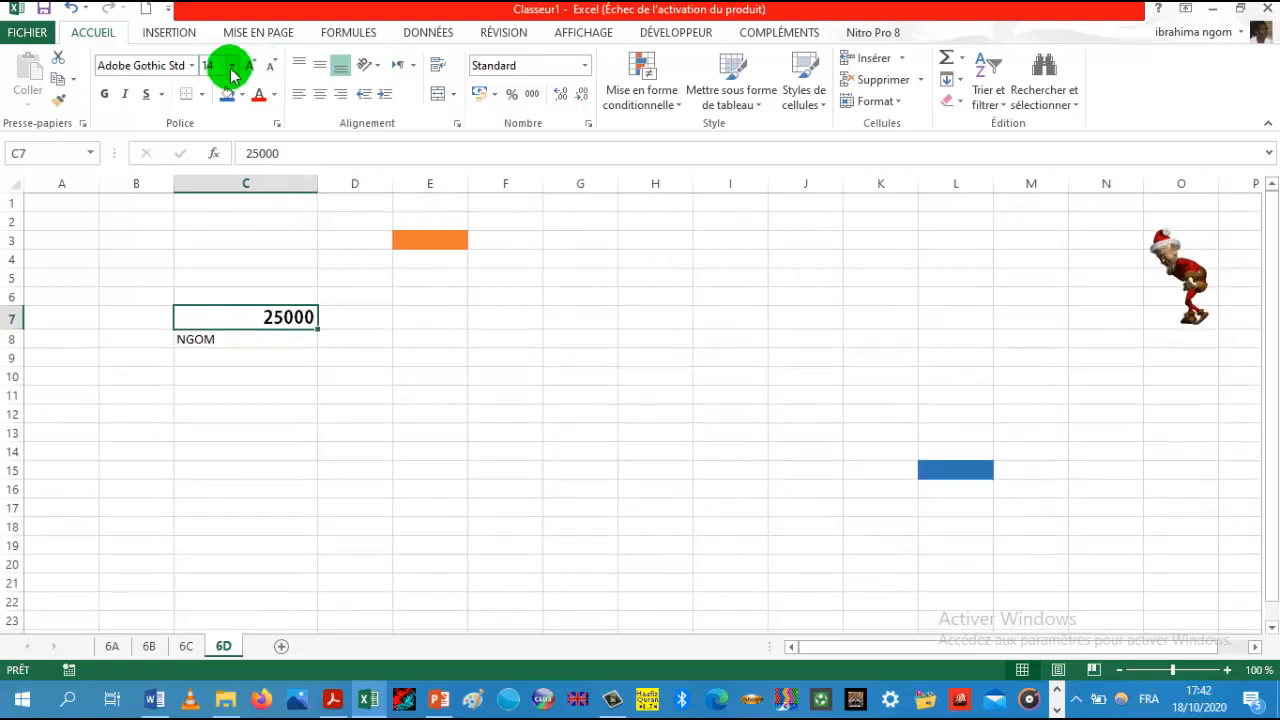
left_click(231, 66)
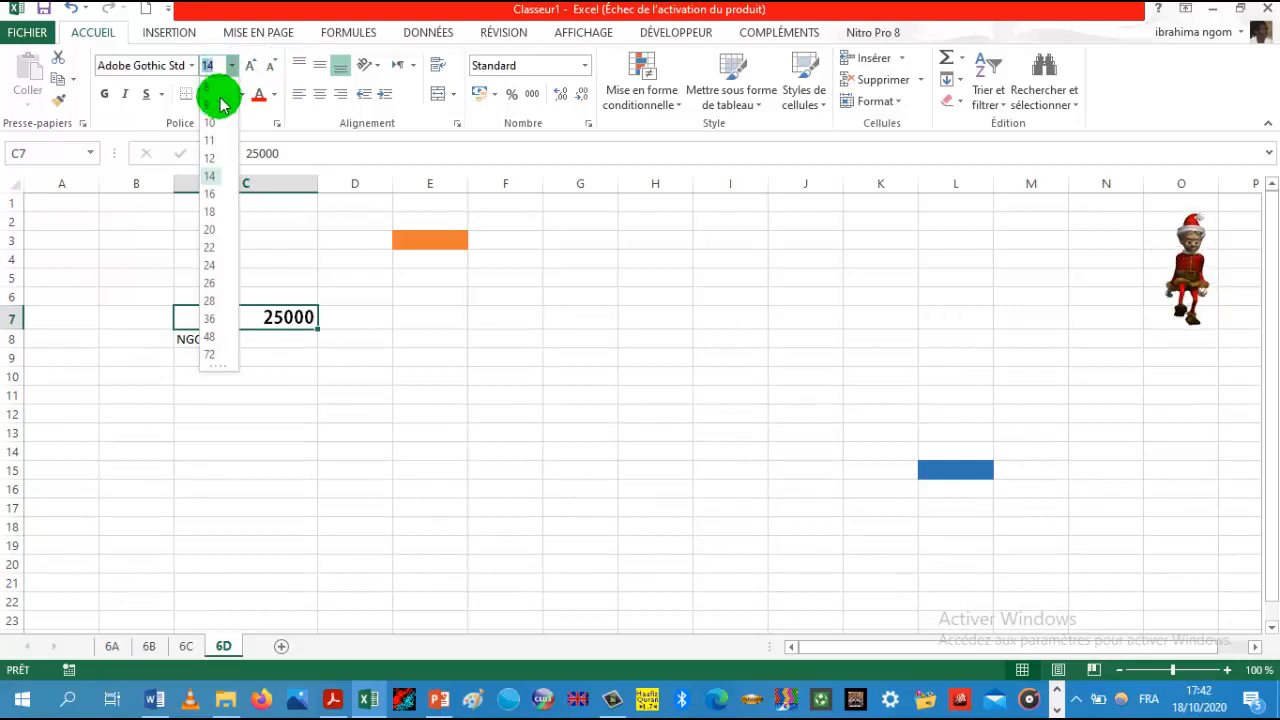
left_click(209, 231)
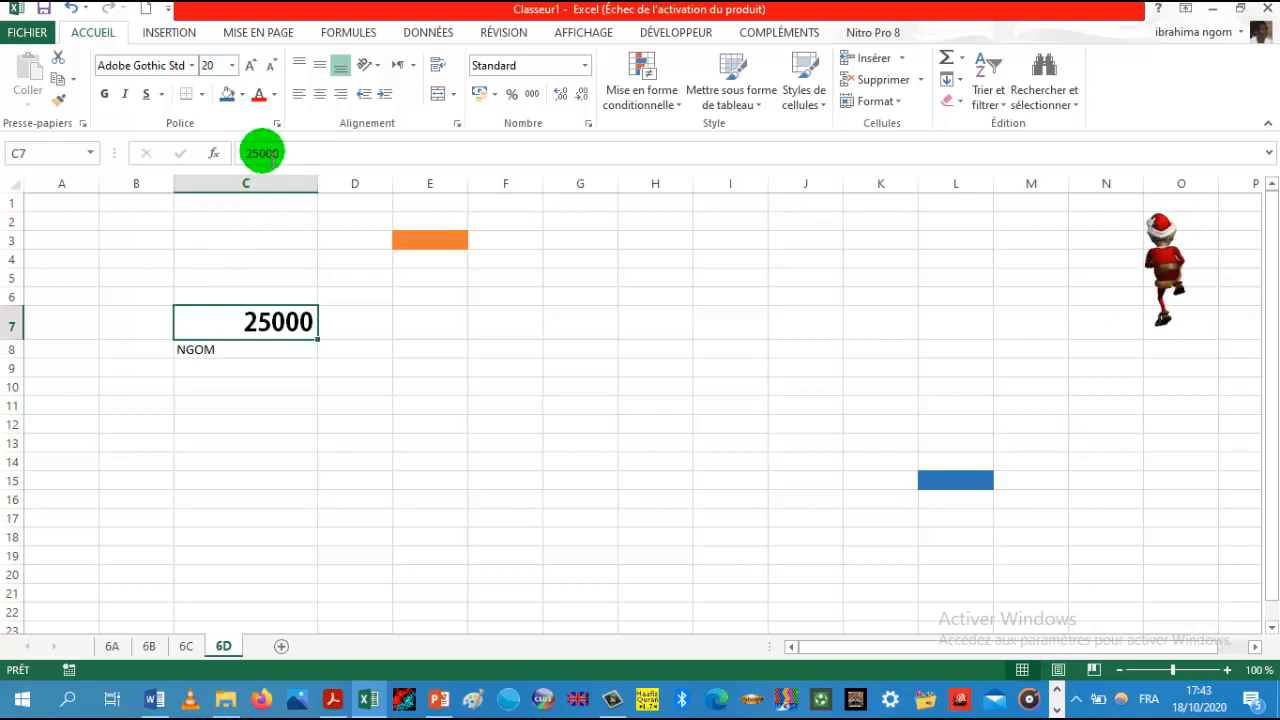
Step: Align C7's contents left, then centre, then right
left_click(300, 94)
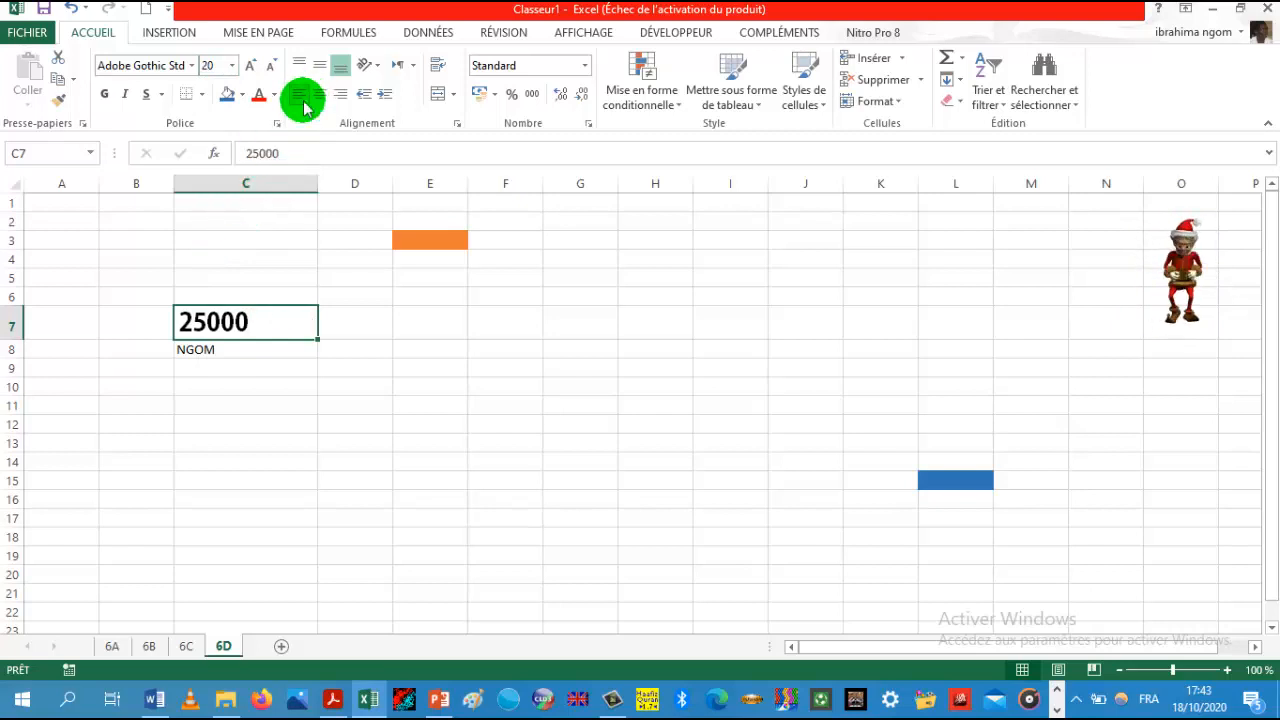
left_click(318, 98)
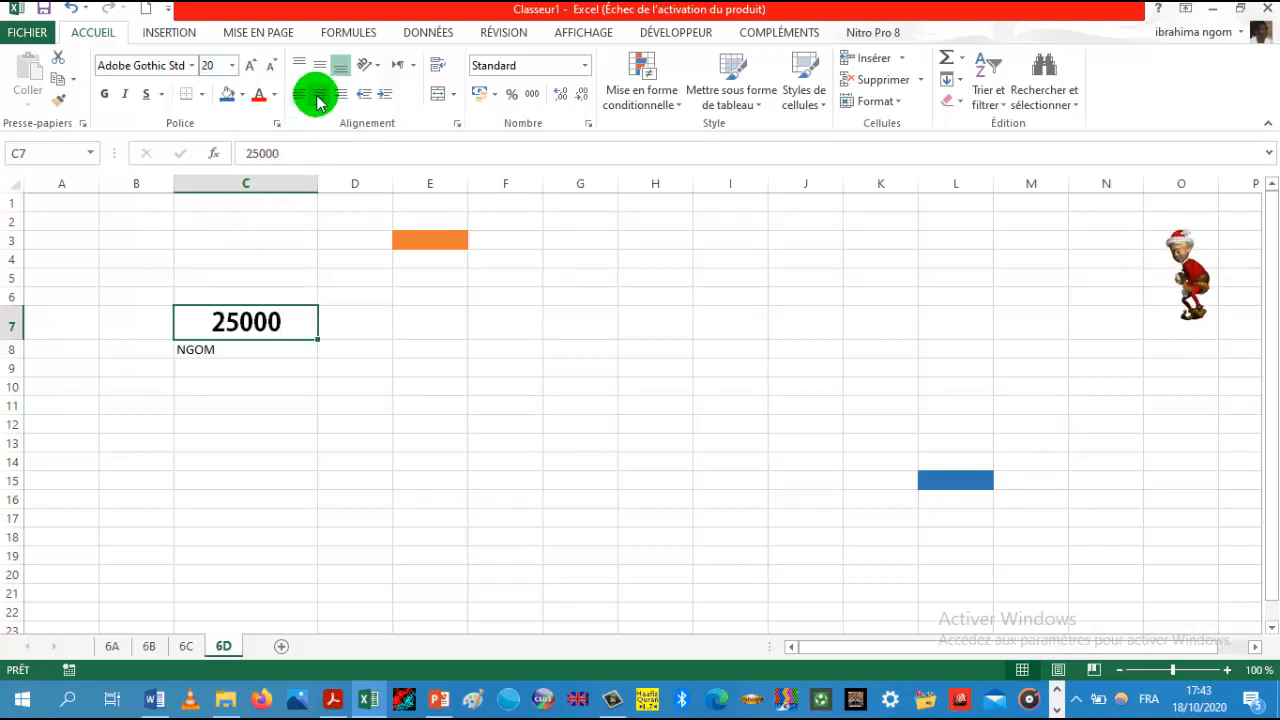
left_click(342, 98)
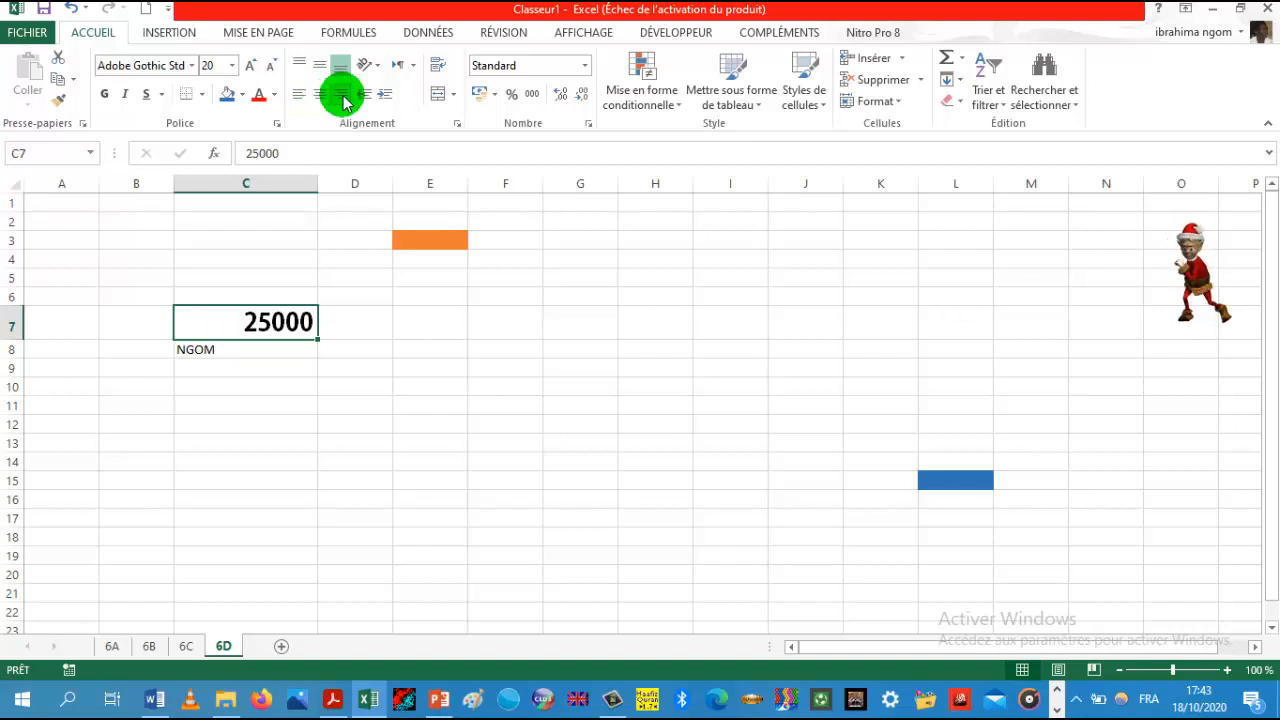
Step: Set cell C8's font to Broadway at size 48
left_click(232, 352)
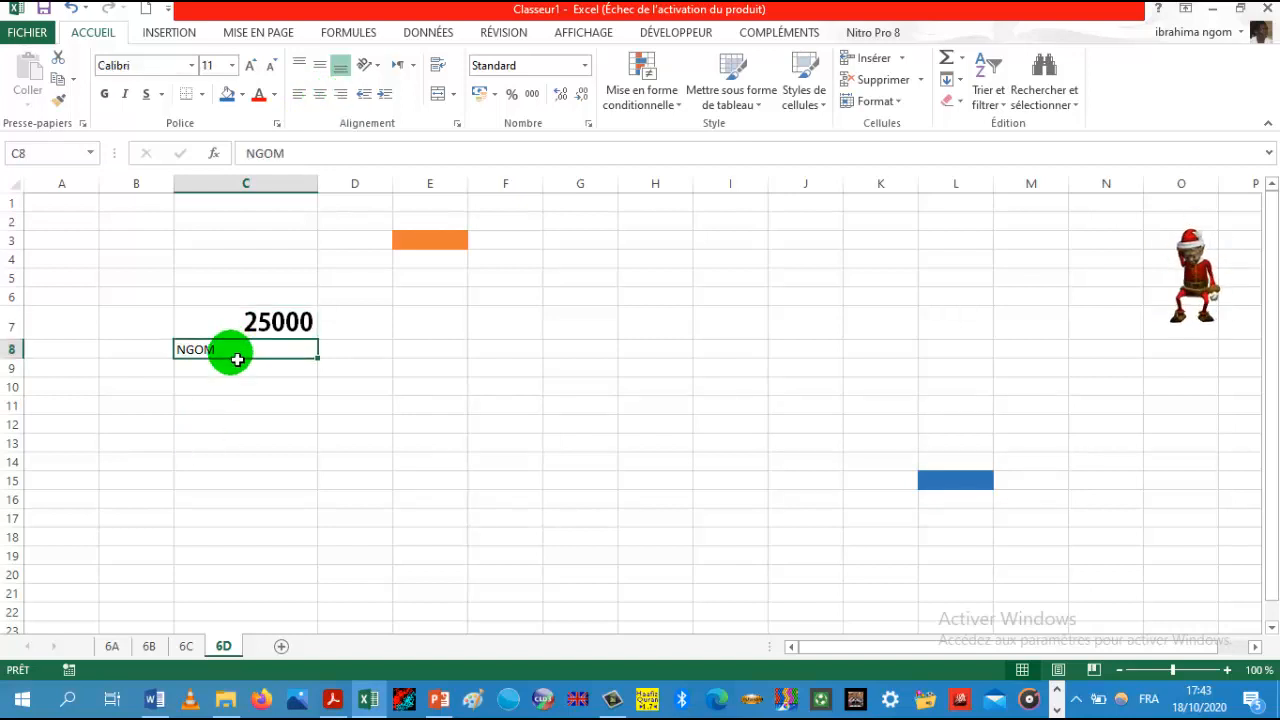
left_click(191, 68)
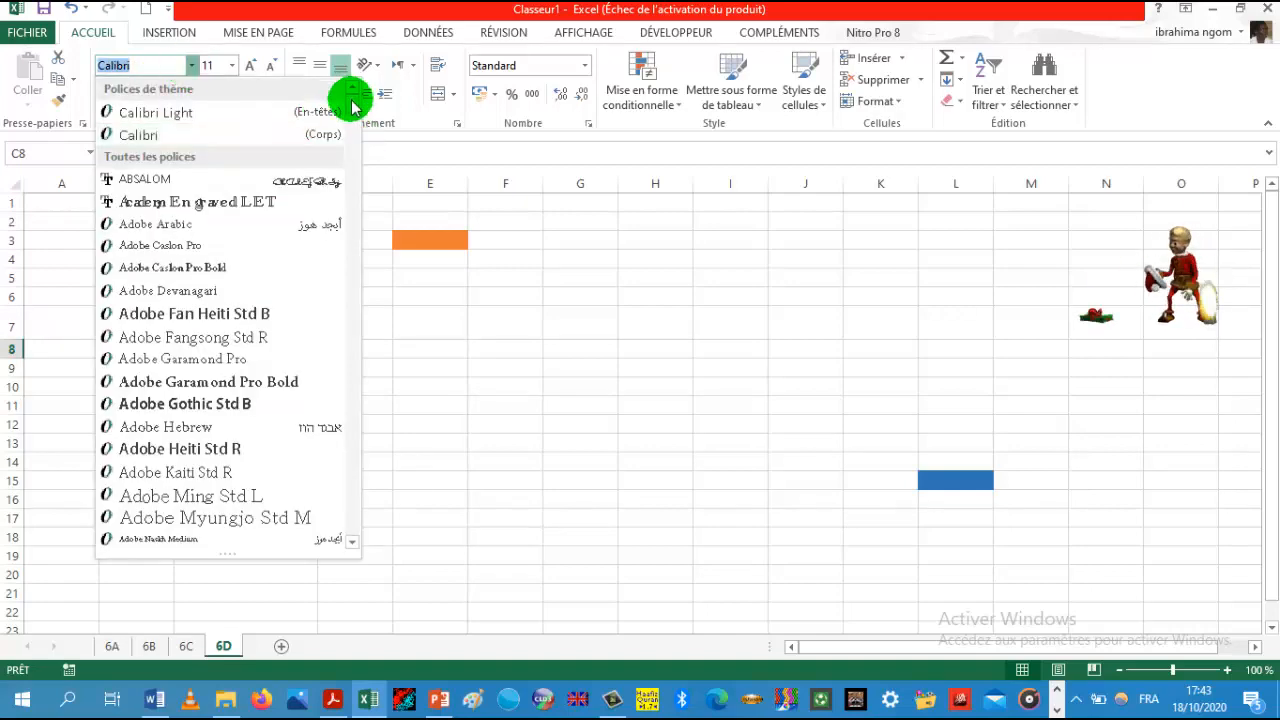
scroll(352, 137, "down", 3)
left_click_drag(352, 137, 349, 166)
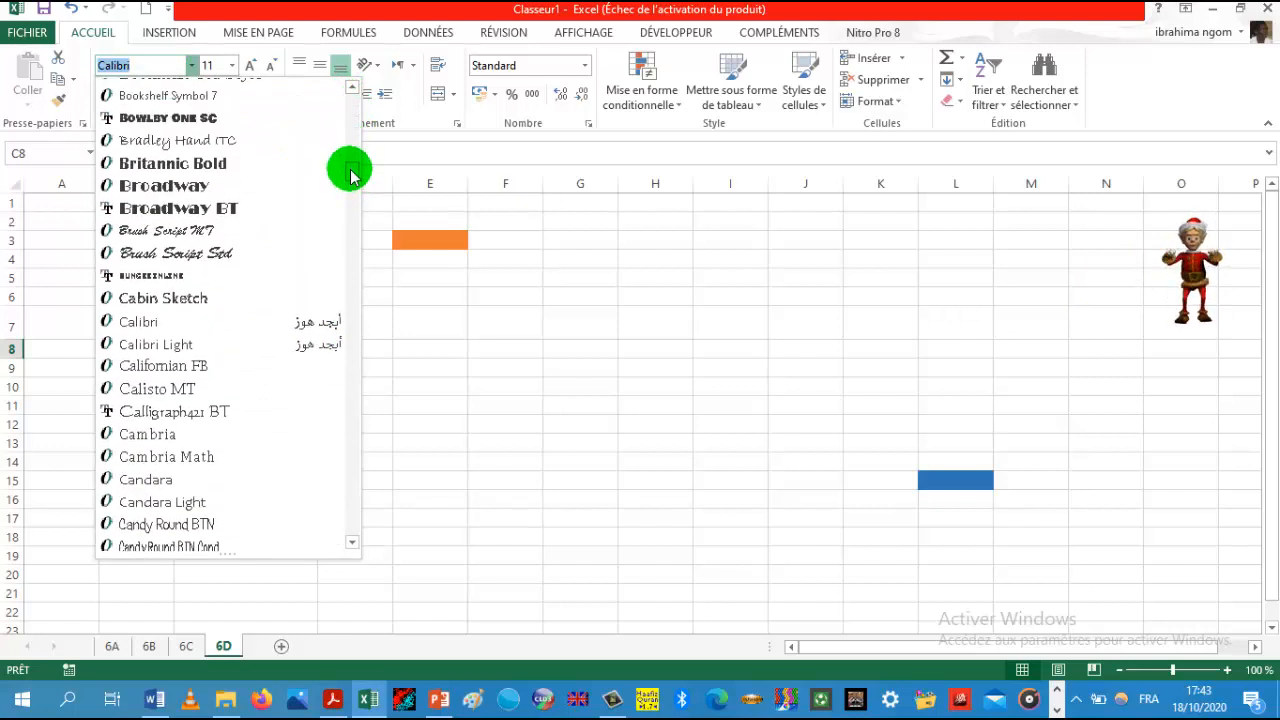
left_click(257, 191)
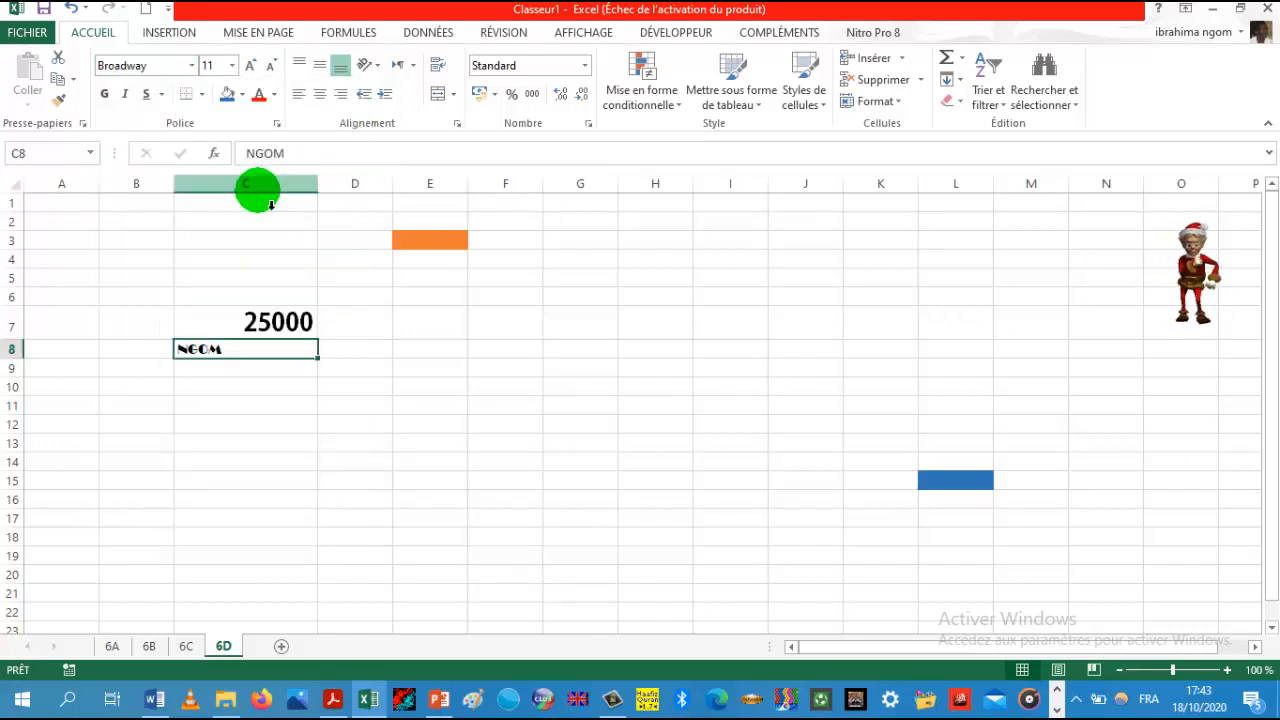
left_click(233, 66)
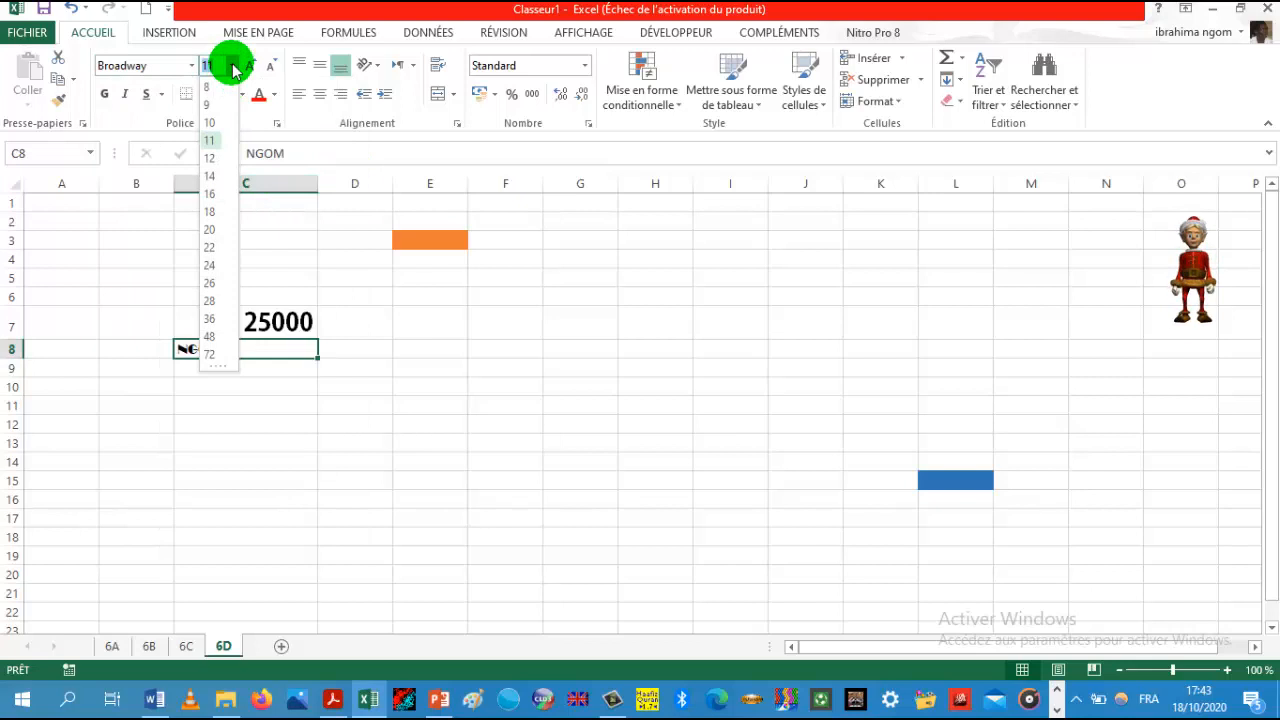
left_click(215, 338)
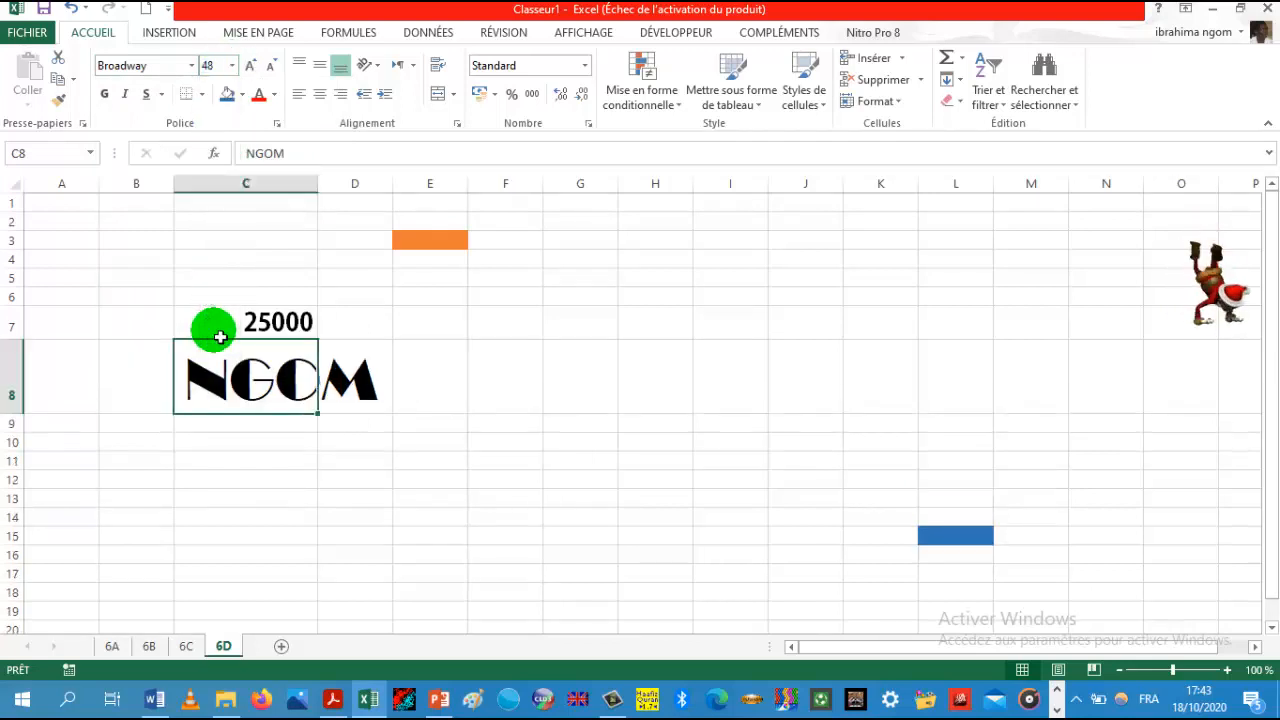
Step: Try red fill and red font colour on C8, then undo the formatting changes on C8
left_click(243, 95)
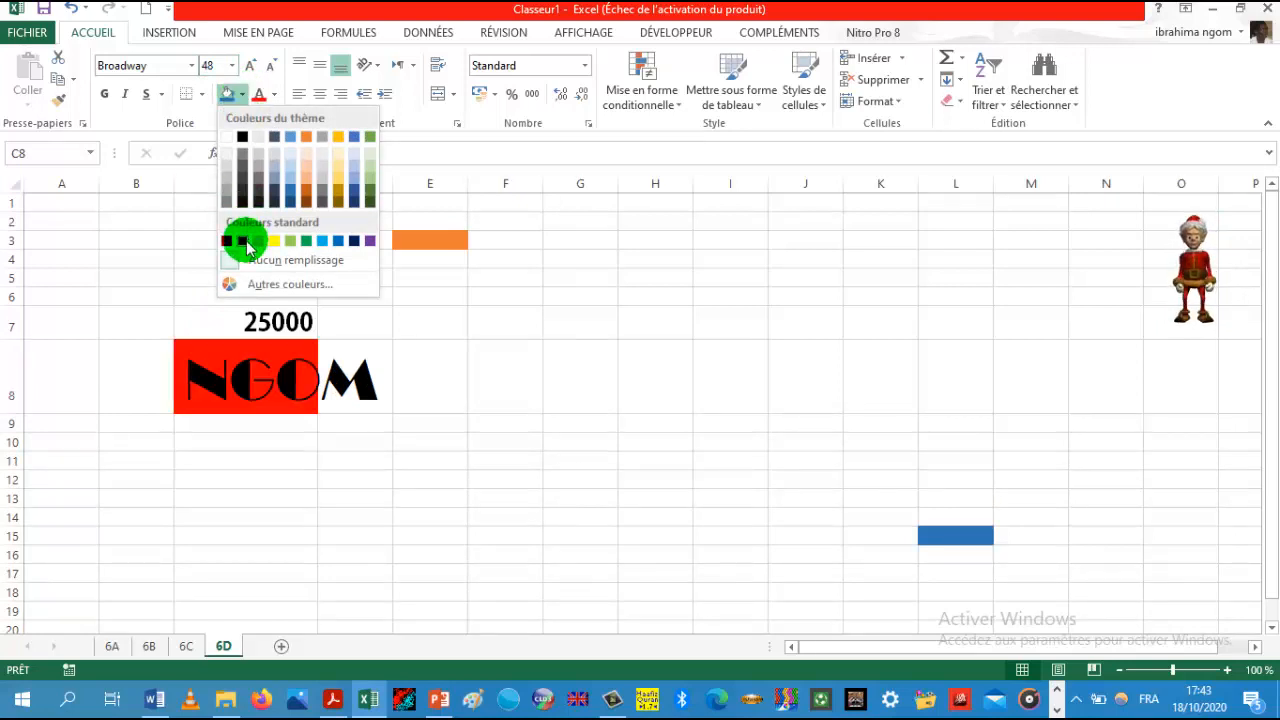
left_click(275, 101)
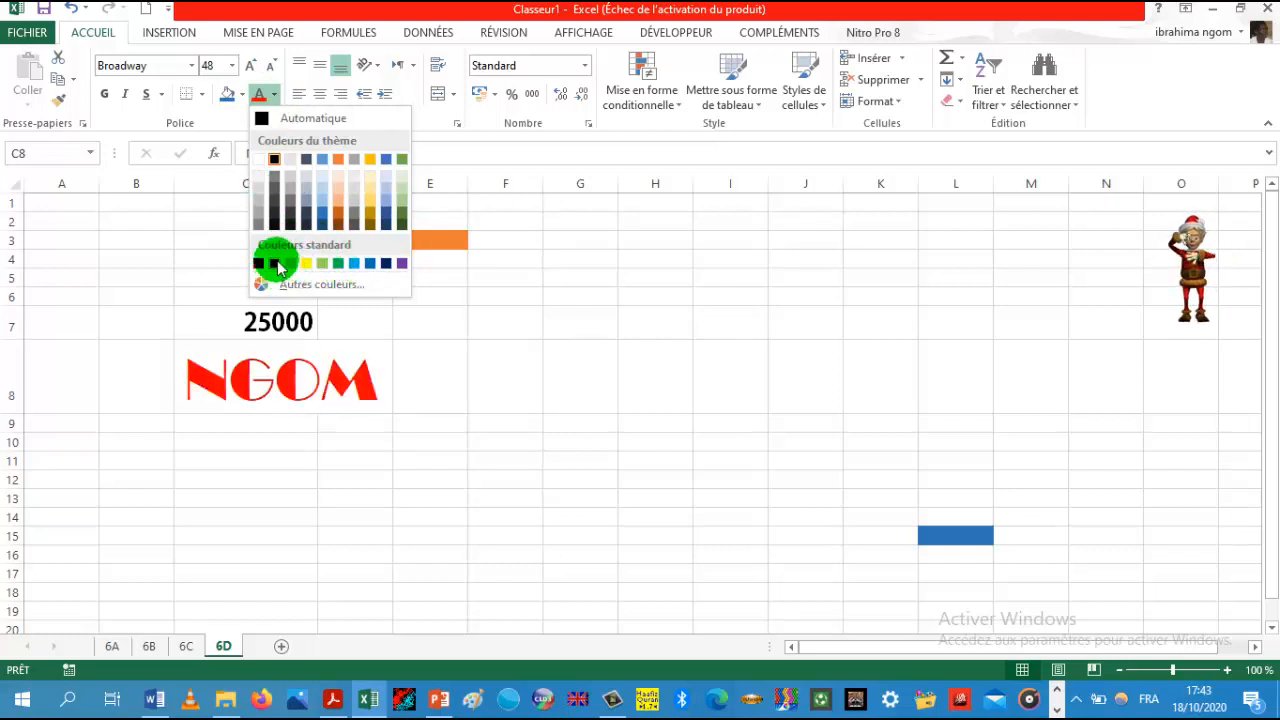
left_click(460, 453)
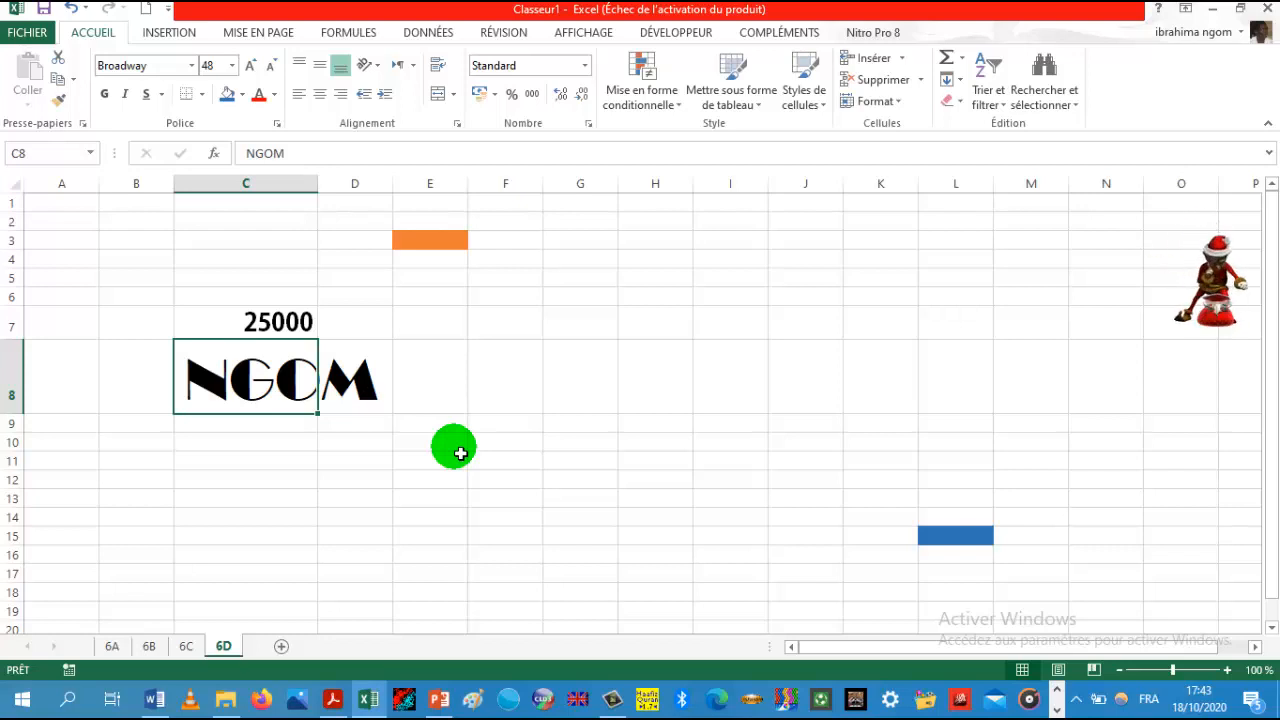
left_click(492, 183)
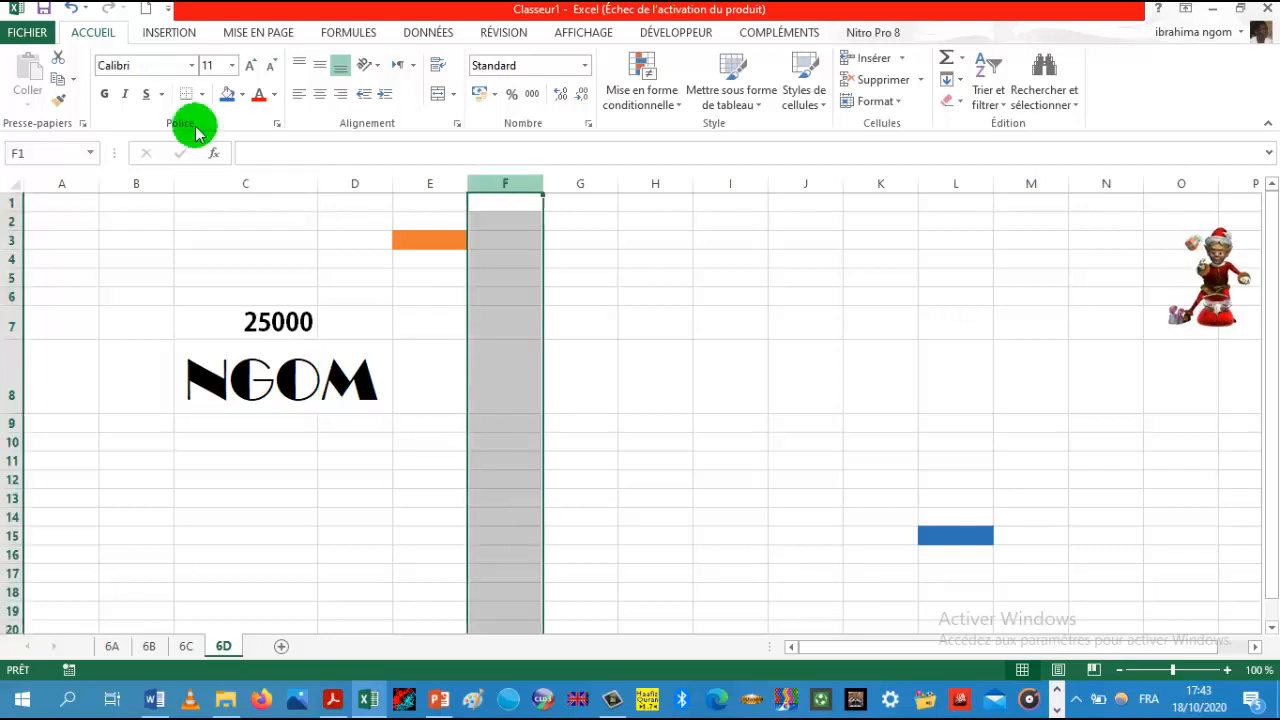
left_click(57, 14)
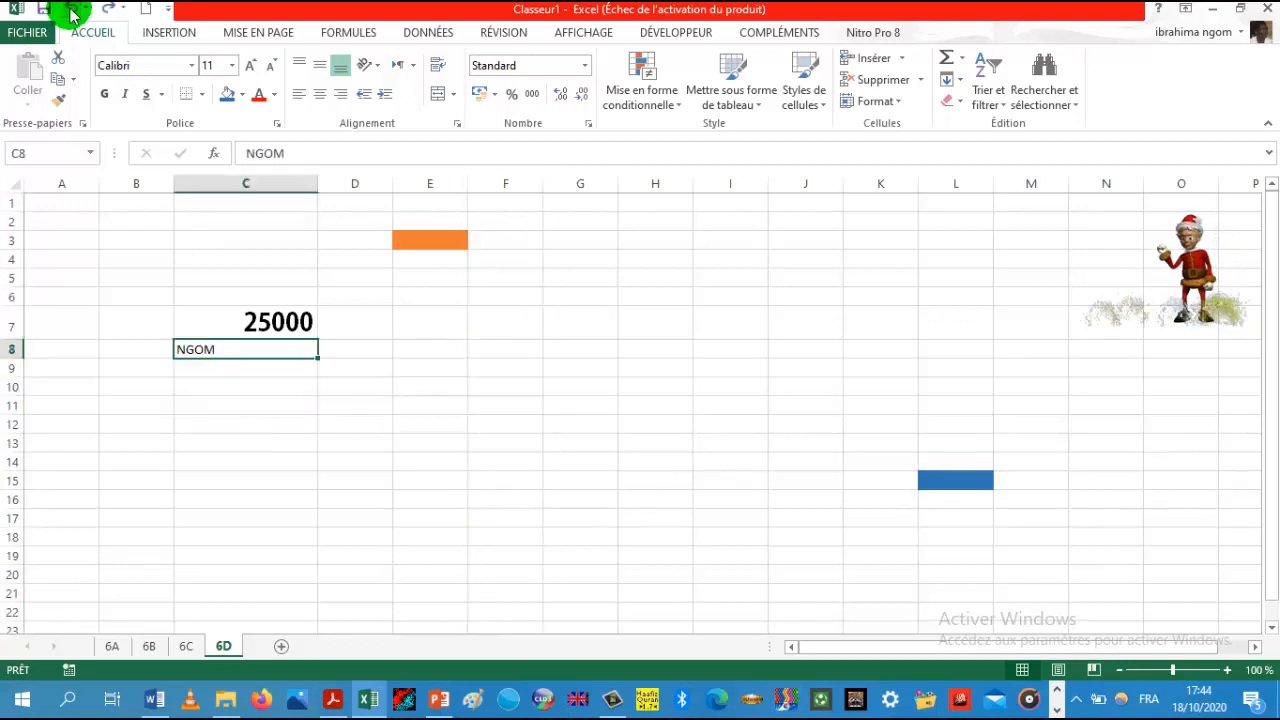
Step: Apply the Monétaire number format to cell C7
left_click(262, 342)
left_click(270, 324)
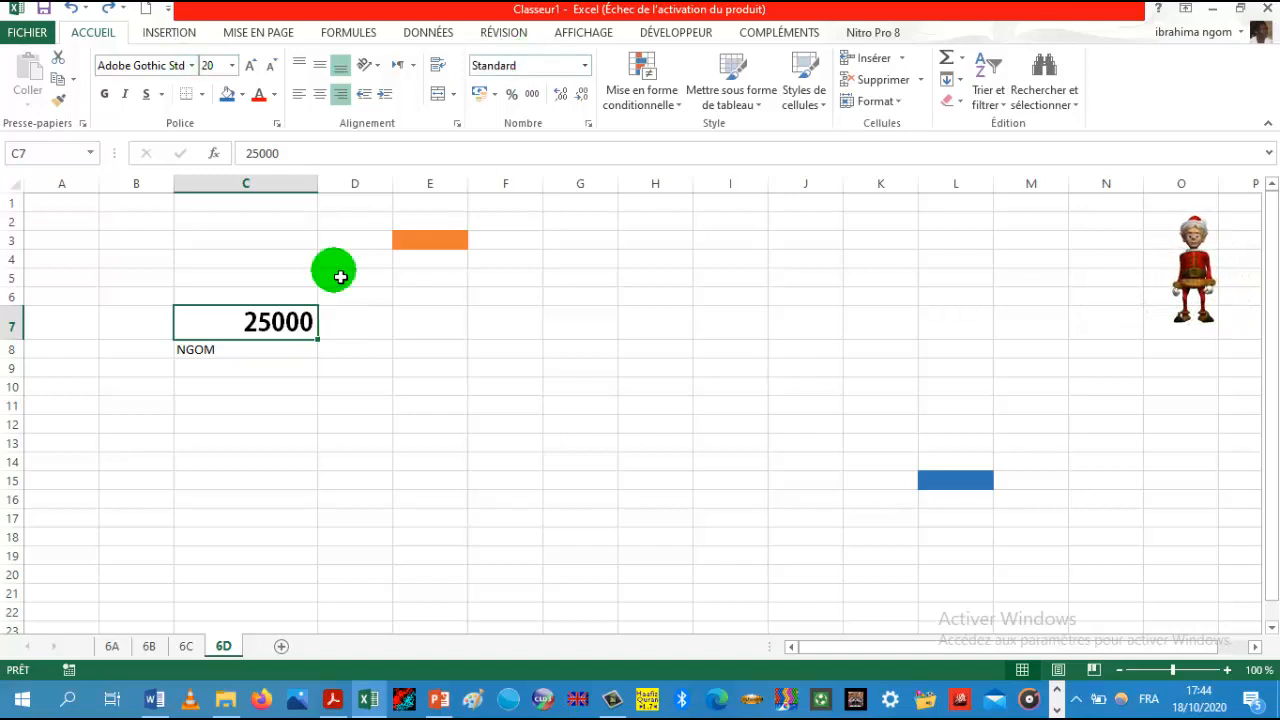
left_click(586, 68)
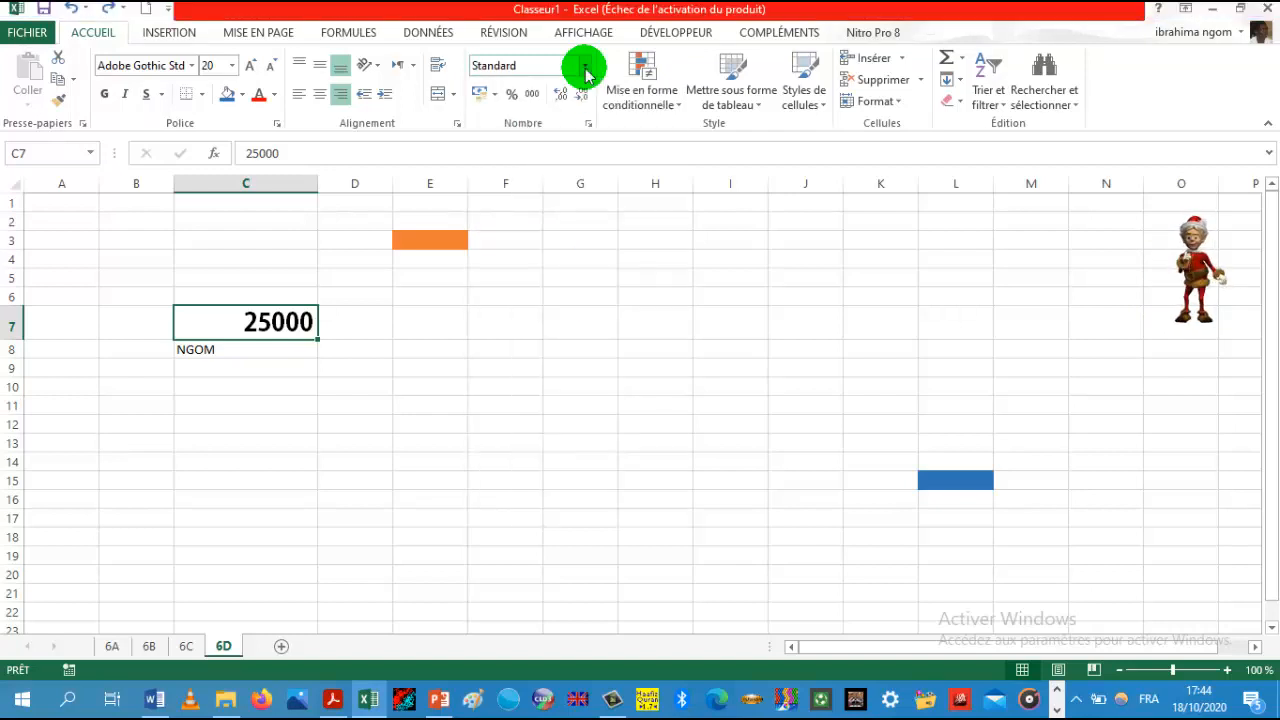
left_click(586, 68)
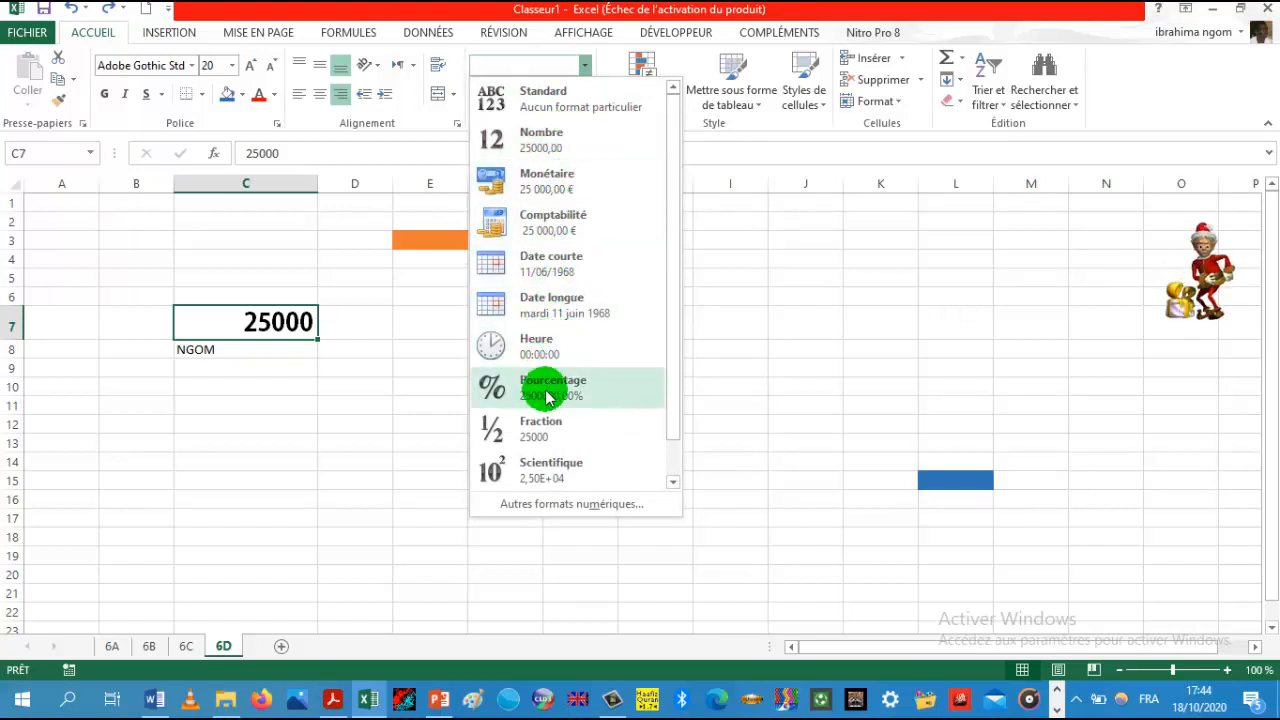
left_click(550, 182)
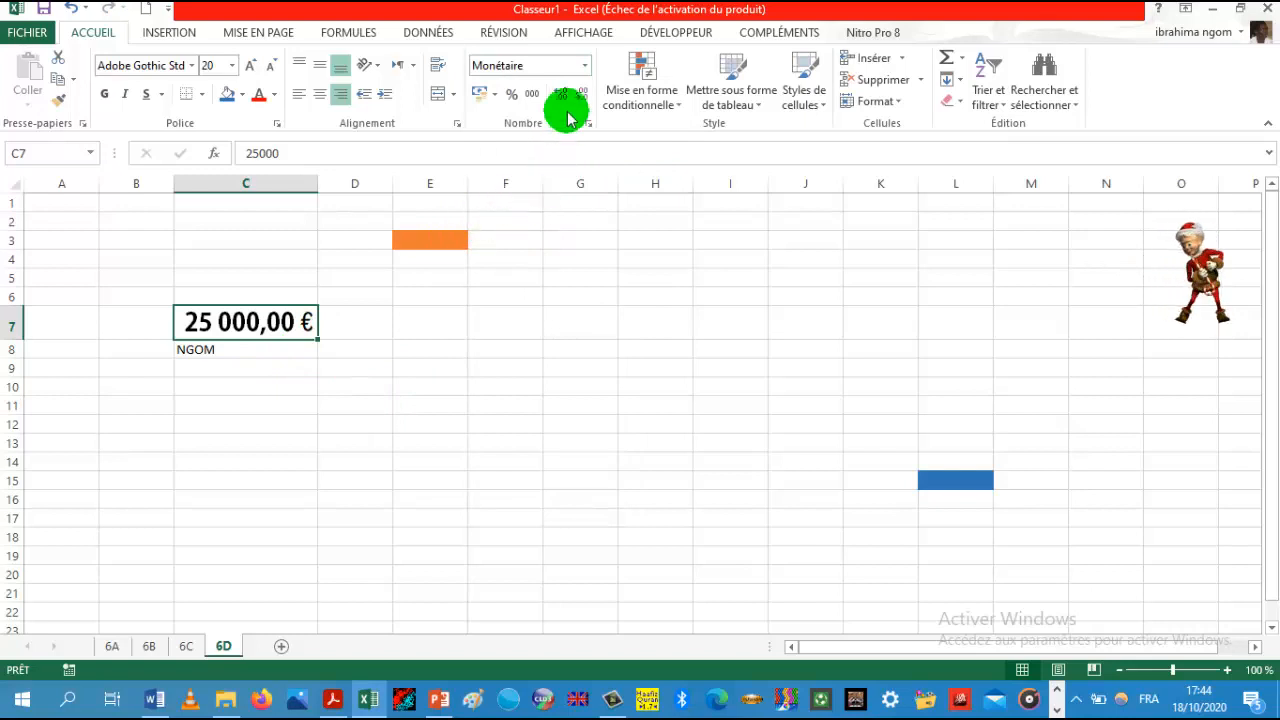
Step: Apply the Comptabilité format to C7 with the currency symbol set to Aucune
left_click(496, 96)
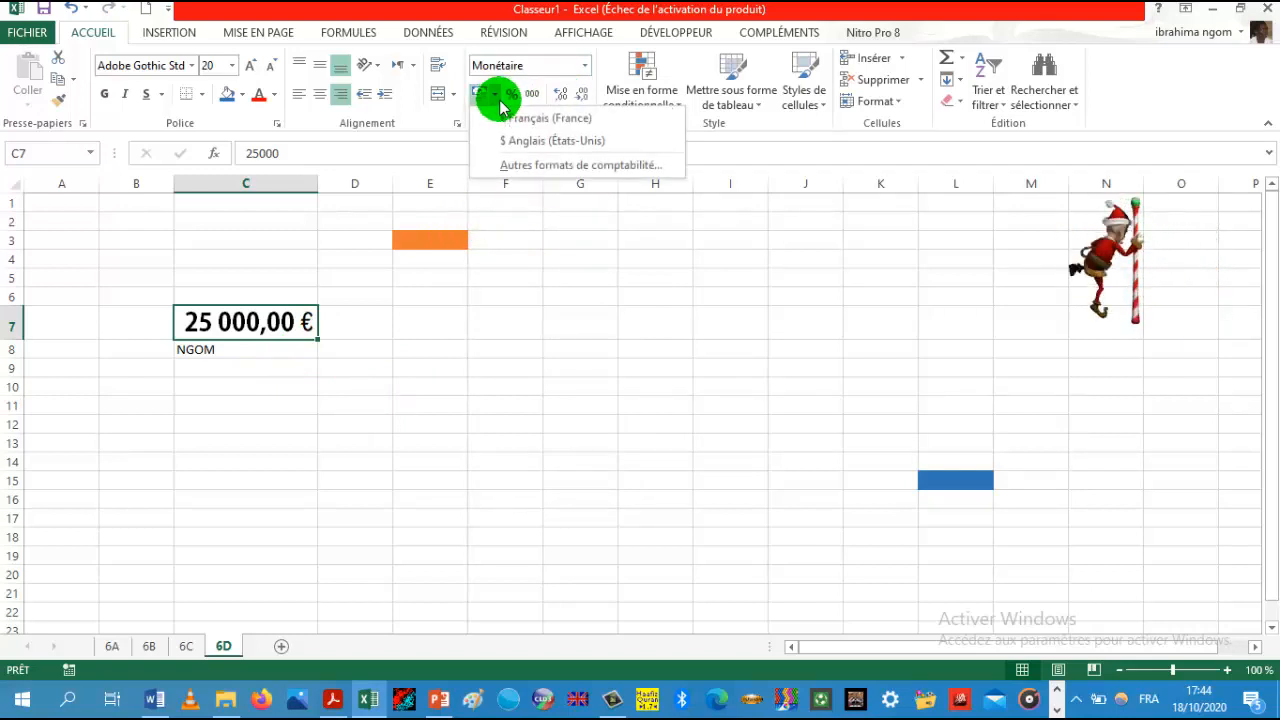
left_click(514, 163)
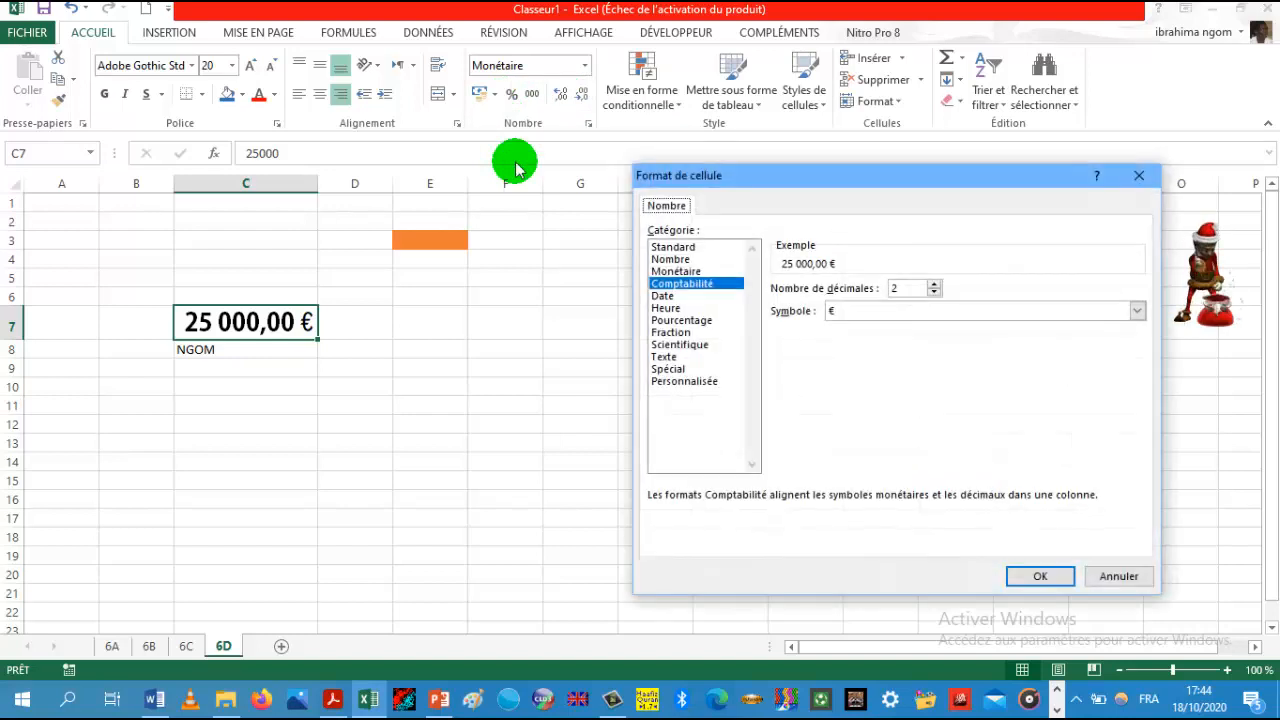
left_click(1137, 312)
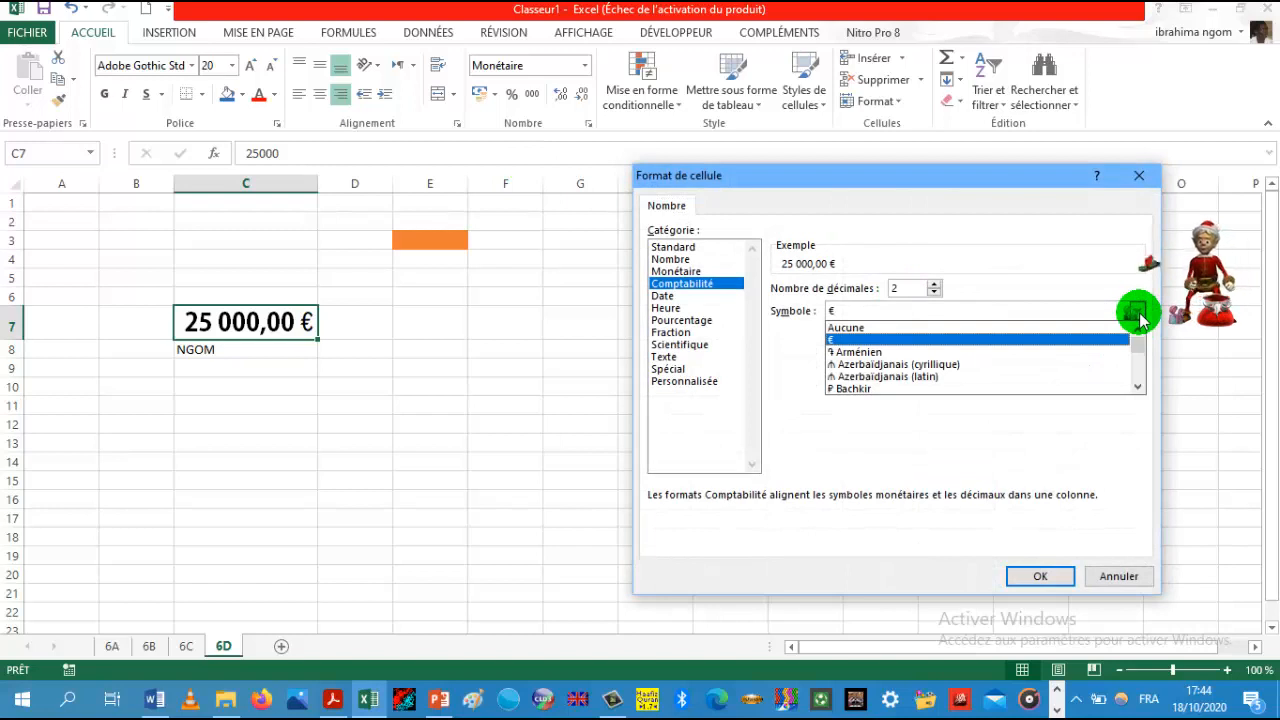
left_click(1137, 386)
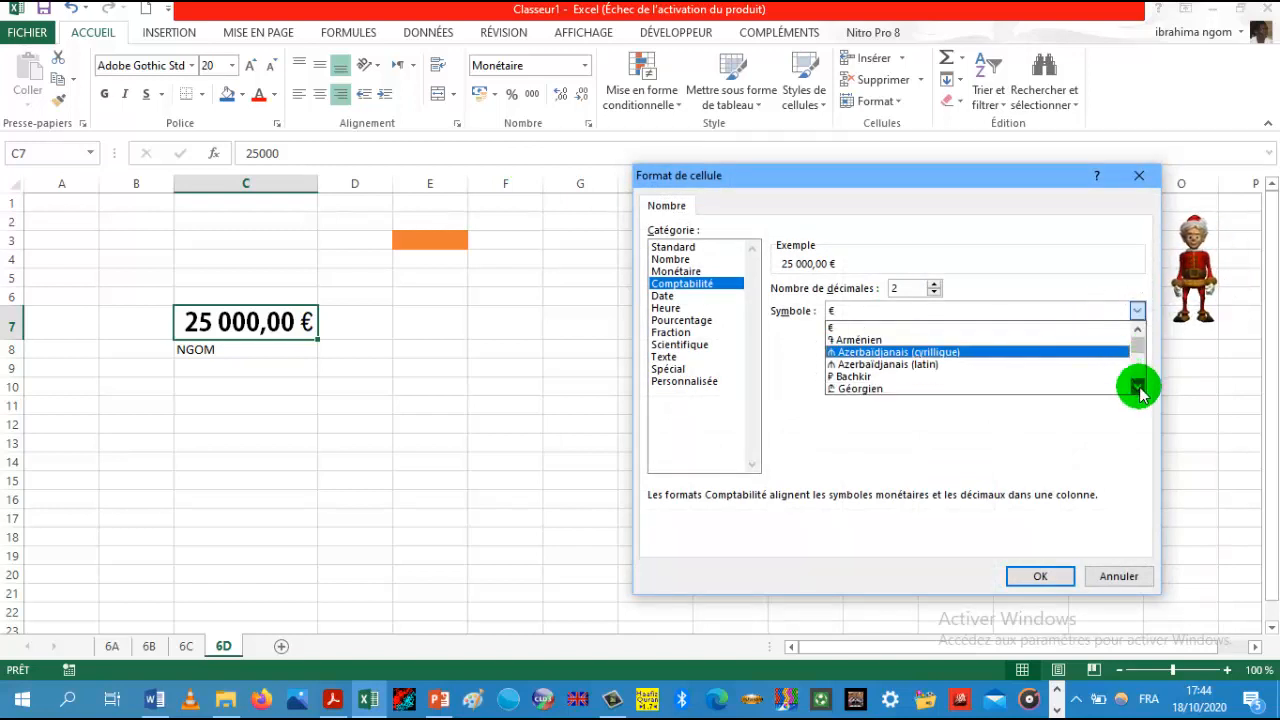
left_click(1137, 386)
left_click(1138, 388)
left_click(1138, 388)
left_click(1138, 388)
left_click(1138, 388)
left_click(1138, 388)
left_click(1138, 388)
left_click(1138, 388)
left_click(1138, 388)
left_click(1138, 388)
left_click(1138, 388)
left_click(1138, 388)
left_click(1138, 388)
left_click(1138, 388)
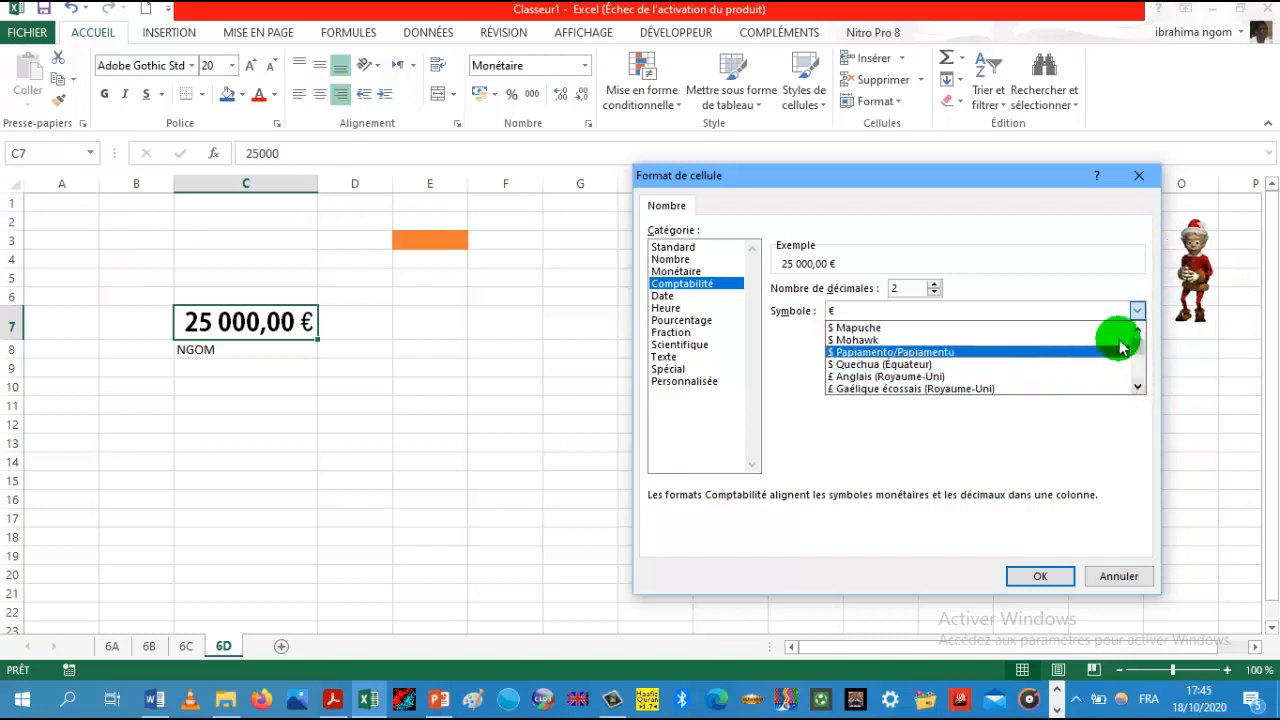
left_click_drag(1138, 350, 1137, 320)
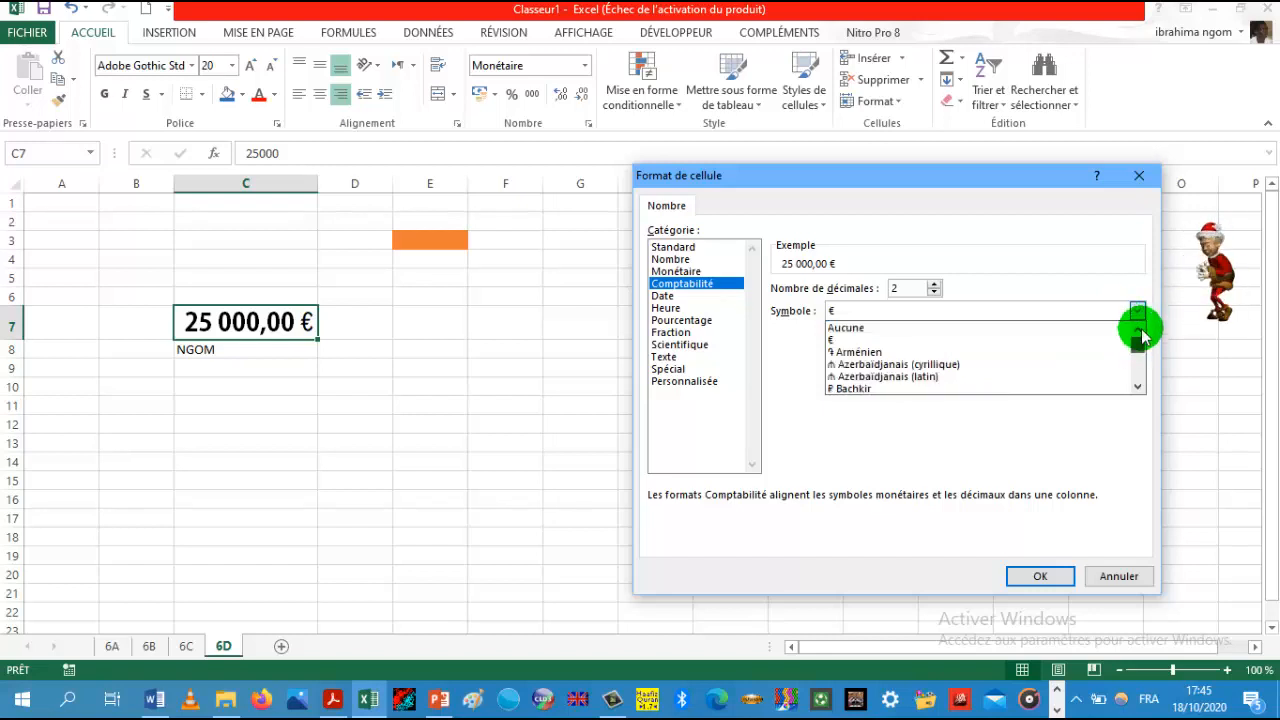
left_click(981, 328)
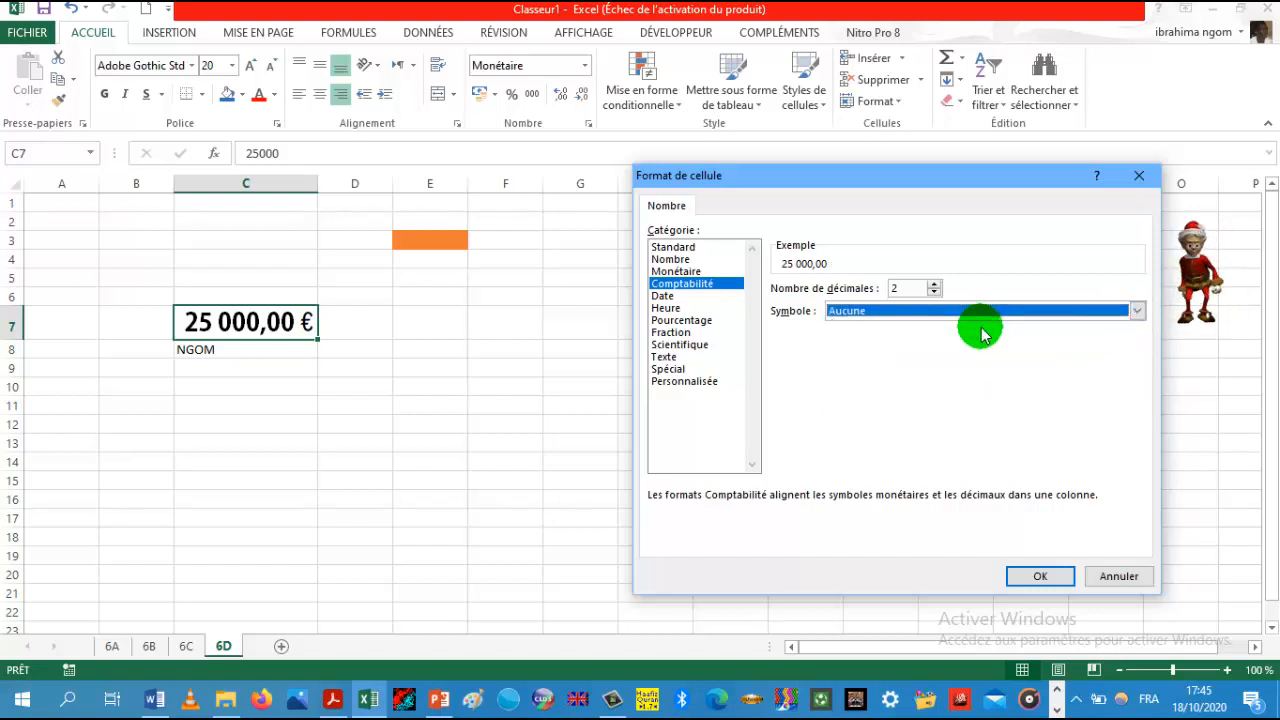
left_click(1020, 576)
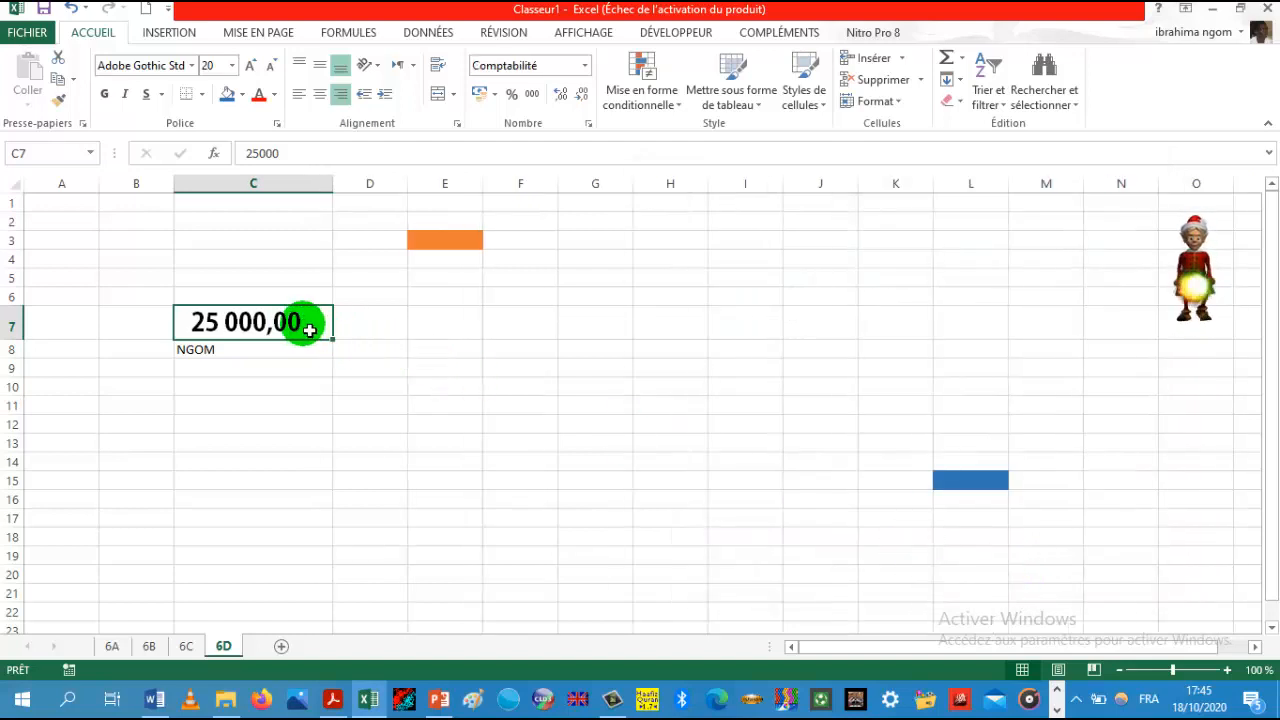
Step: Reduce C7's number to zero decimal places
left_click(579, 106)
left_click(579, 106)
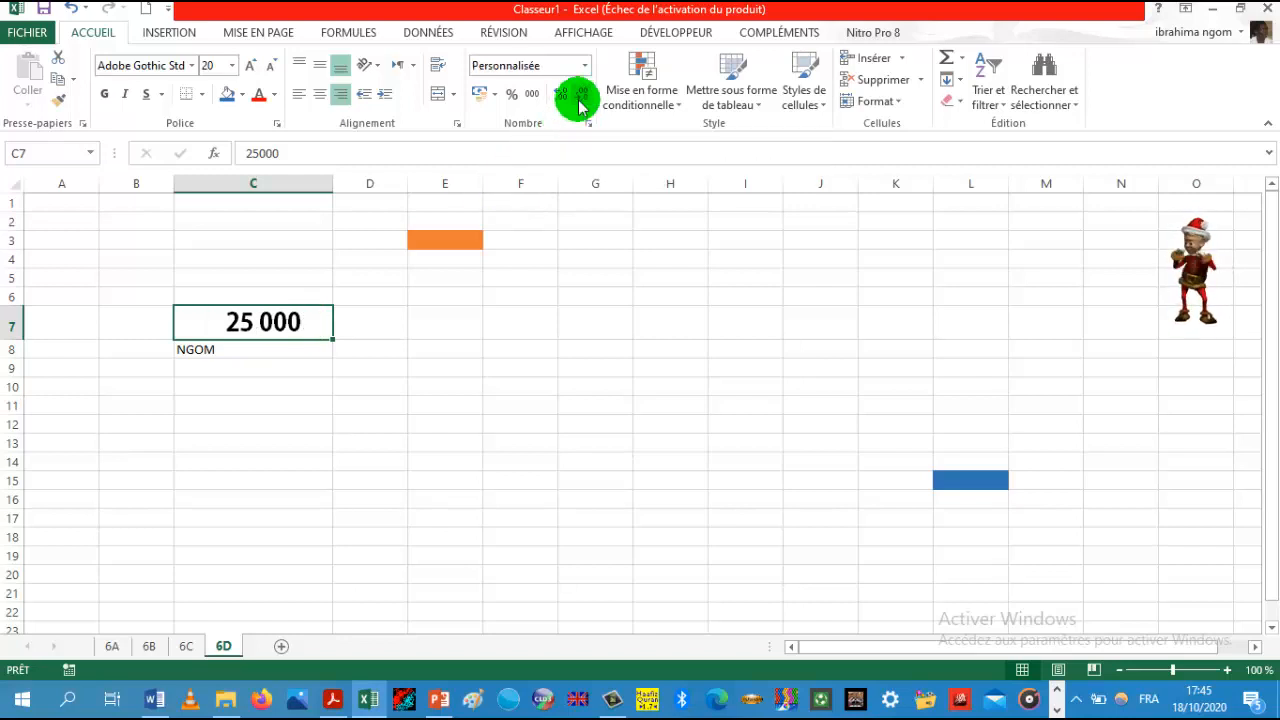
left_click(552, 390)
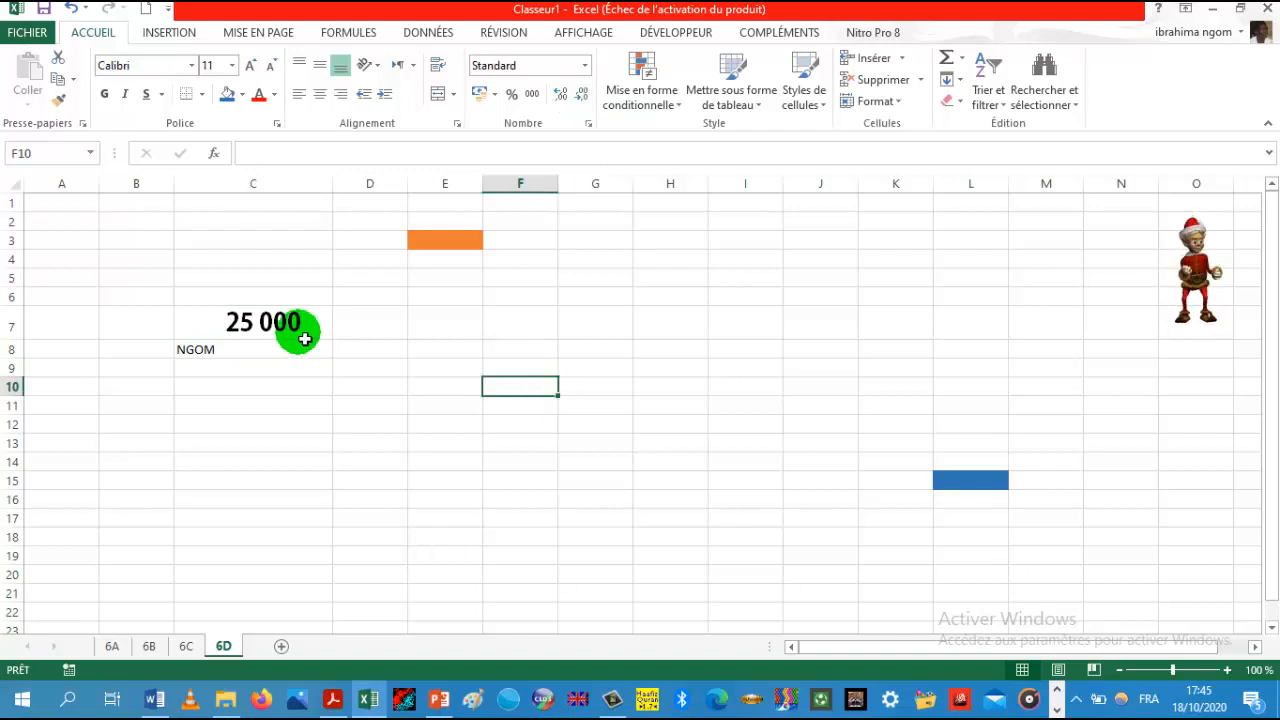